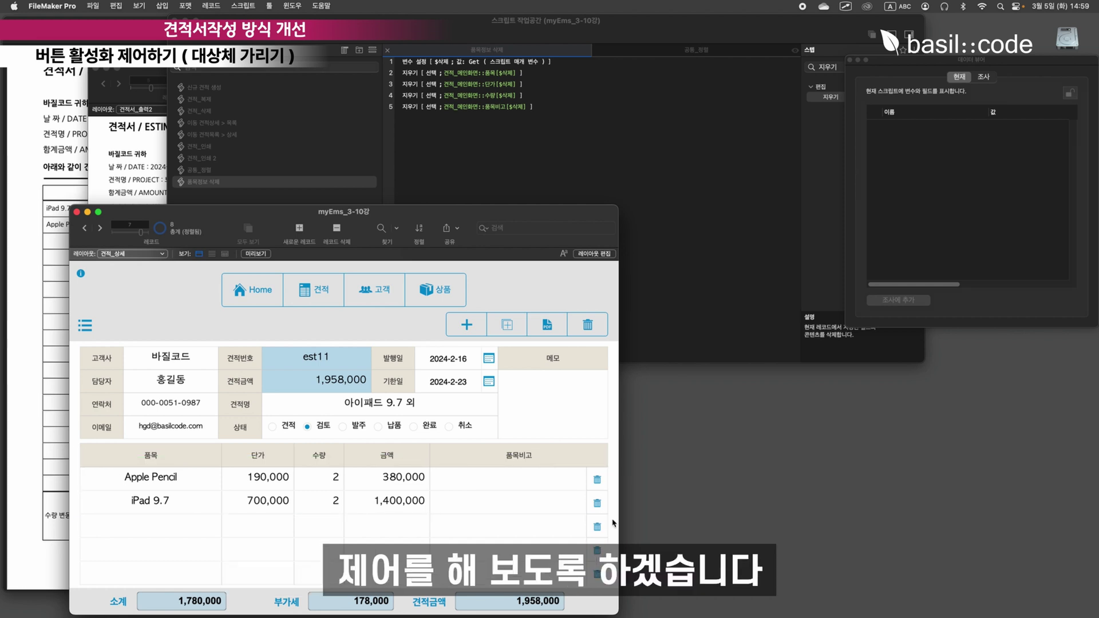
Open the 견적_상세 layout for editing and show the data settings of the first item row's trash button, enlarging the window
left_click(597, 255)
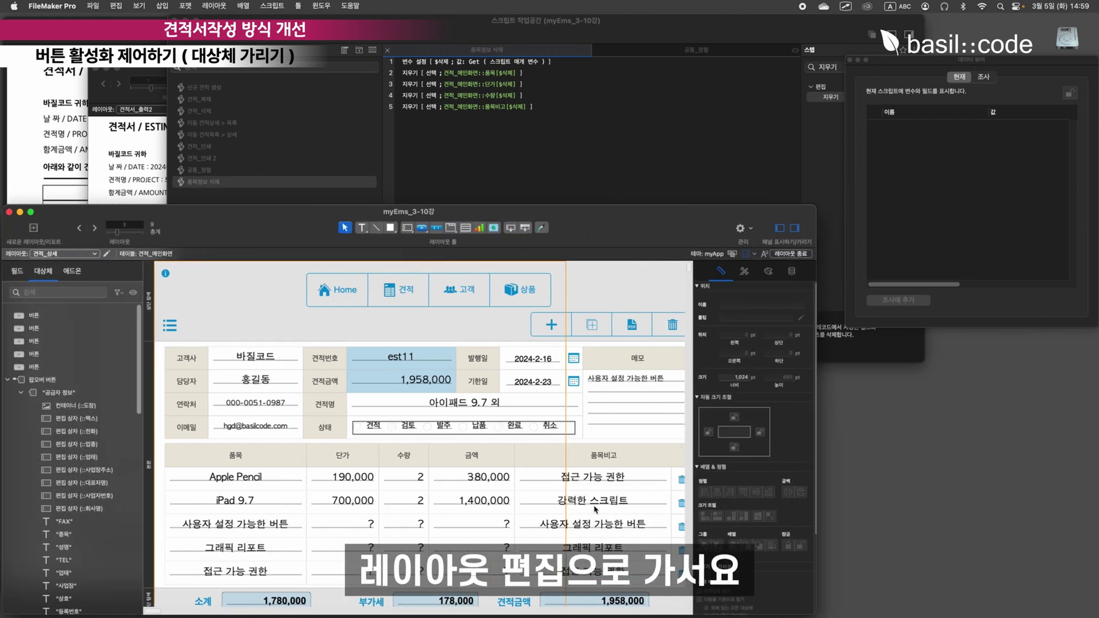
left_click(589, 421)
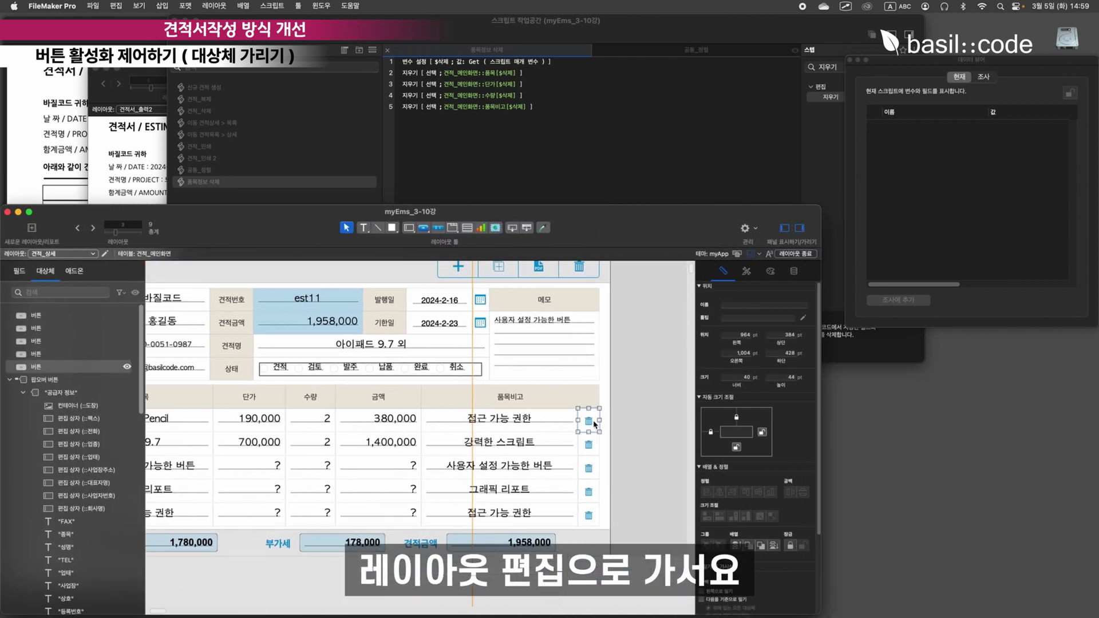
left_click(794, 272)
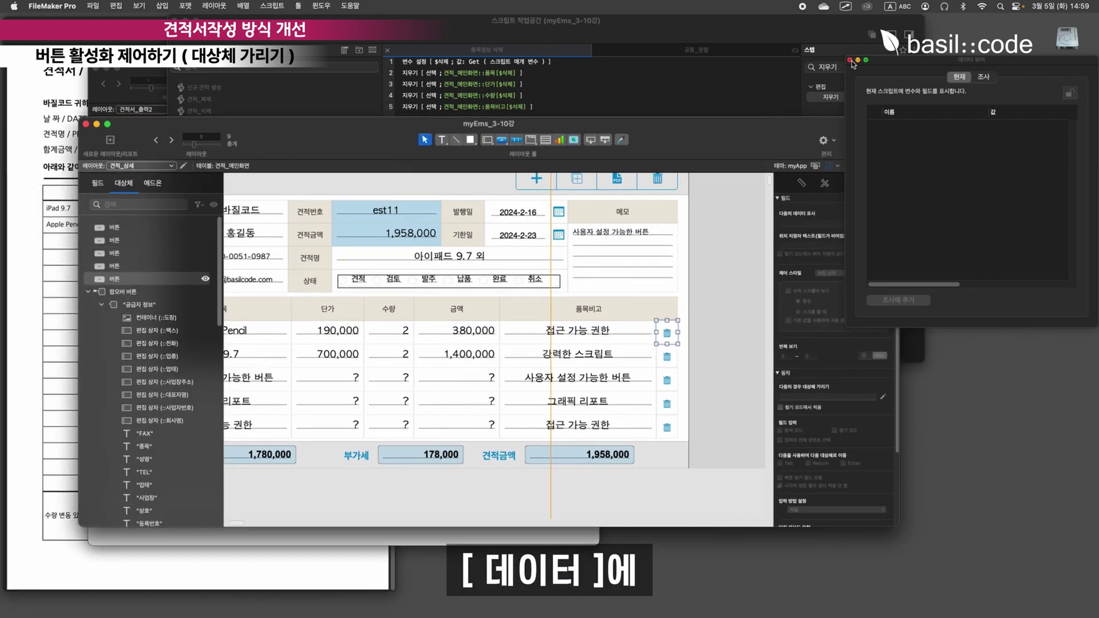
left_click(851, 60)
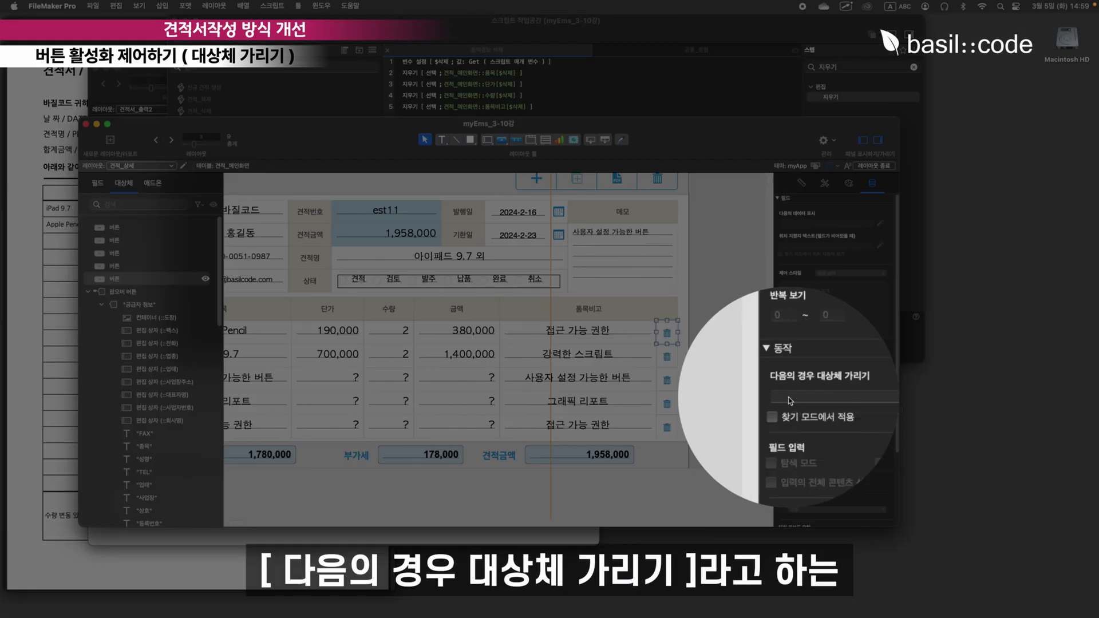
left_click(789, 401)
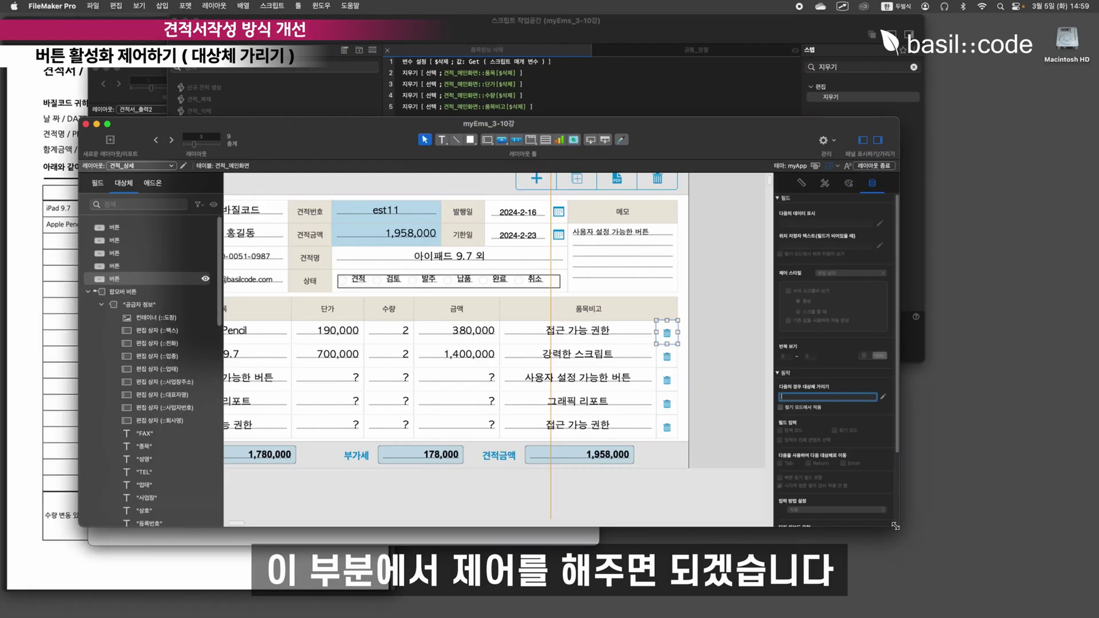
left_click_drag(897, 525, 1064, 553)
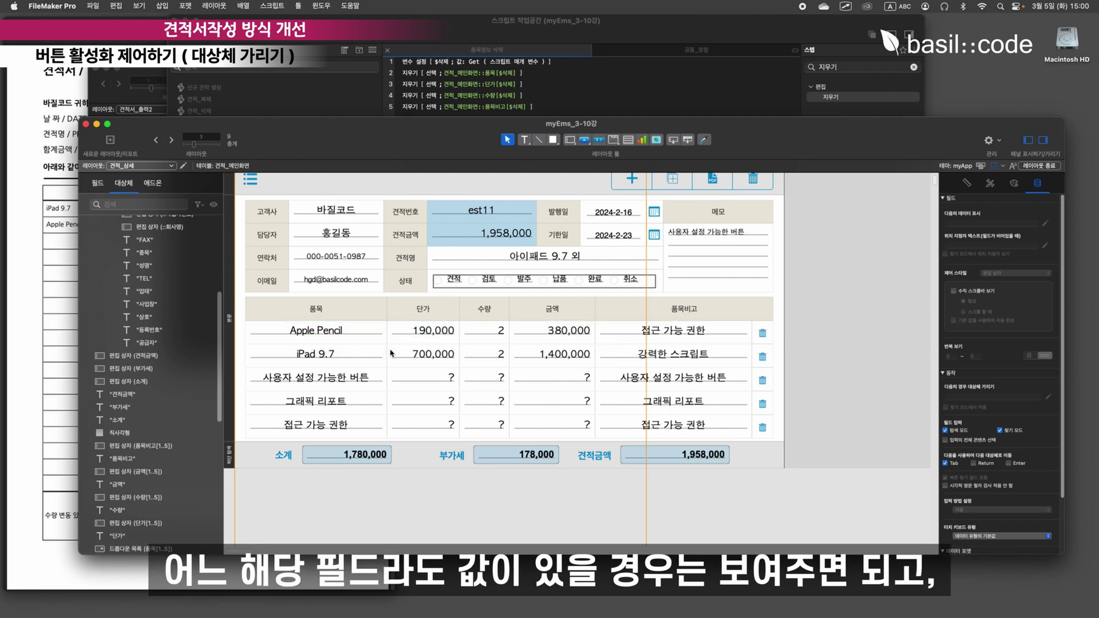
Set the first item row's trash button to hide when IsEmpty ( 견적_메인화면::품목 ), and exit layout editing with the changes saved
left_click(763, 333)
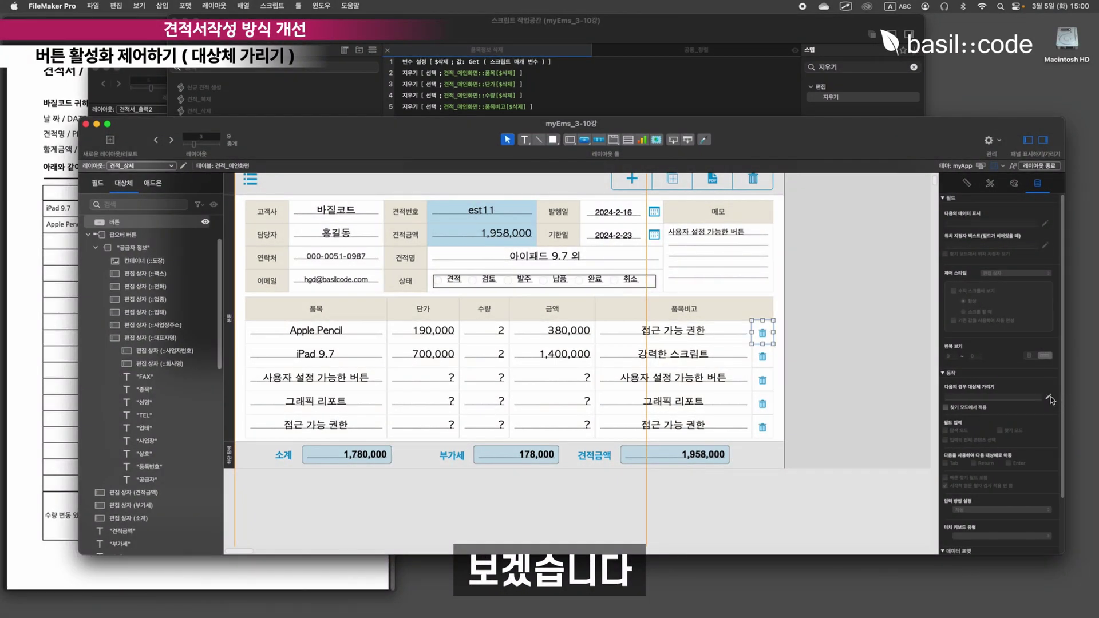
left_click(1049, 398)
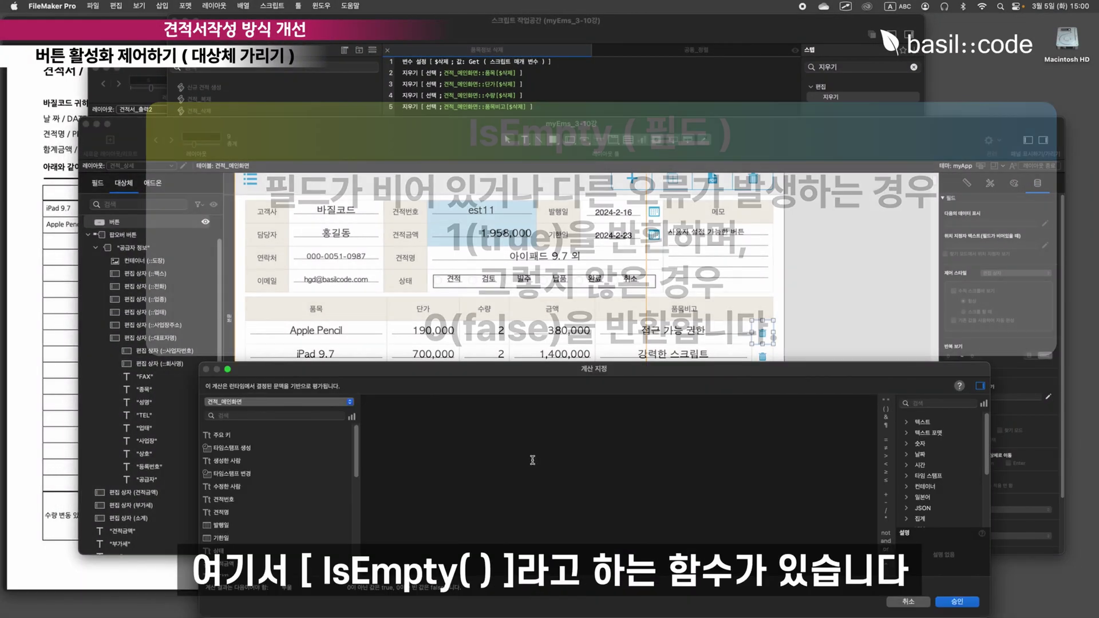
type("Is")
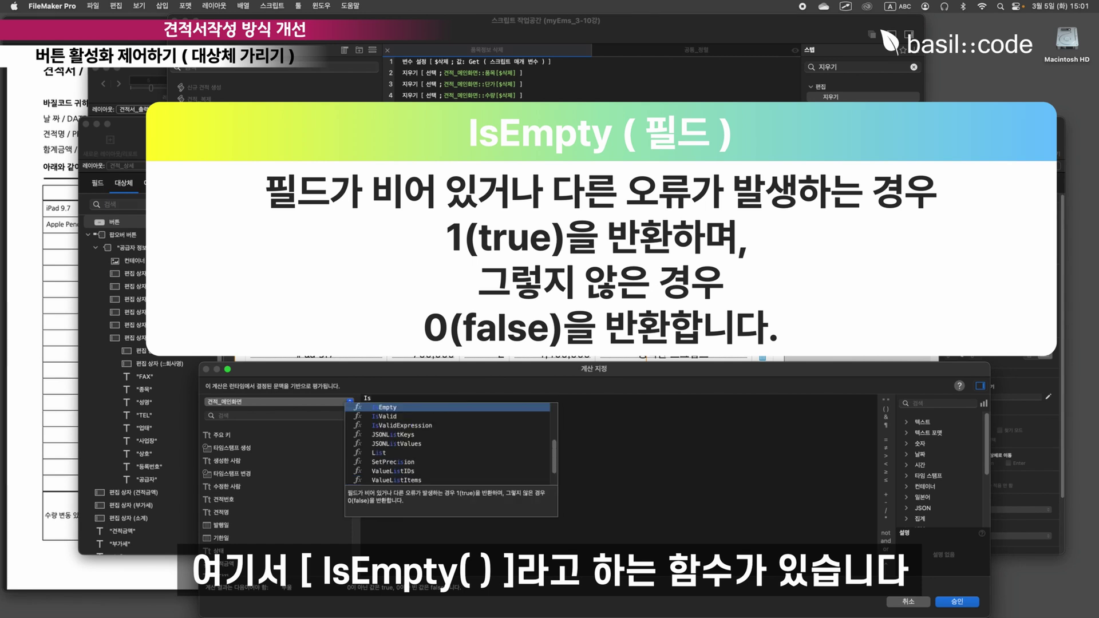
key("Return")
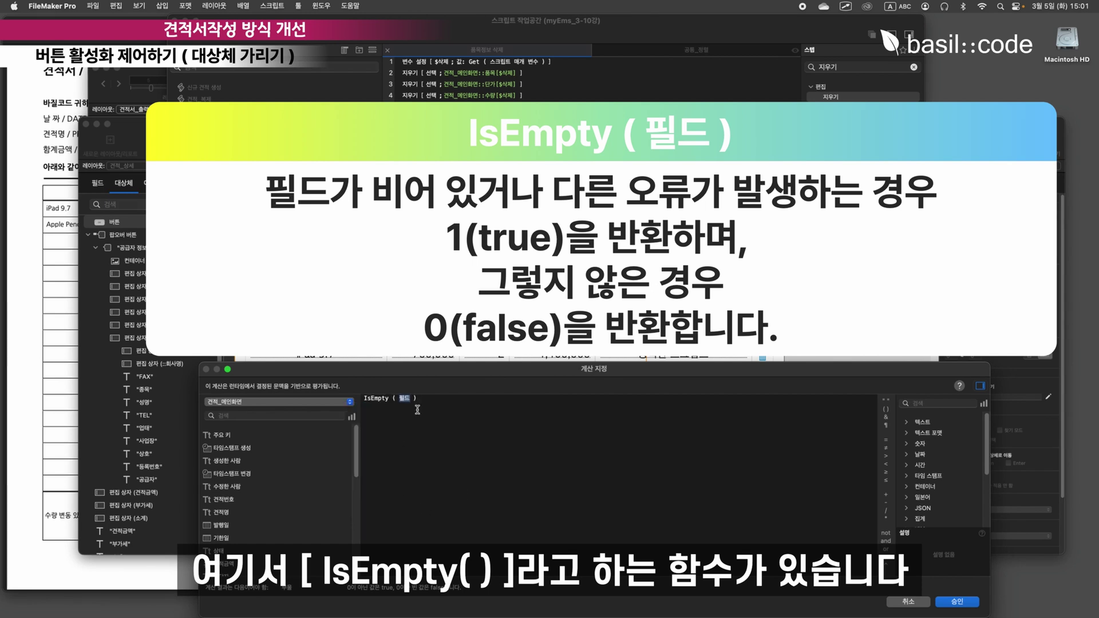
scroll(241, 487, "down", 10)
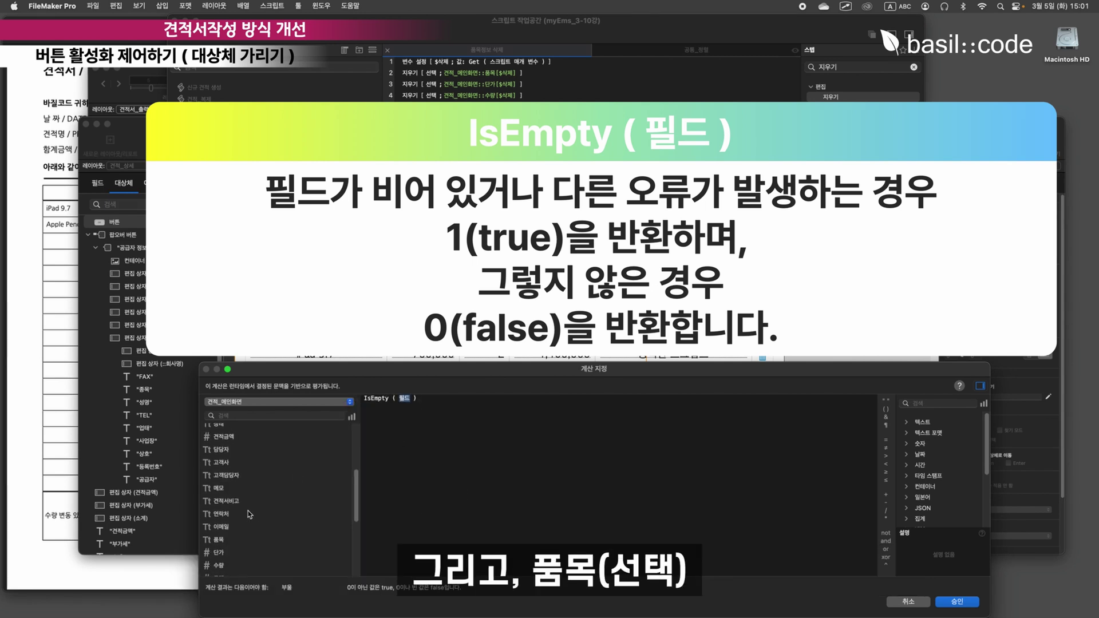
left_click(229, 456)
double_click(229, 455)
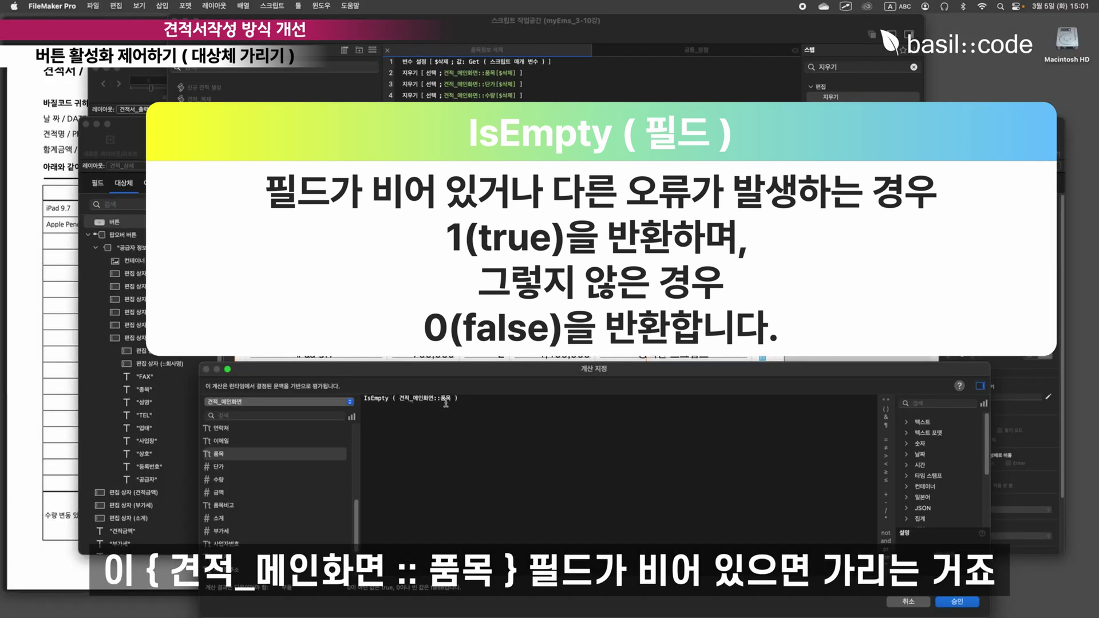
left_click(957, 603)
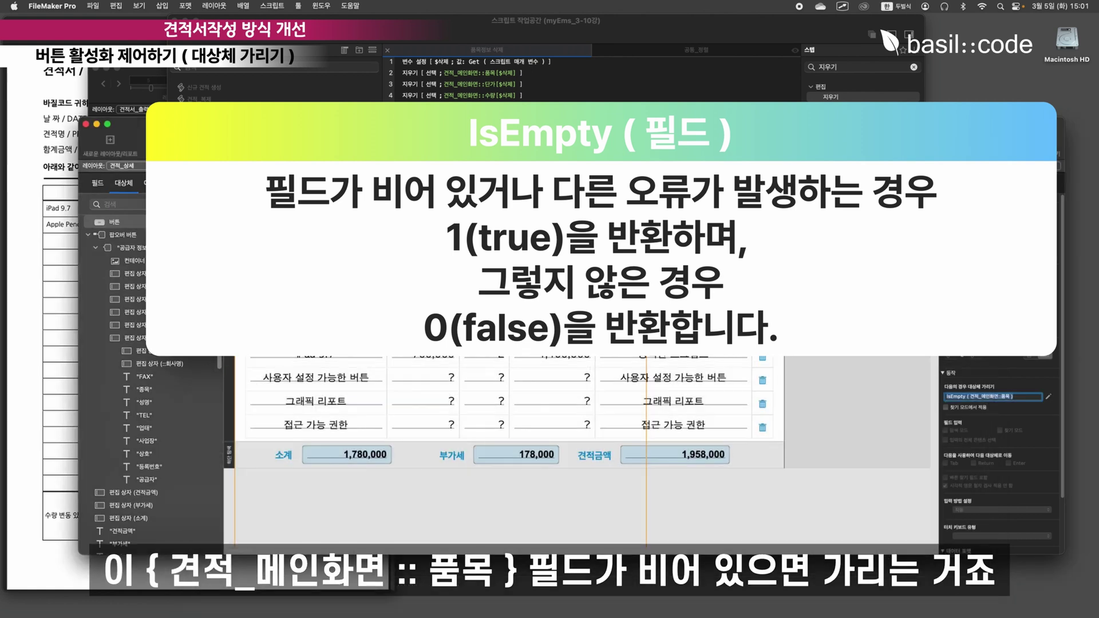
left_click(1040, 165)
left_click(466, 245)
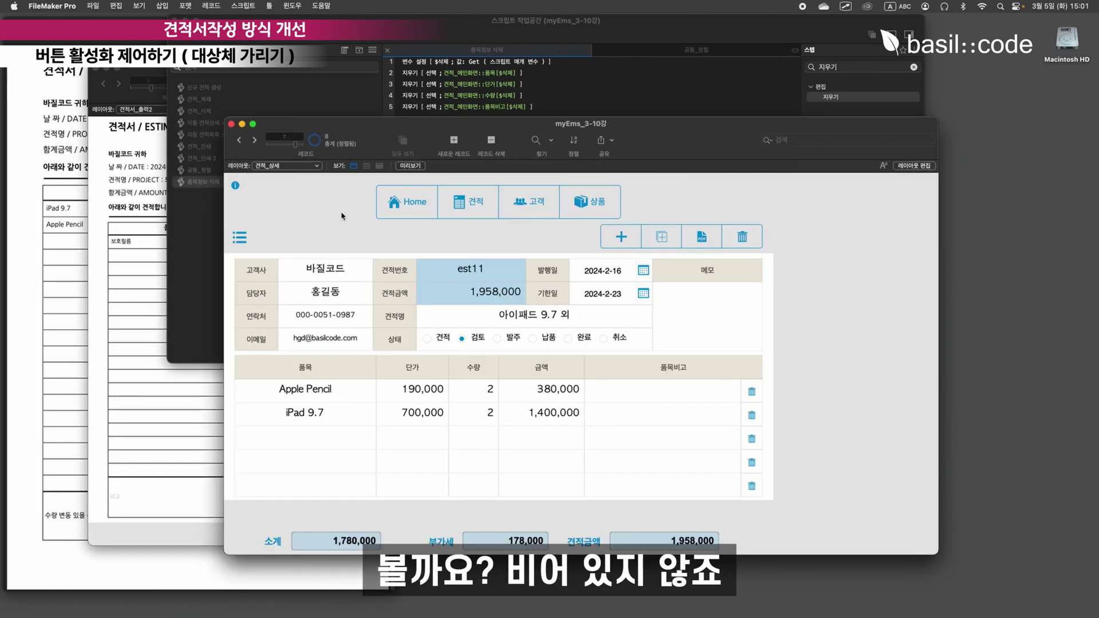
Go to the previous quote record, choose Apple Pencil as the first row's 품목, and clear the row with its trash button
left_click(256, 142)
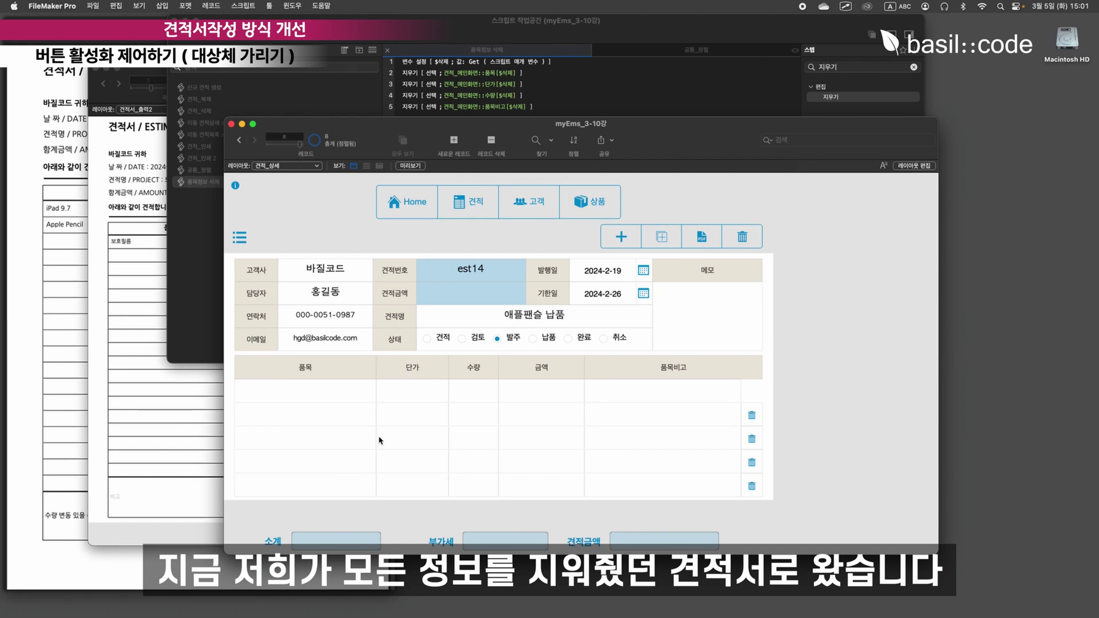
left_click(338, 396)
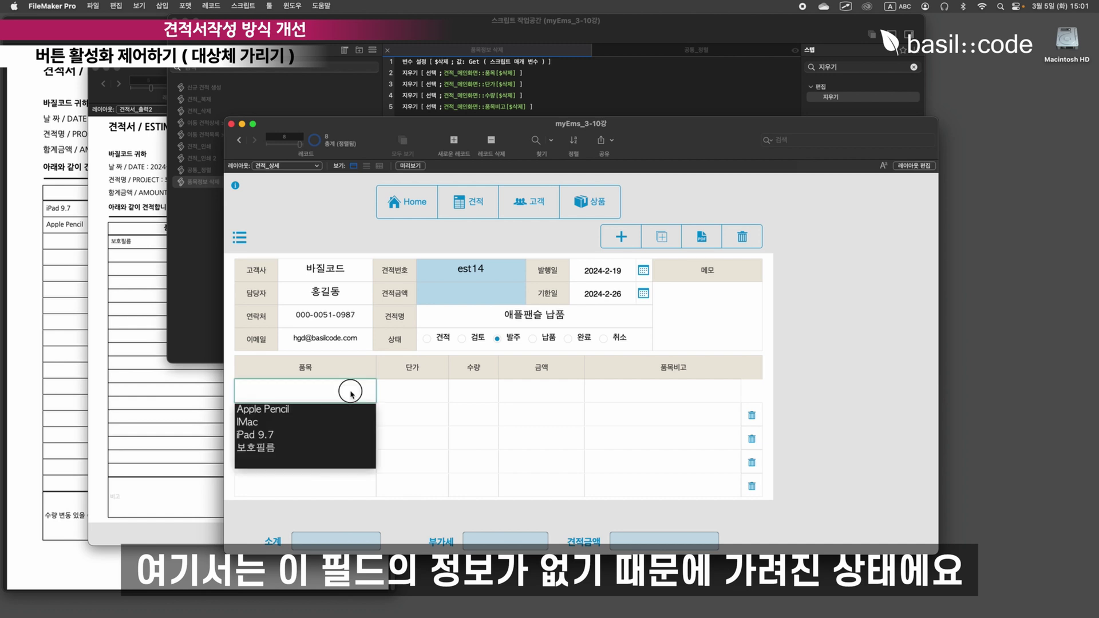
key("Escape")
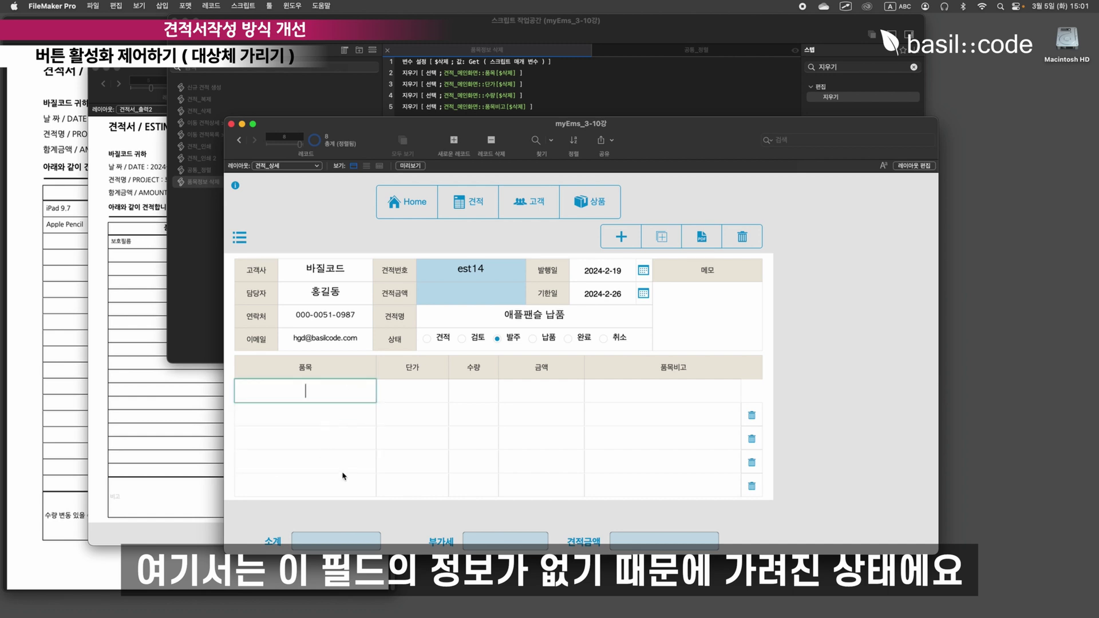
left_click(745, 395)
left_click(328, 393)
left_click(301, 387)
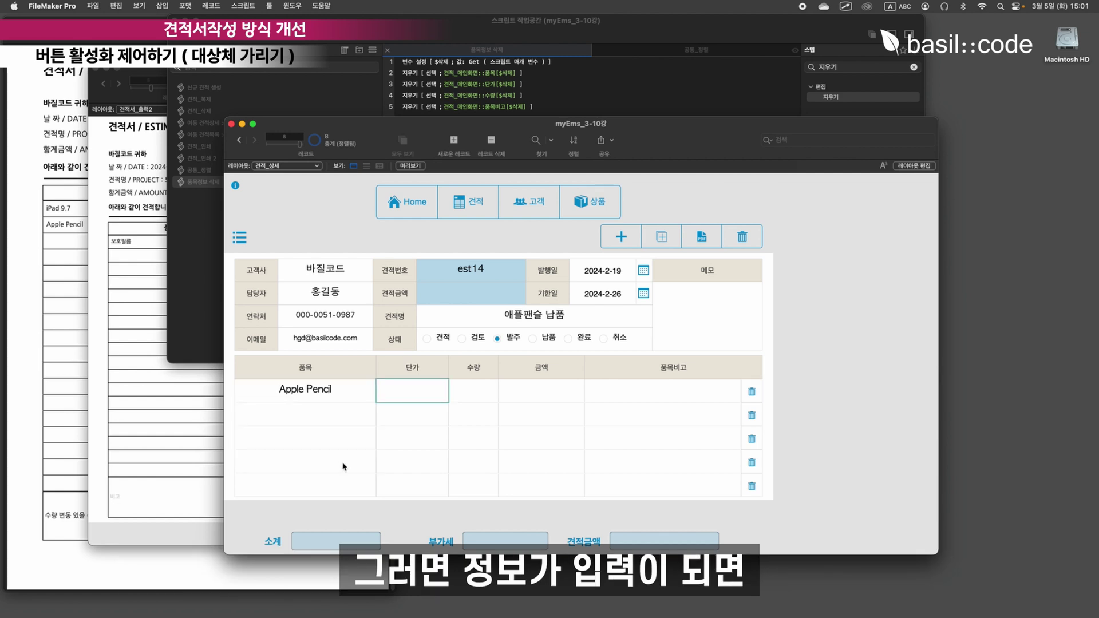
left_click(751, 391)
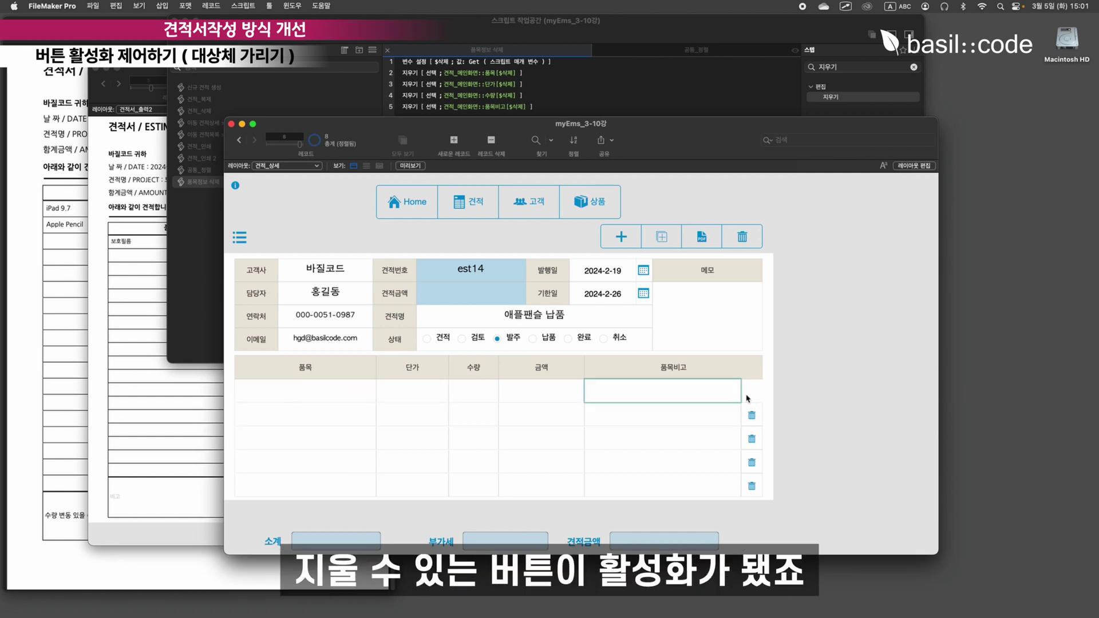
Enter 10000 as the first row's 단가 with 품목 left empty, and check whether its trash button can be used
type("10000")
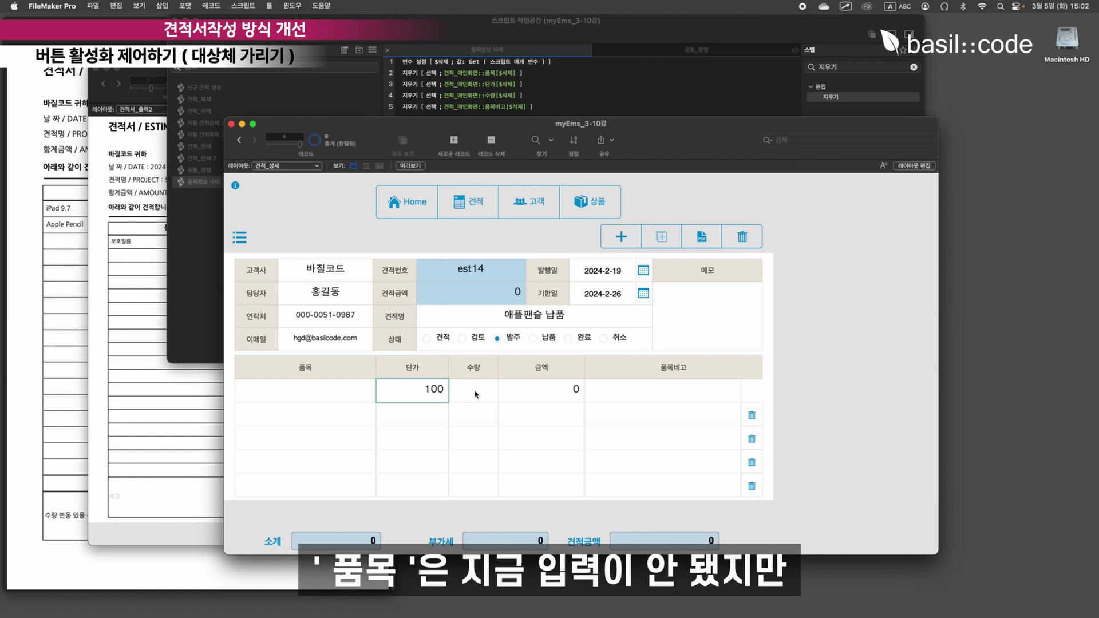
left_click(487, 415)
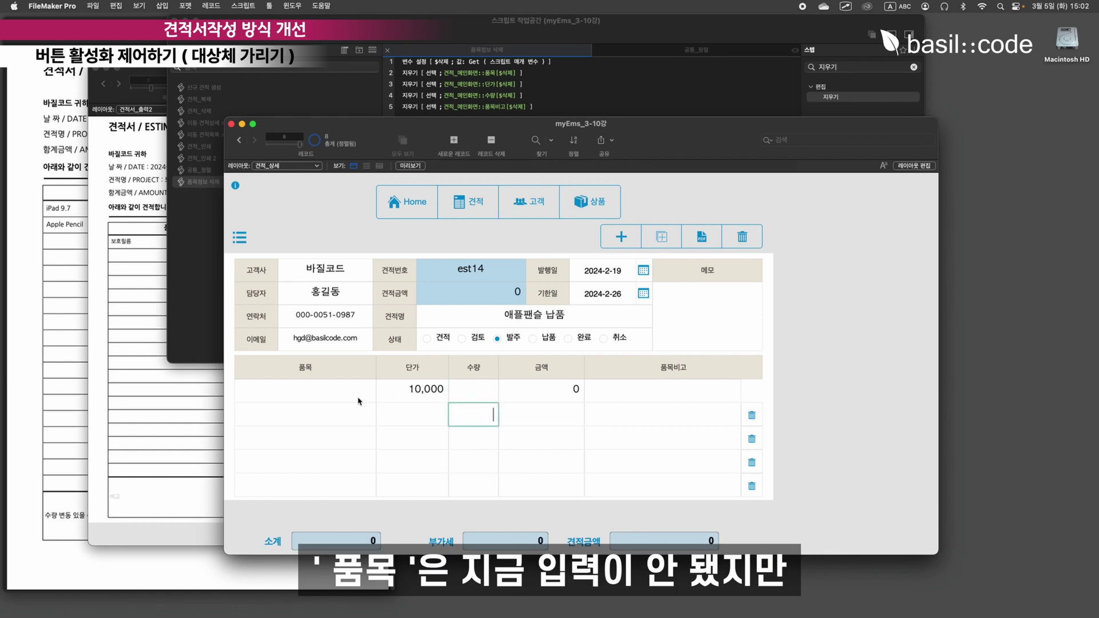
left_click(437, 390)
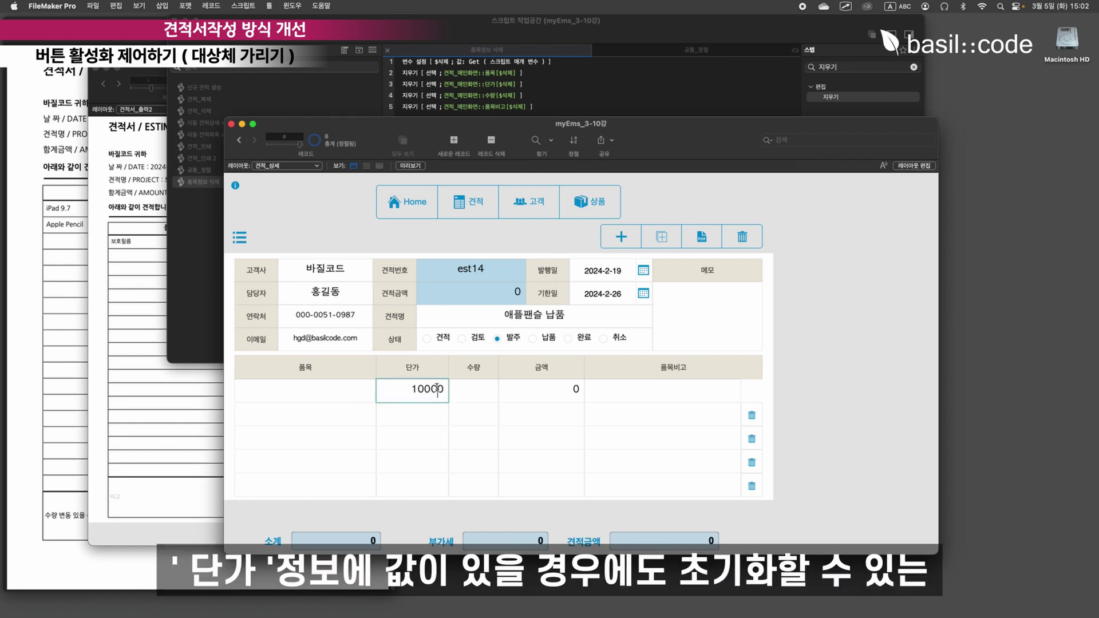
left_click(471, 390)
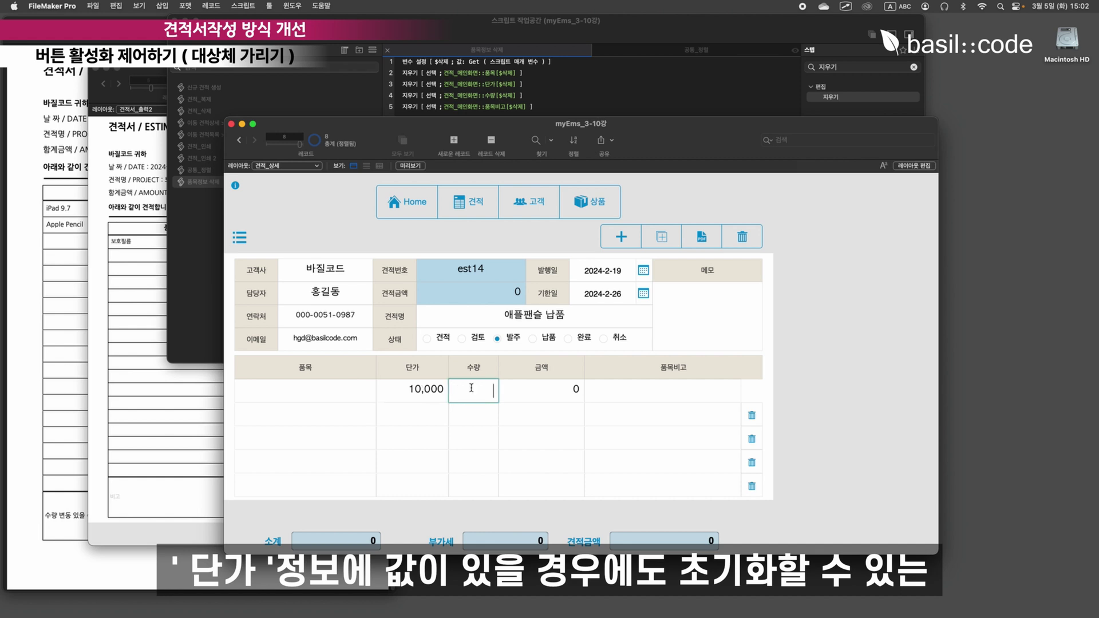
left_click(761, 393)
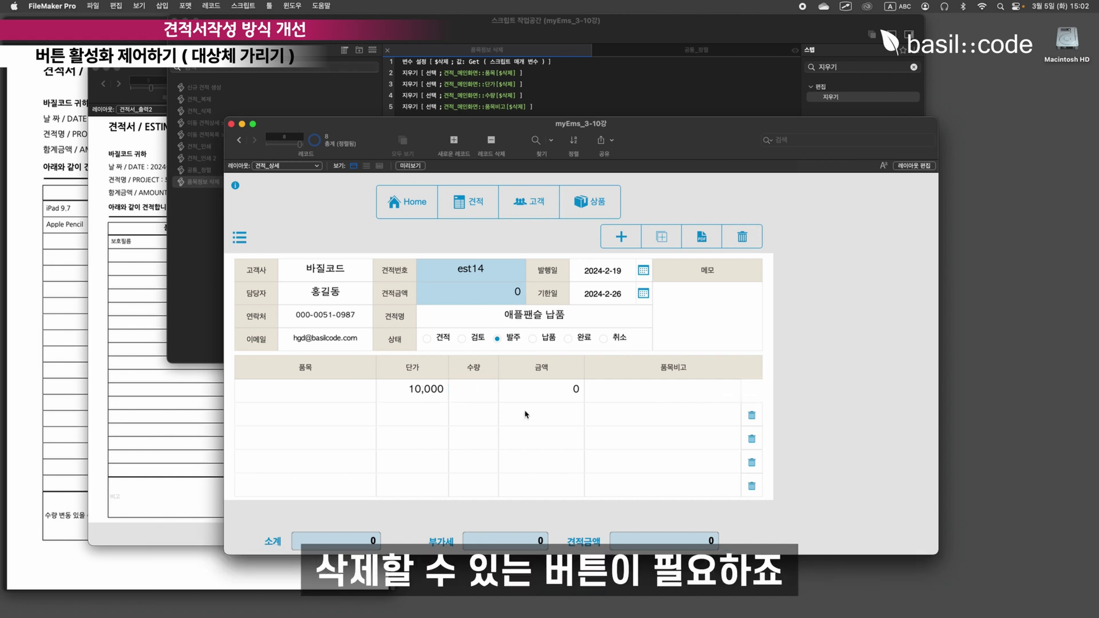
Enter 1 as the first row's 수량 and 1 as its 품목비고
left_click(475, 391)
type("1")
left_click(489, 417)
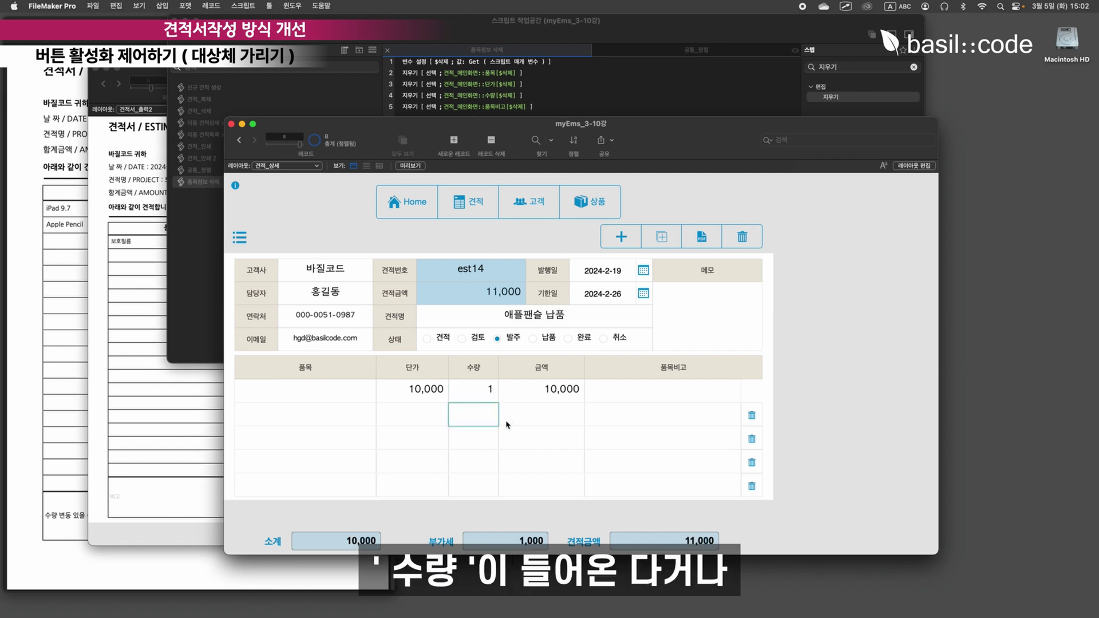
left_click(645, 393)
type("1")
left_click(711, 416)
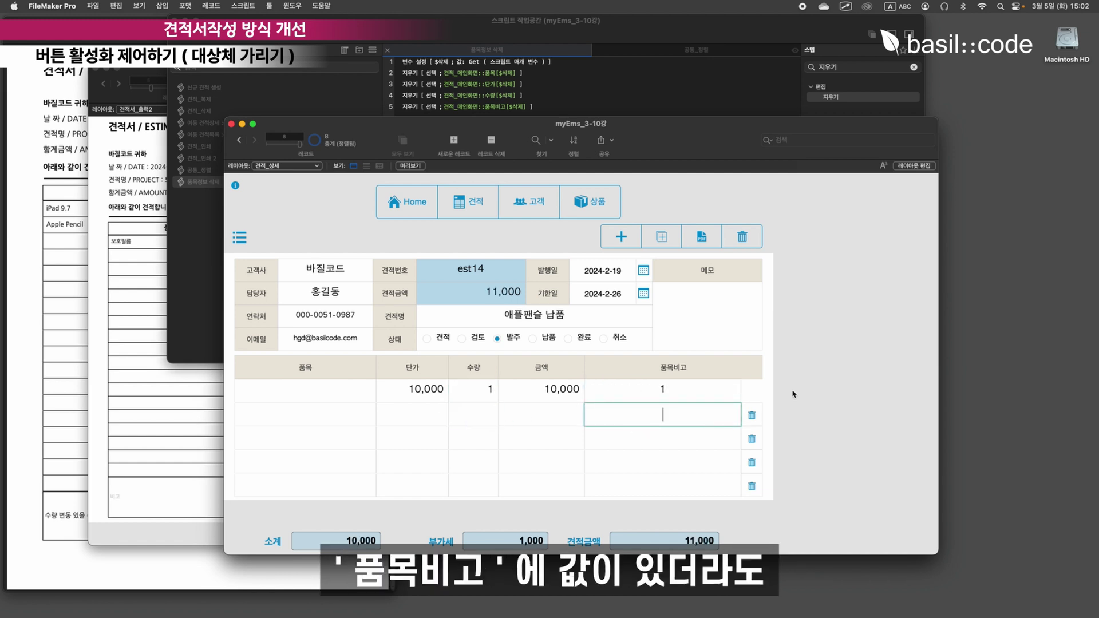
left_click(826, 390)
Reopen the hide condition of the first row's trash button in the layout and append the operator and to the 품목 test
left_click(916, 167)
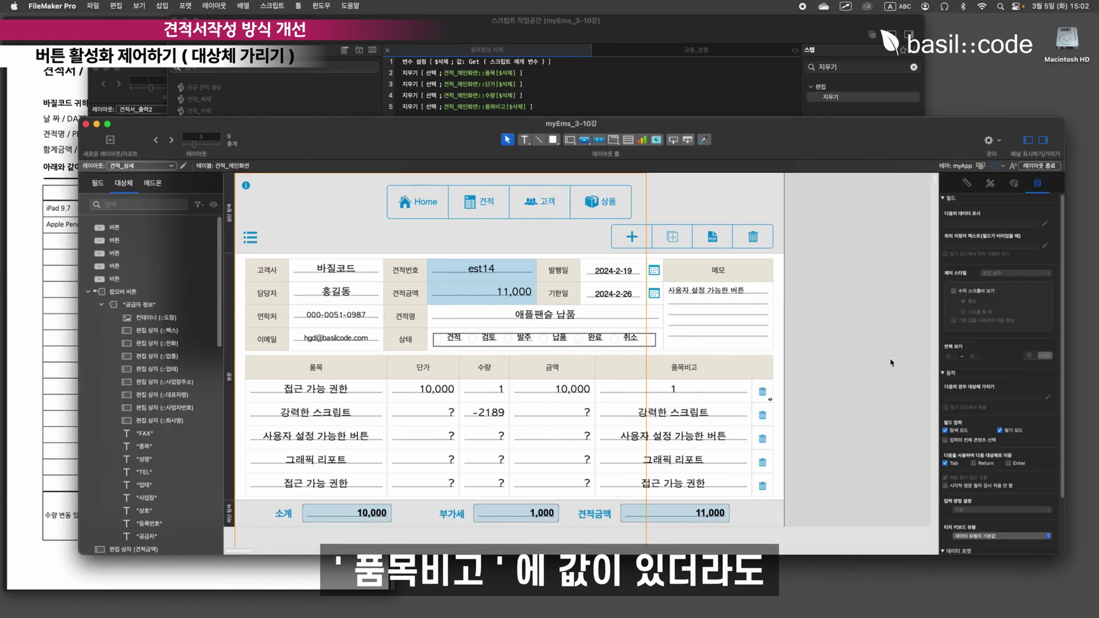
left_click(770, 396)
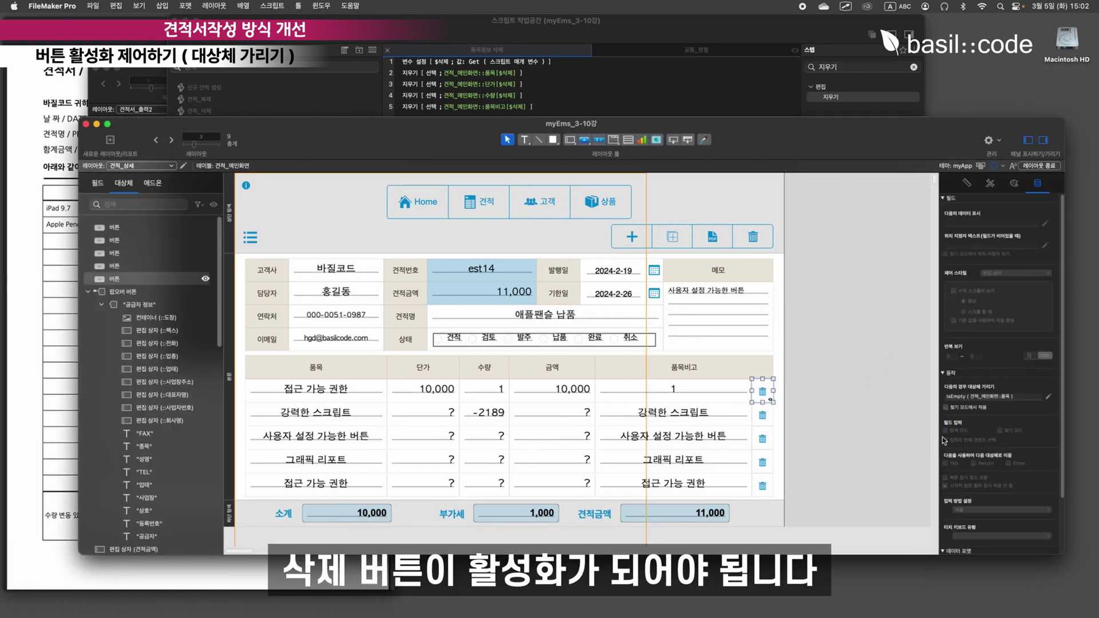
left_click(1049, 398)
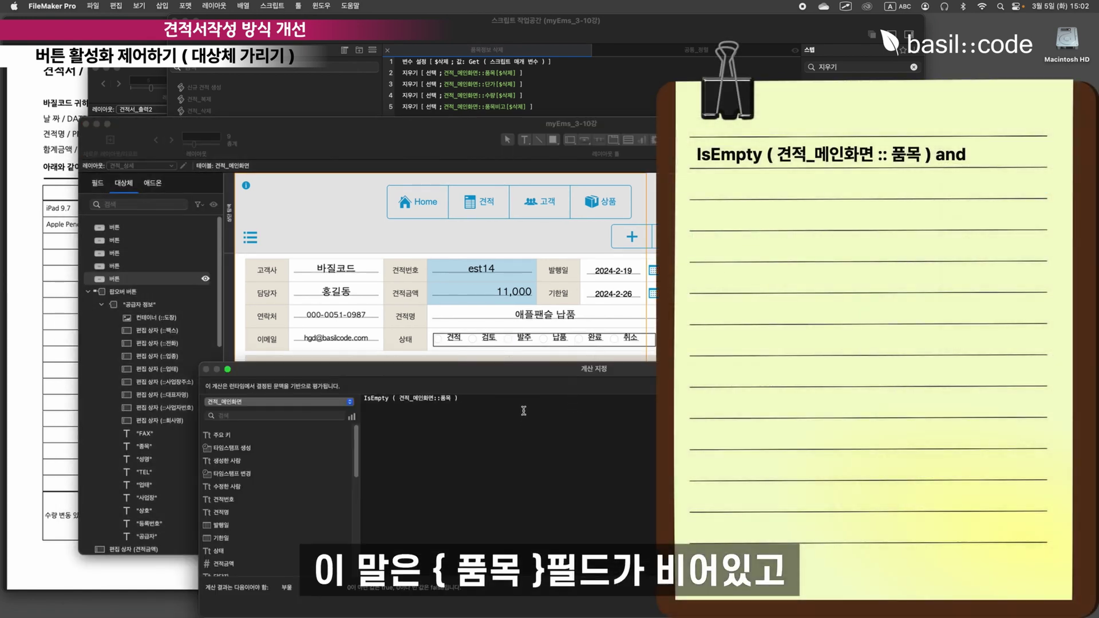
key("super+a")
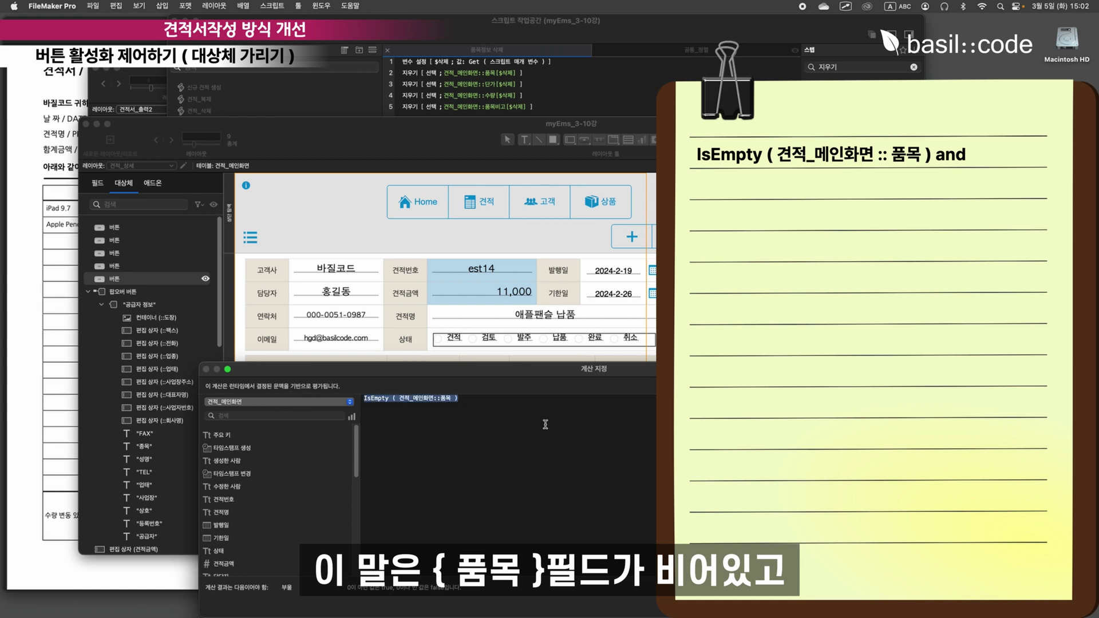
left_click(520, 419)
type("a")
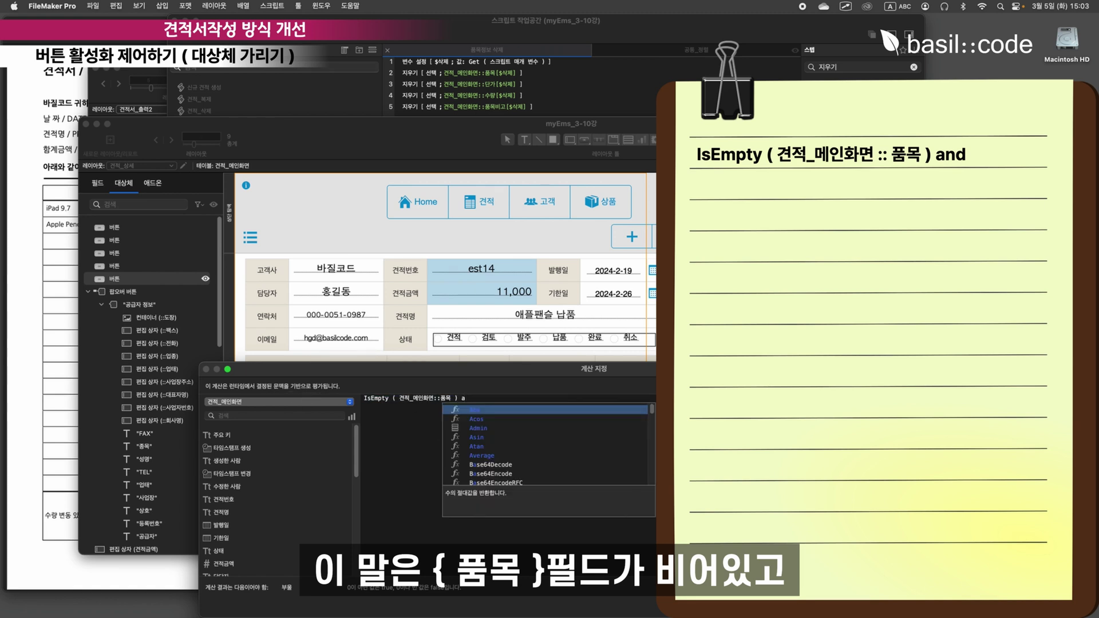
type("nd")
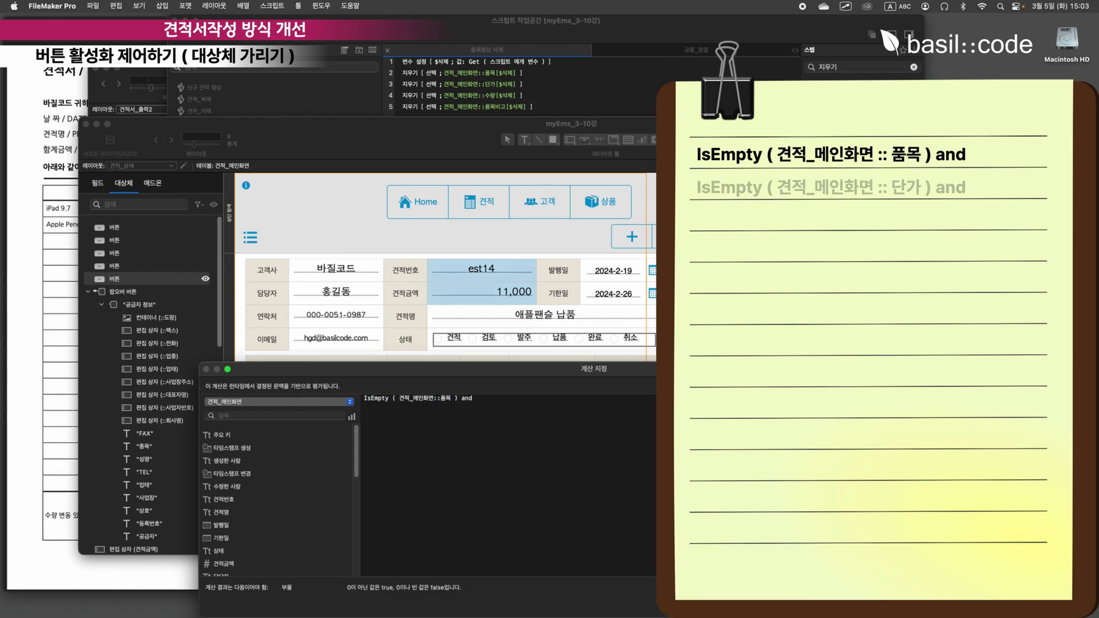
Add IsEmpty ( 견적_메인화면::단가 ) as the second line of the hide condition
key("Return")
type("Is")
key("Return")
scroll(220, 498, "down", 5)
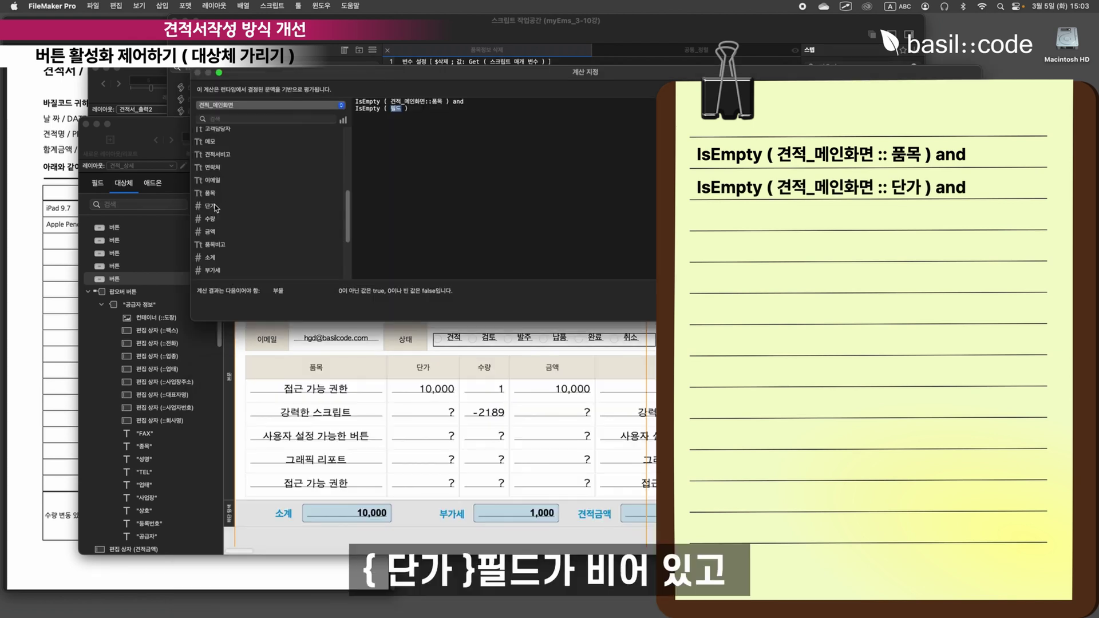
left_click(216, 208)
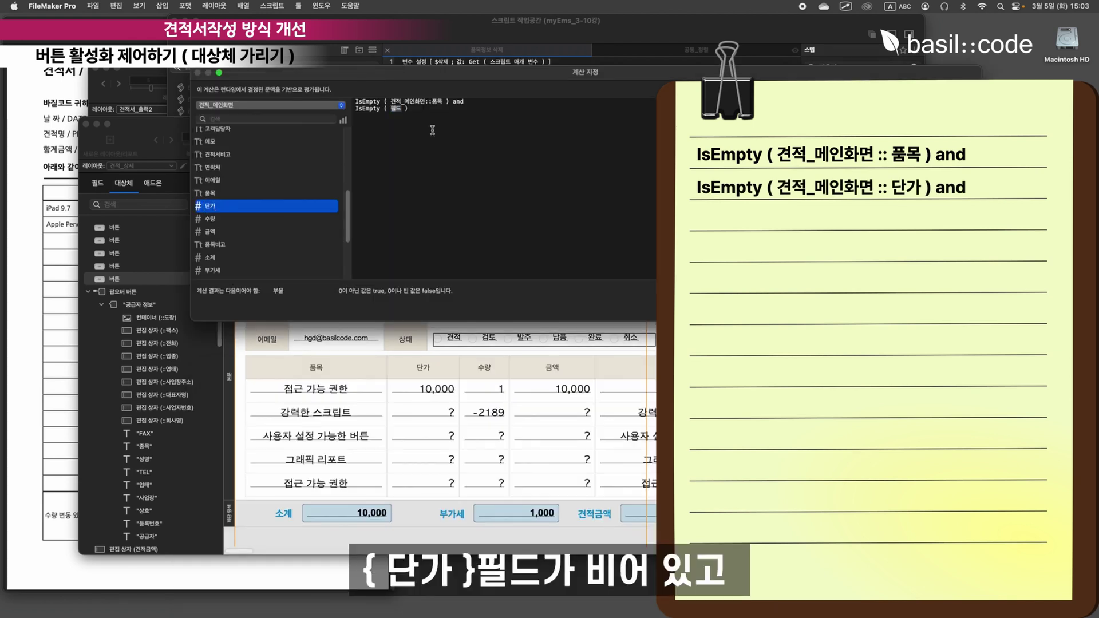
double_click(233, 208)
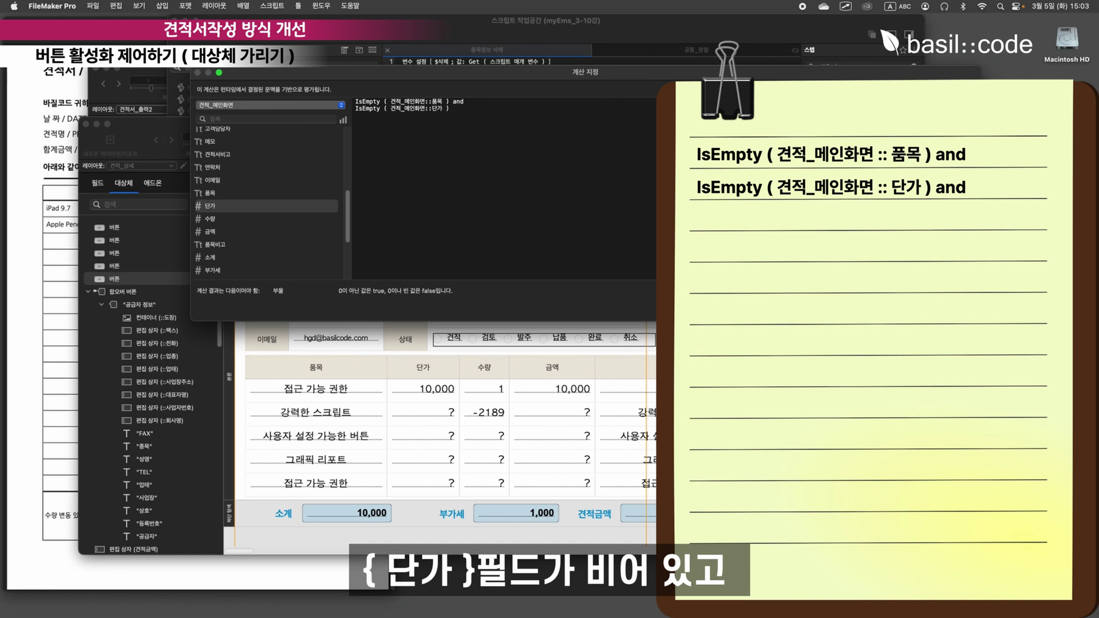
Append the operator and to the 단가 test and add IsEmpty ( 견적_메인화면::수량 ) as the third line of the hide condition
type("ad")
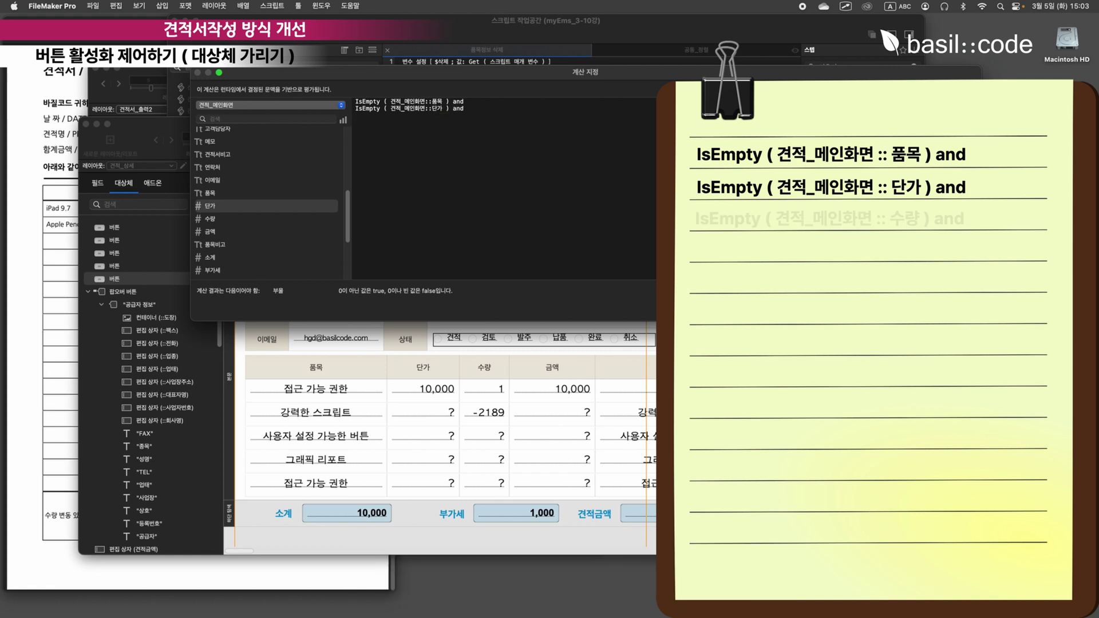
key("Return")
type("IsEmpty ( 필드 )")
key("Return")
double_click(232, 219)
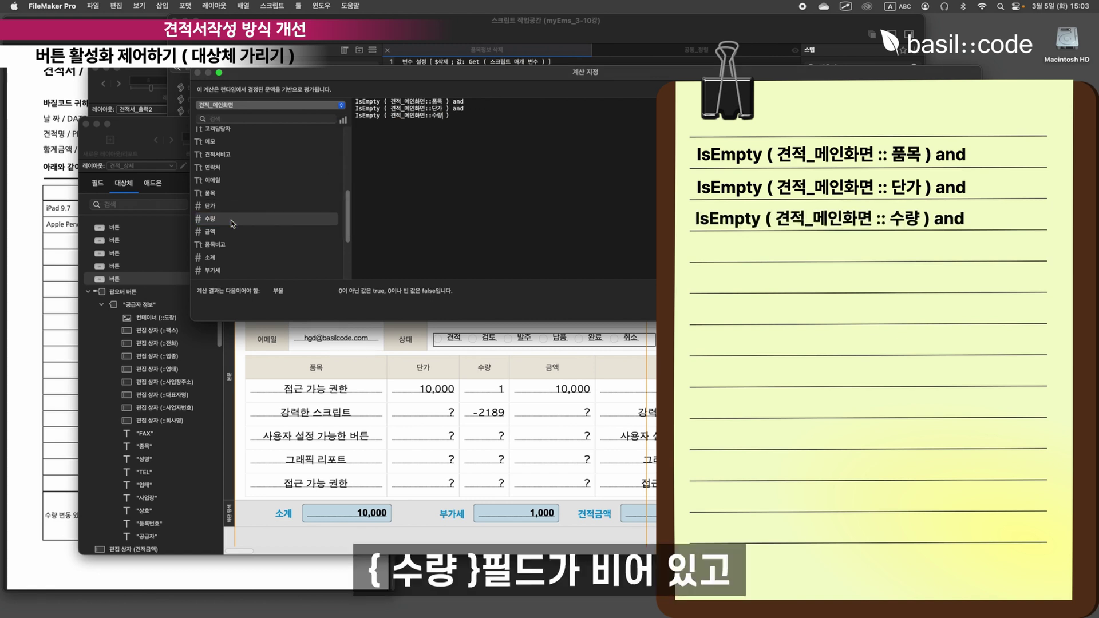
Append and to the 수량 test and add IsEmpty ( 견적_메인화면::품목비고 ) as the last line of the hide condition
type("and")
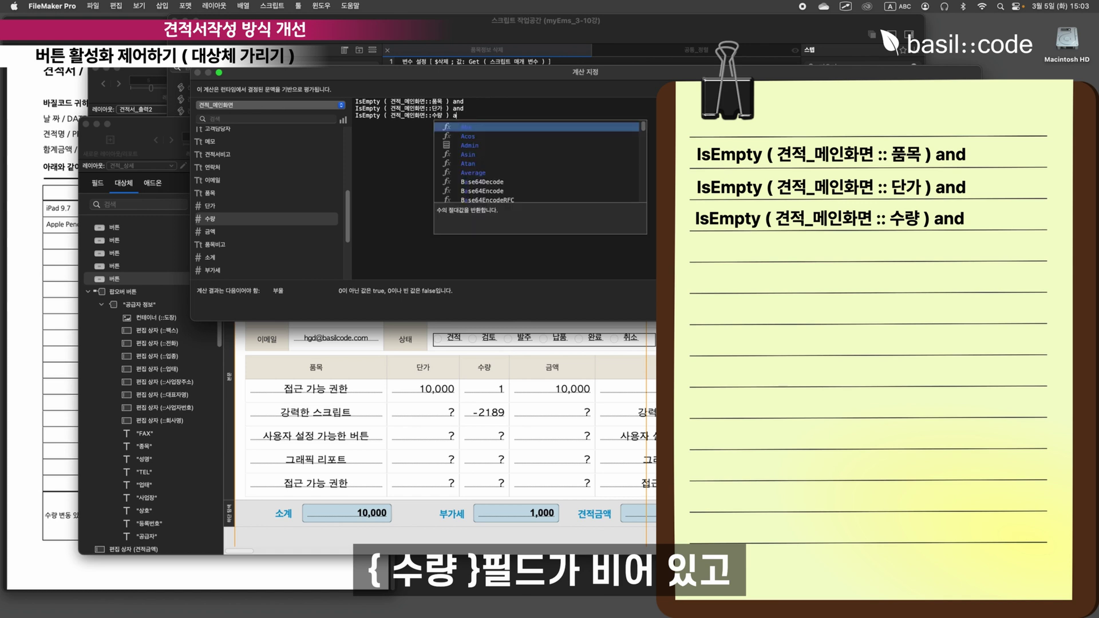
key("Return")
type("IsEmpty ( 필드 )")
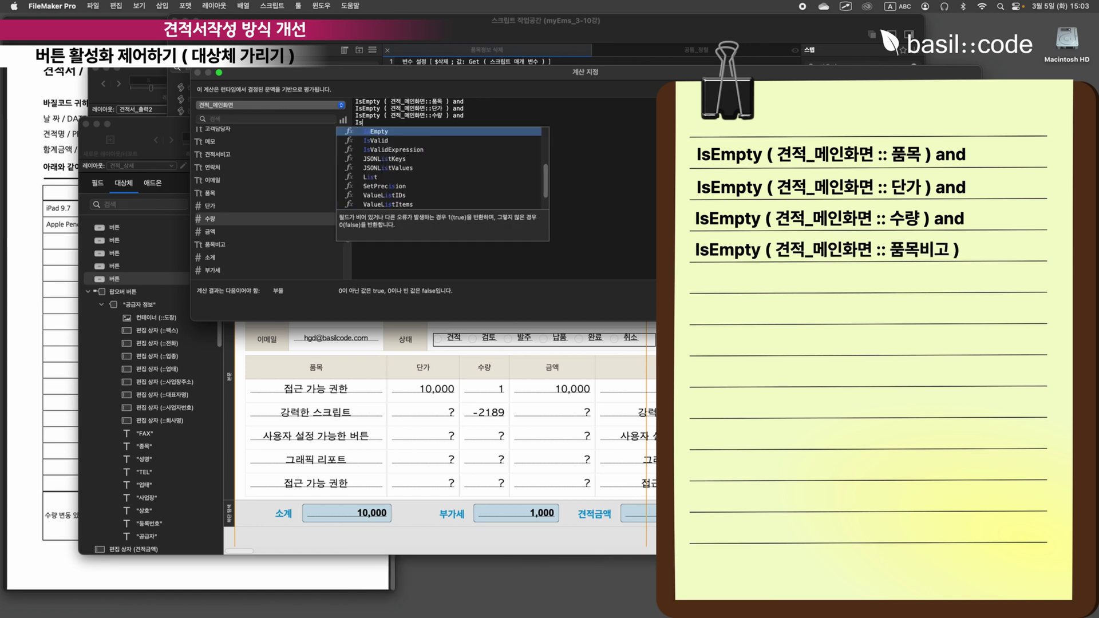
key("Return")
double_click(225, 245)
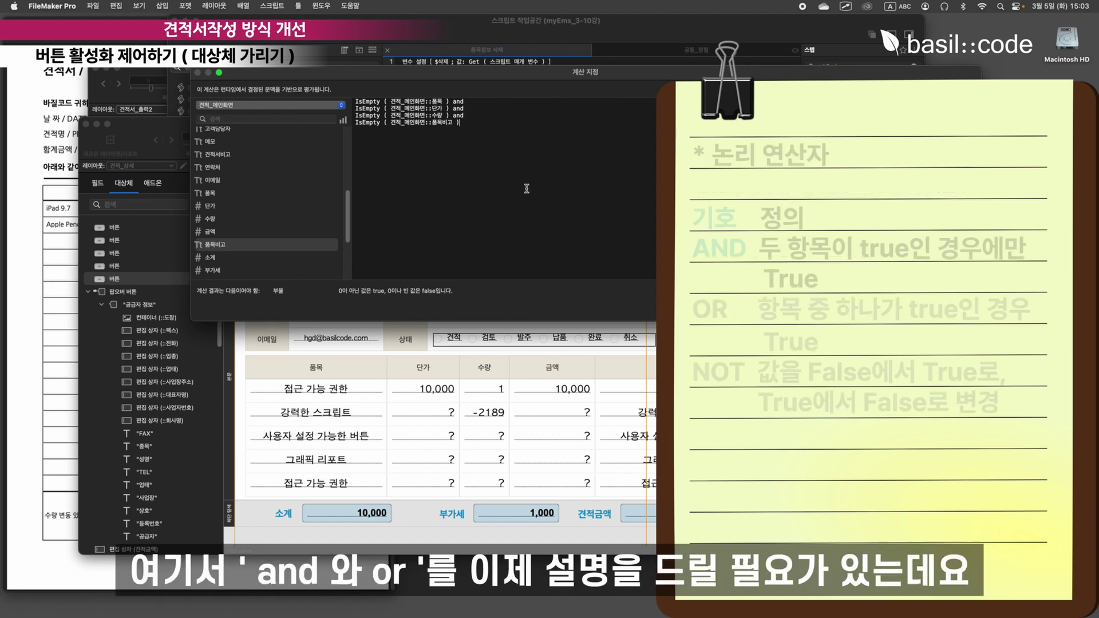
Review the four IsEmpty lines, accept the hide condition, and leave layout editing with the changes saved
left_click(481, 102)
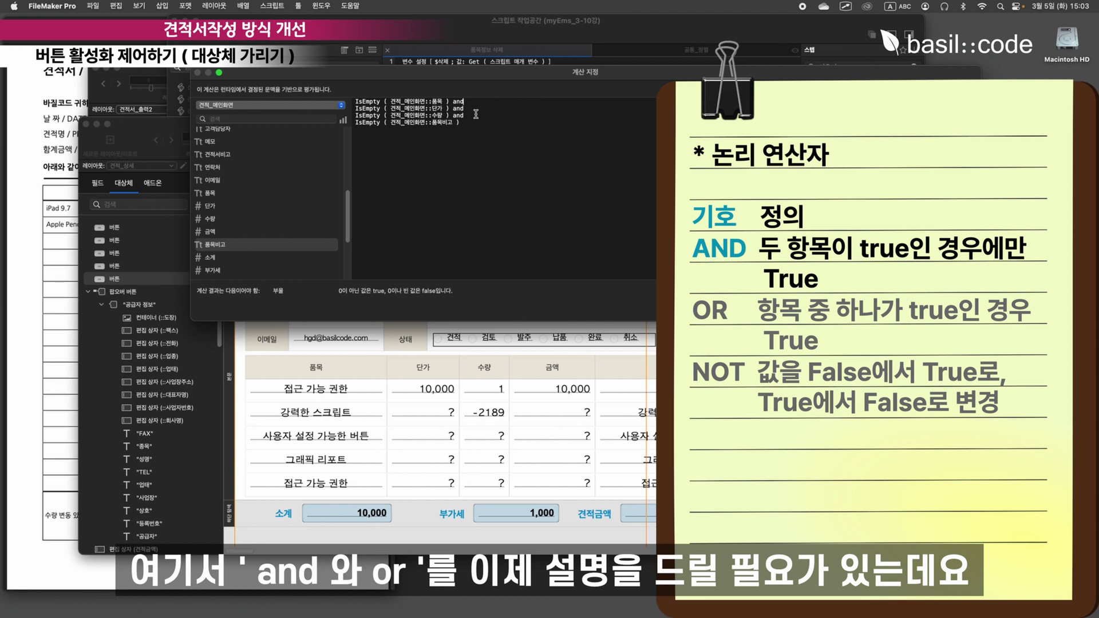
left_click_drag(450, 102, 355, 102)
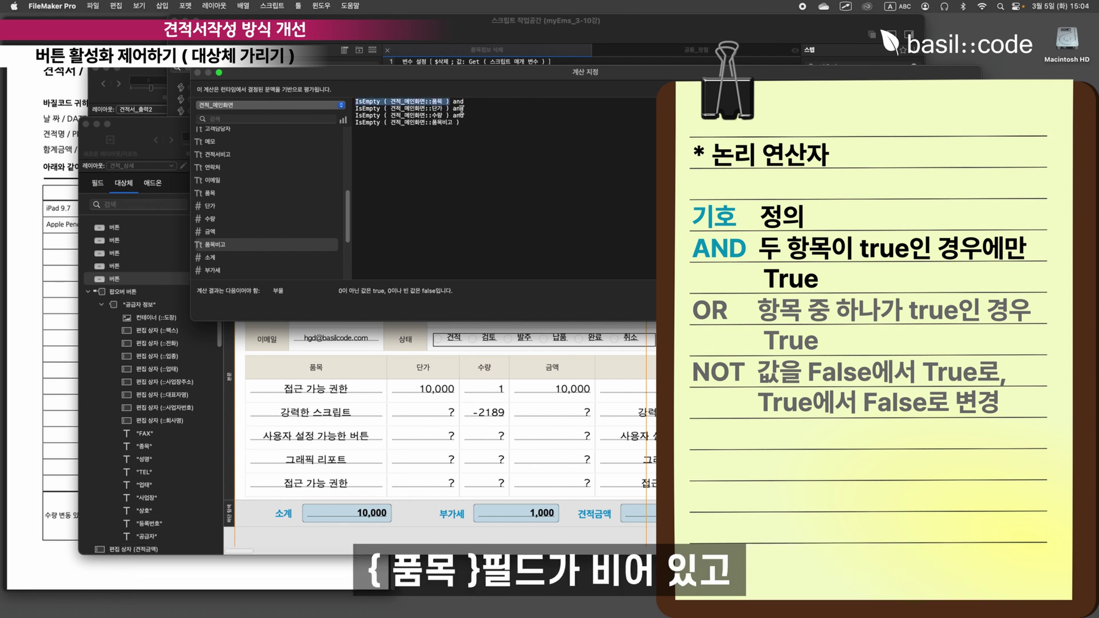
left_click_drag(451, 108, 355, 108)
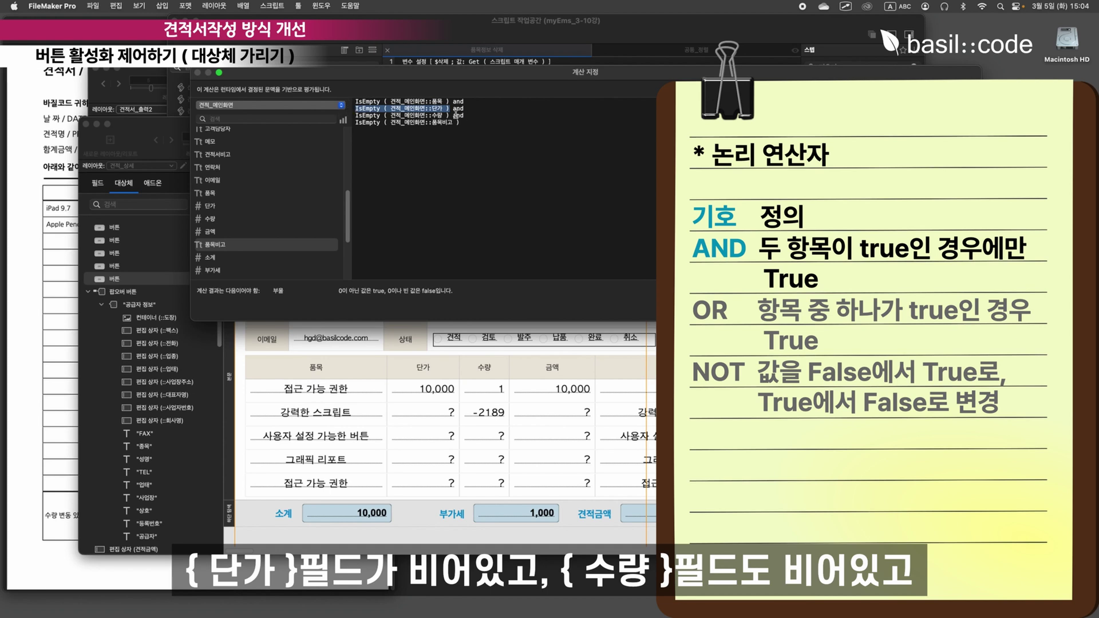
left_click_drag(455, 115, 354, 115)
left_click_drag(459, 122, 353, 122)
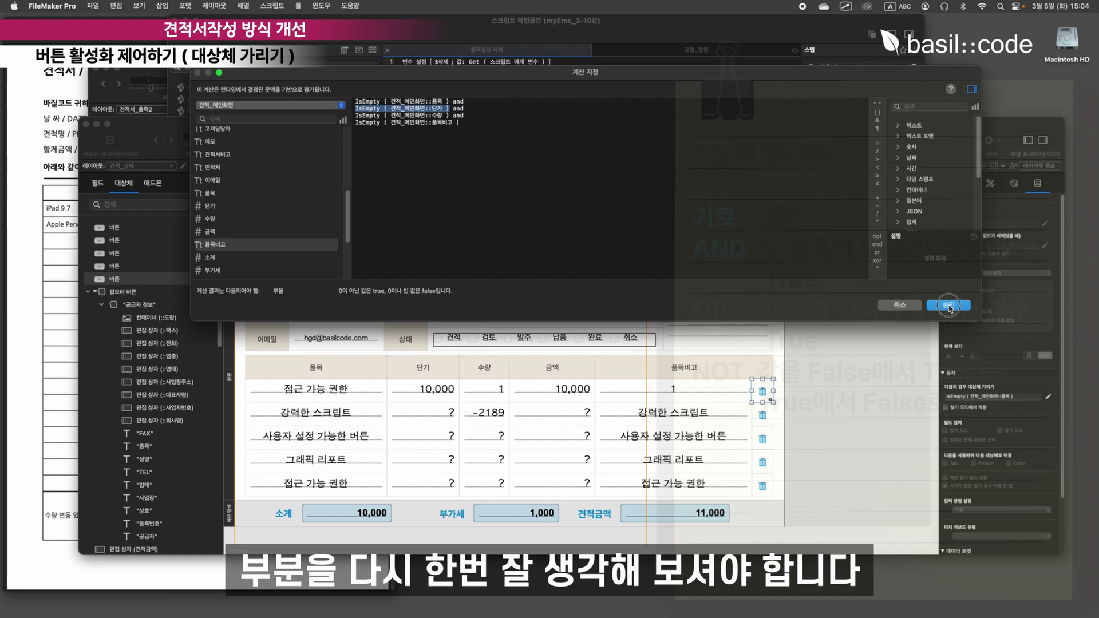
left_click(949, 307)
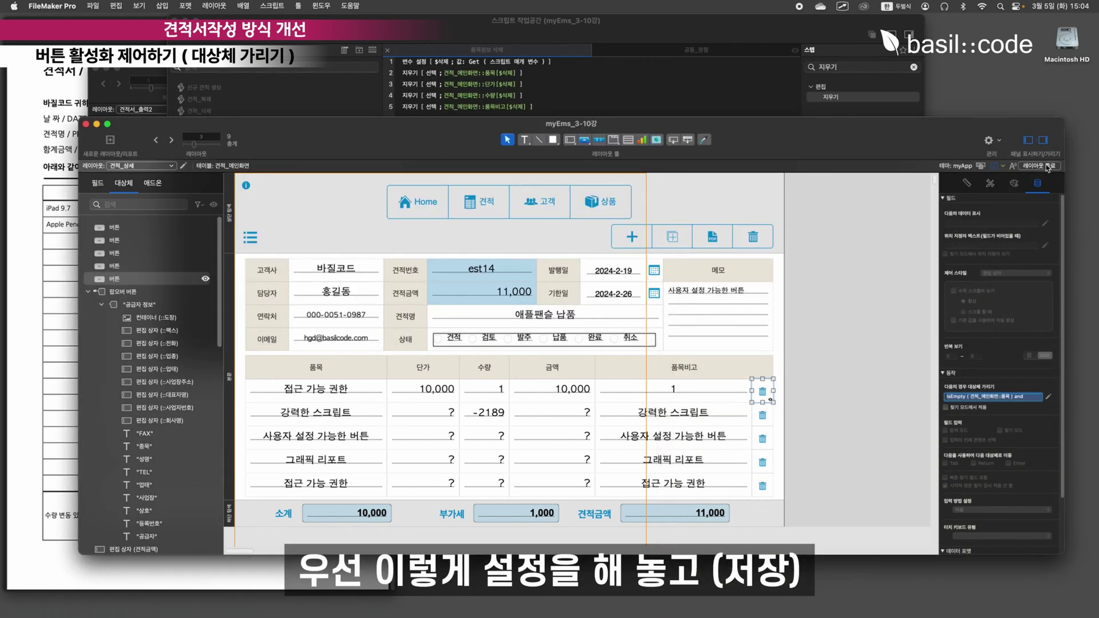
left_click(1039, 165)
key("Return")
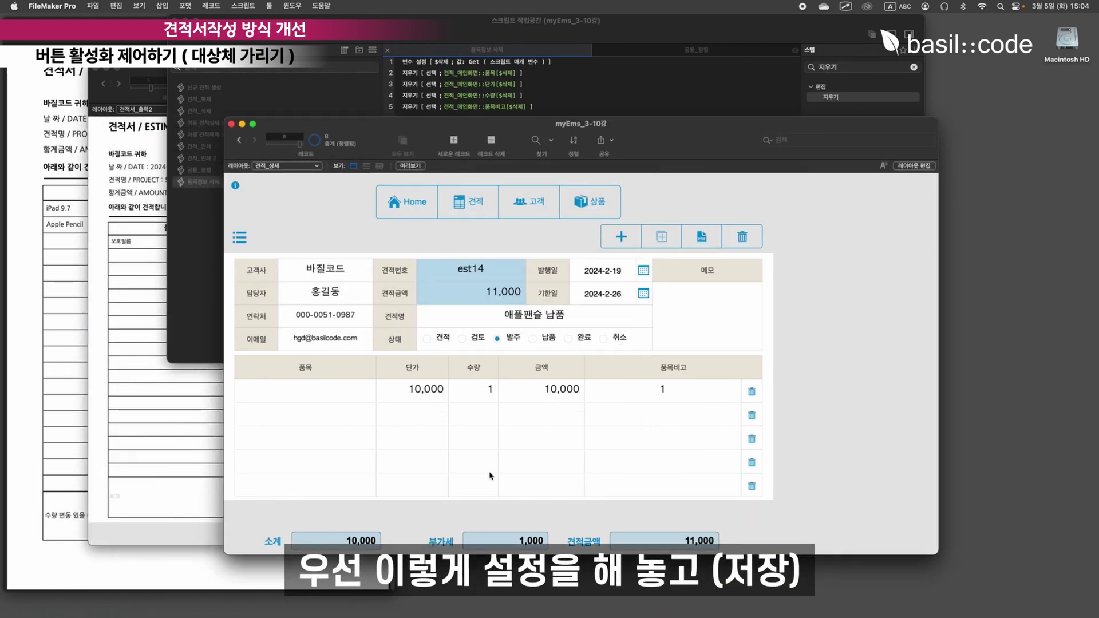
Clear the first row's 단가 and 수량 values, leaving only its 품목비고 filled
left_click(352, 393)
double_click(415, 395)
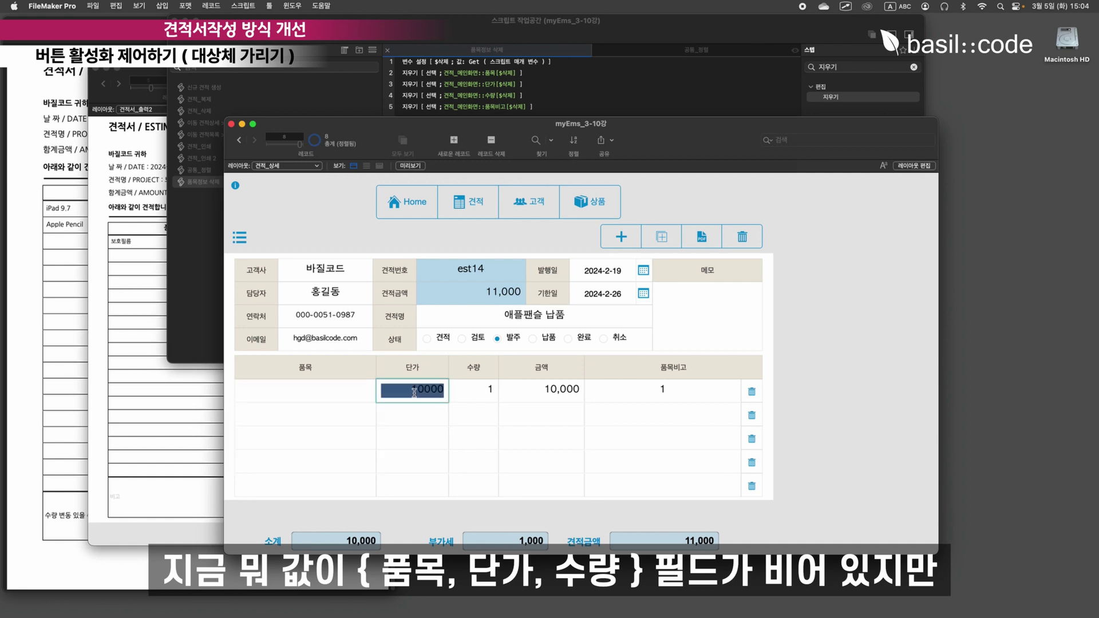
key("BackSpace")
left_click(486, 395)
left_click(504, 404)
double_click(484, 388)
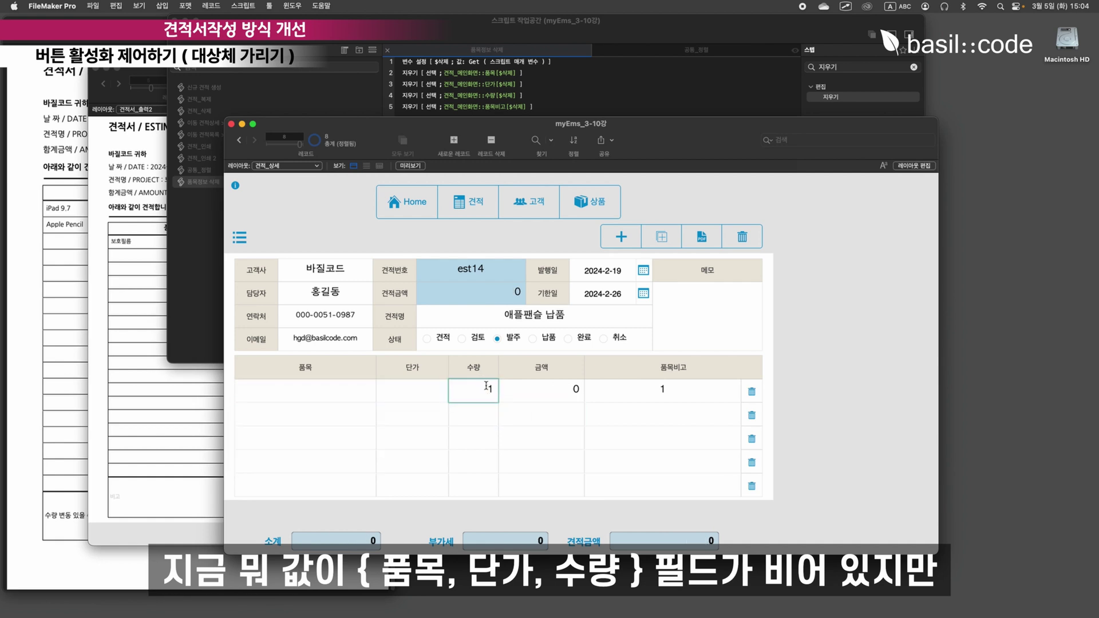
key("BackSpace")
Commit the record and clear the first row's 품목비고 with that row's trash button
left_click(636, 435)
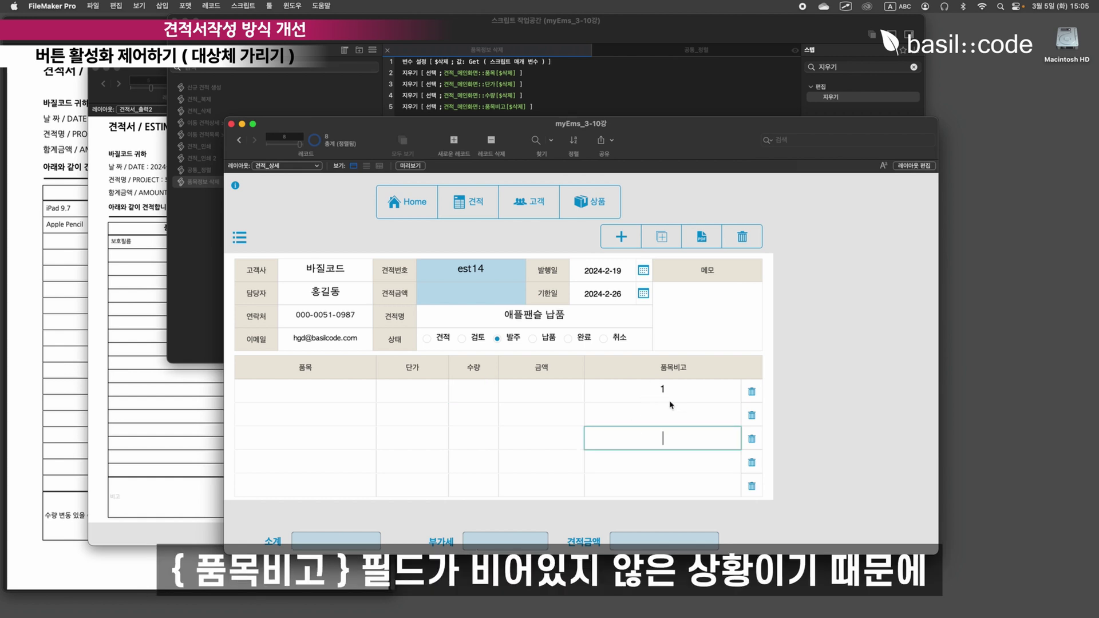
left_click(815, 400)
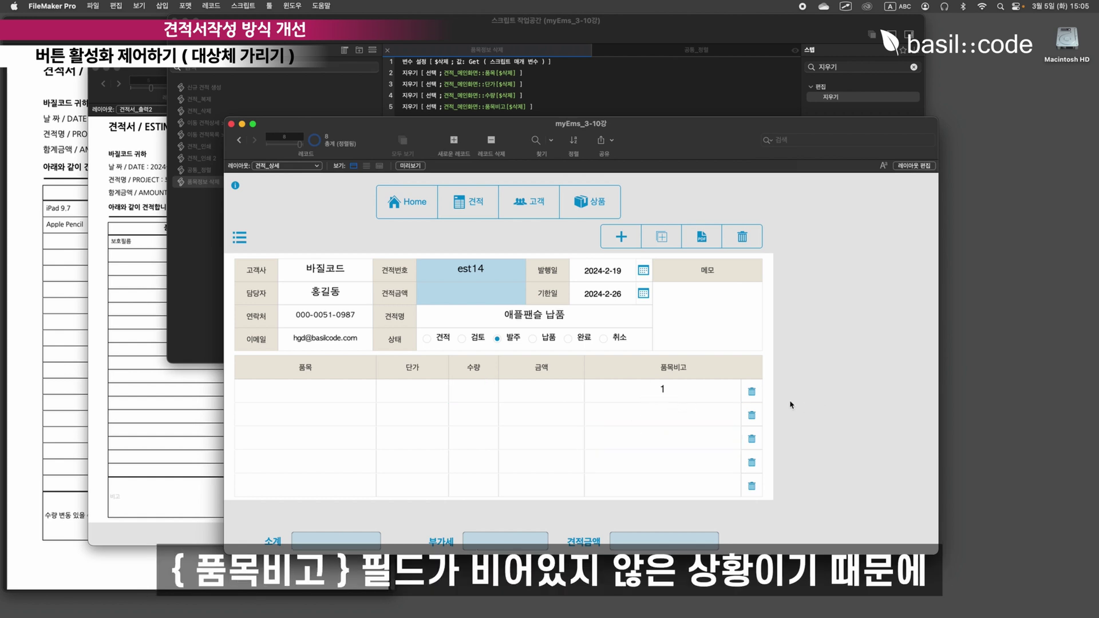
left_click(753, 393)
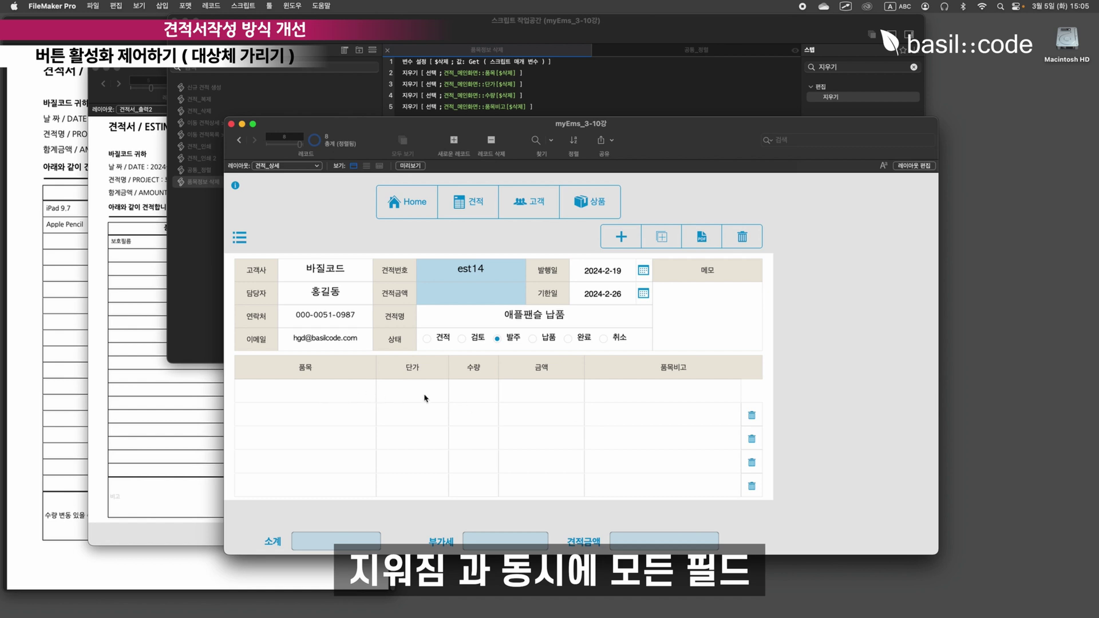
Check the first row's 품목, 단가, 수량 and 품목비고 fields one by one against the button's hide condition
left_click(309, 392)
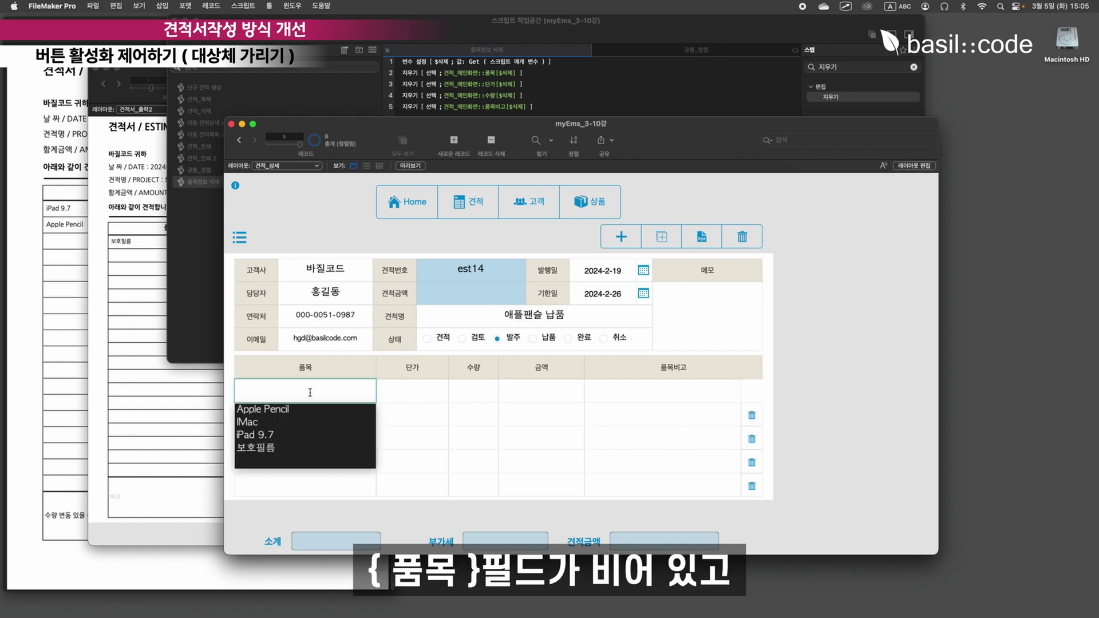
left_click(399, 394)
left_click(460, 395)
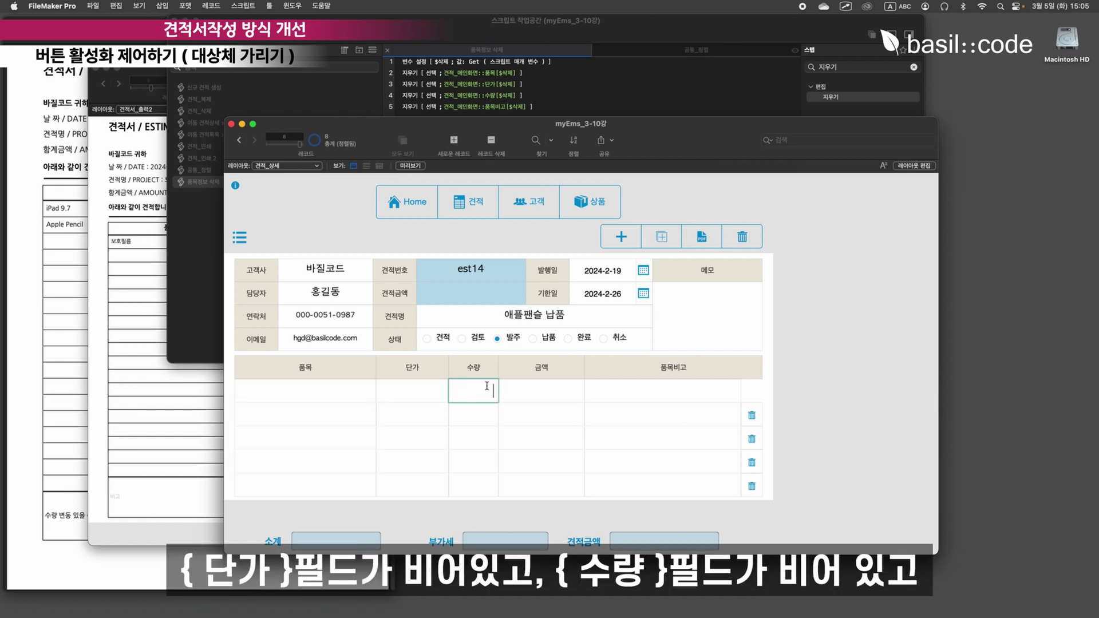
left_click(643, 391)
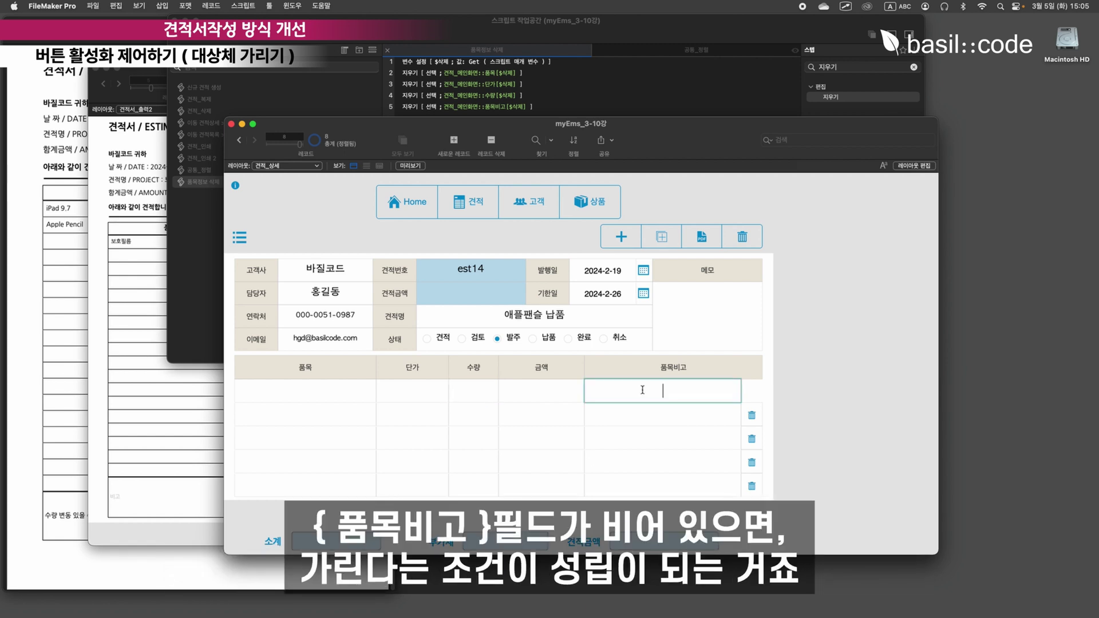
left_click(785, 397)
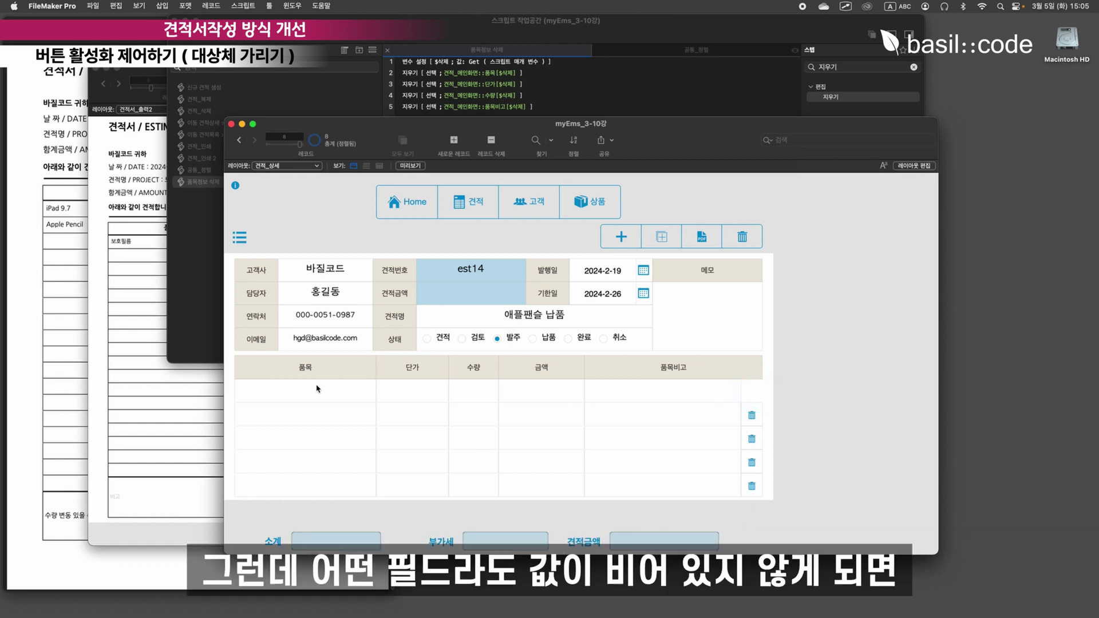
Test the first row's trash button by choosing Apple Pencil as its 품목 and clearing the row with the button
left_click(330, 397)
left_click(298, 413)
left_click(813, 404)
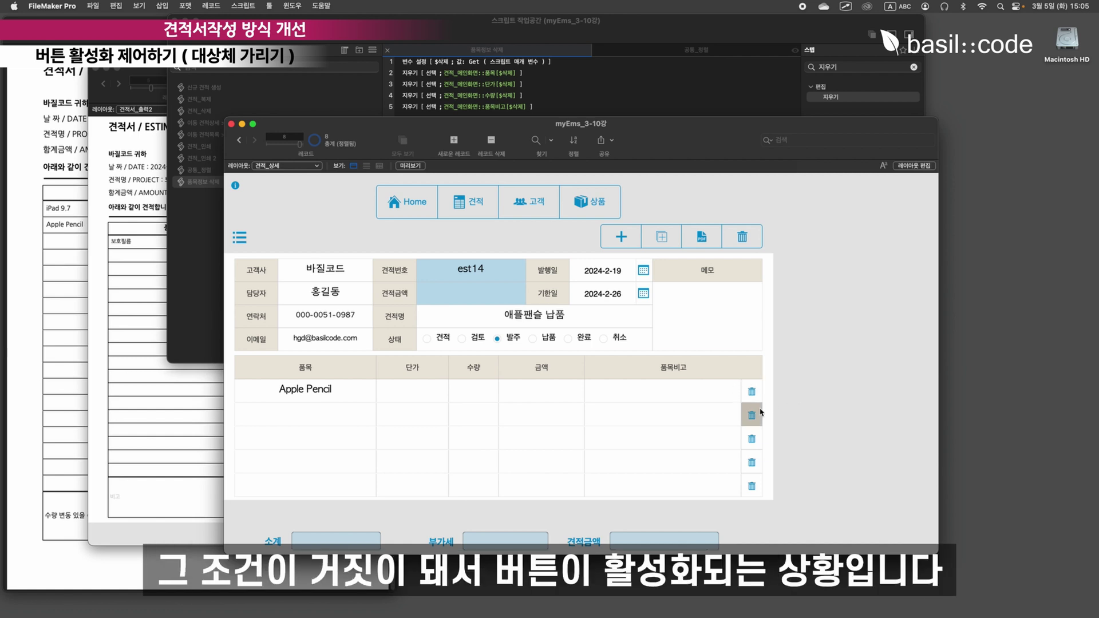
left_click(752, 392)
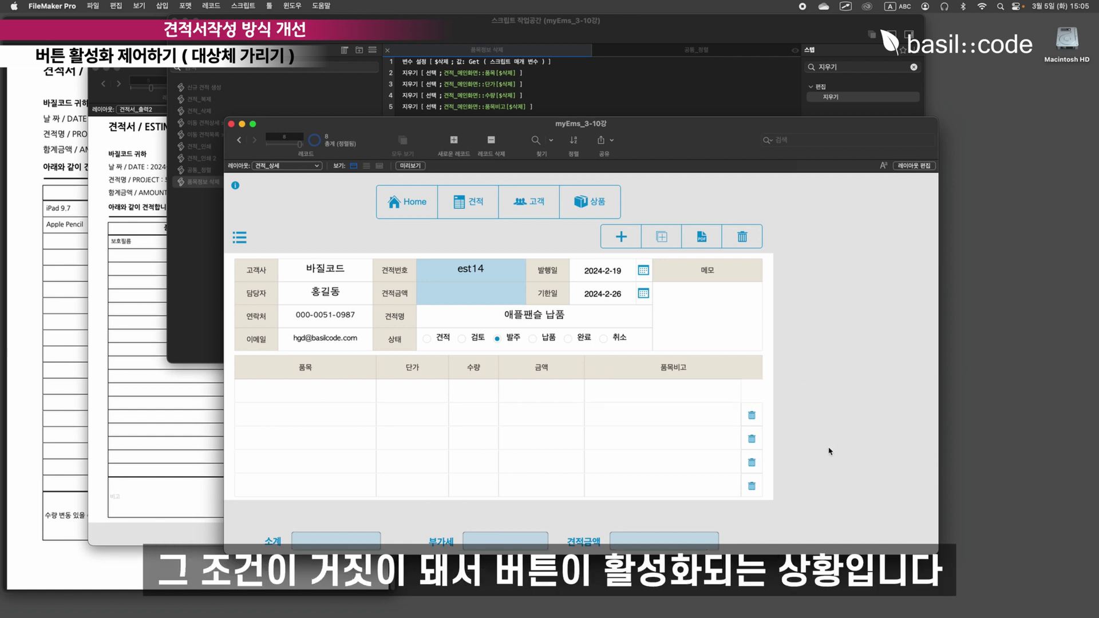
Choose Apple Pencil as the second row's 품목 and commit the record
left_click(316, 423)
left_click(302, 434)
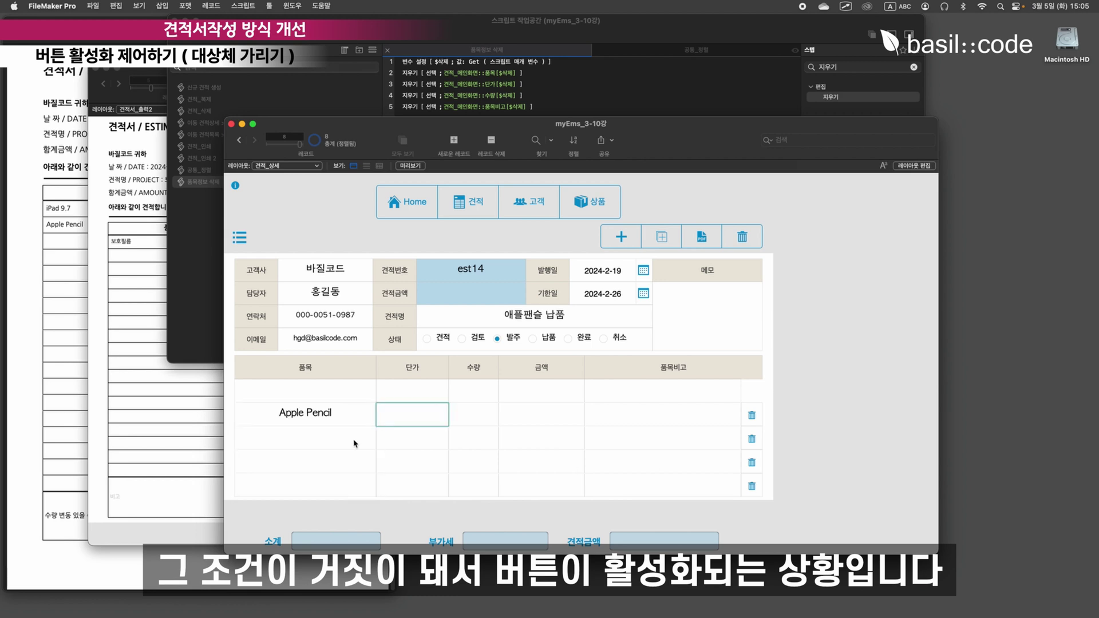
left_click(821, 432)
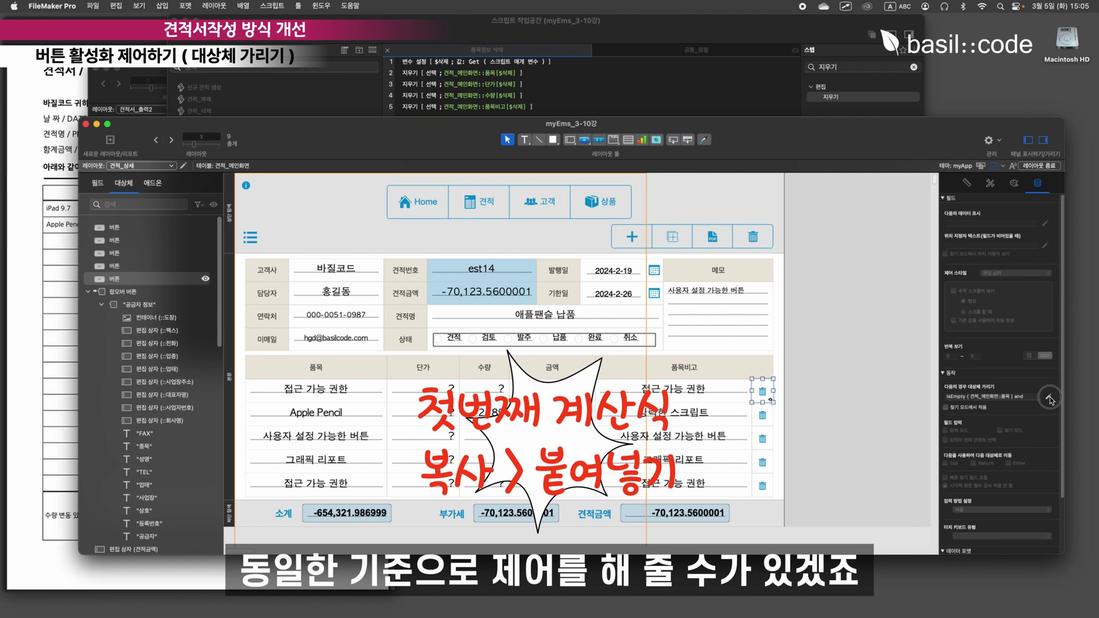
In the layout, copy the first row's trash button hide condition into the hide condition of the second row's trash button
left_click(1048, 397)
left_click(947, 305)
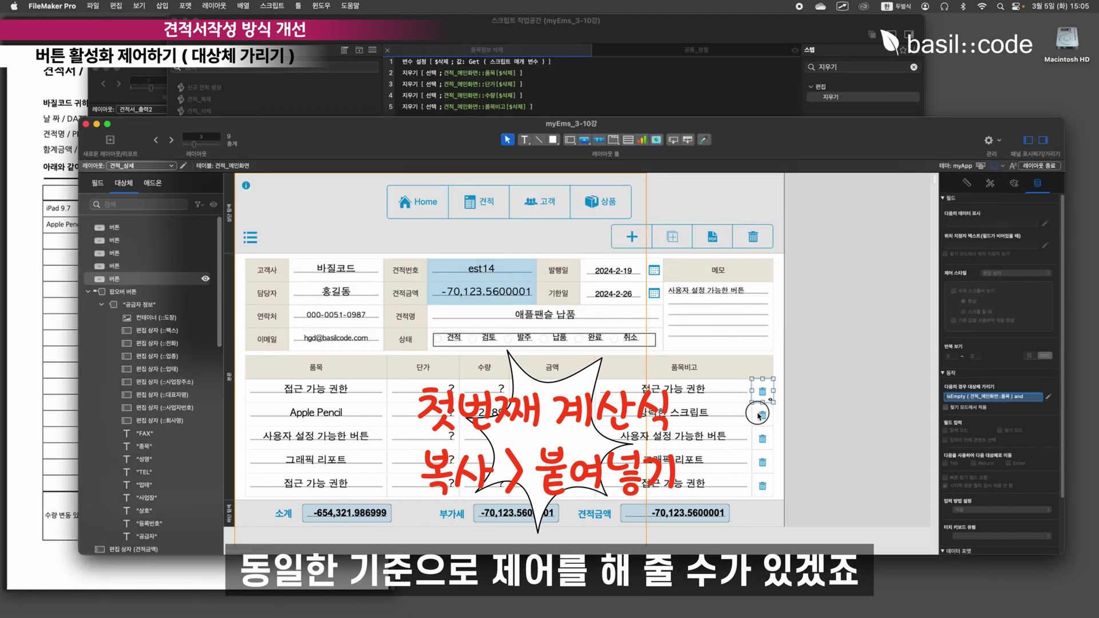
left_click(759, 415)
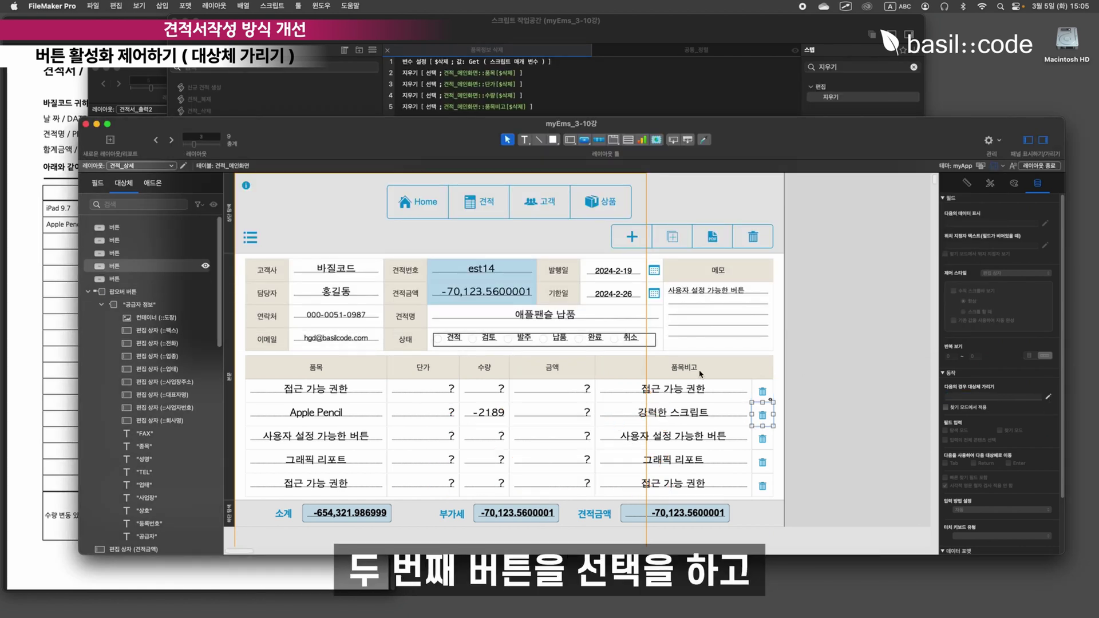
left_click(1049, 397)
type("IsEmpty ( 견적_메인화면::품목 ) and IsEmpty ( 견적_메인화면::단가 ) and IsEmpty ( 견적_메인화면::수량 ) and IsEmpty ( 견적_메인화면::품목비고 )")
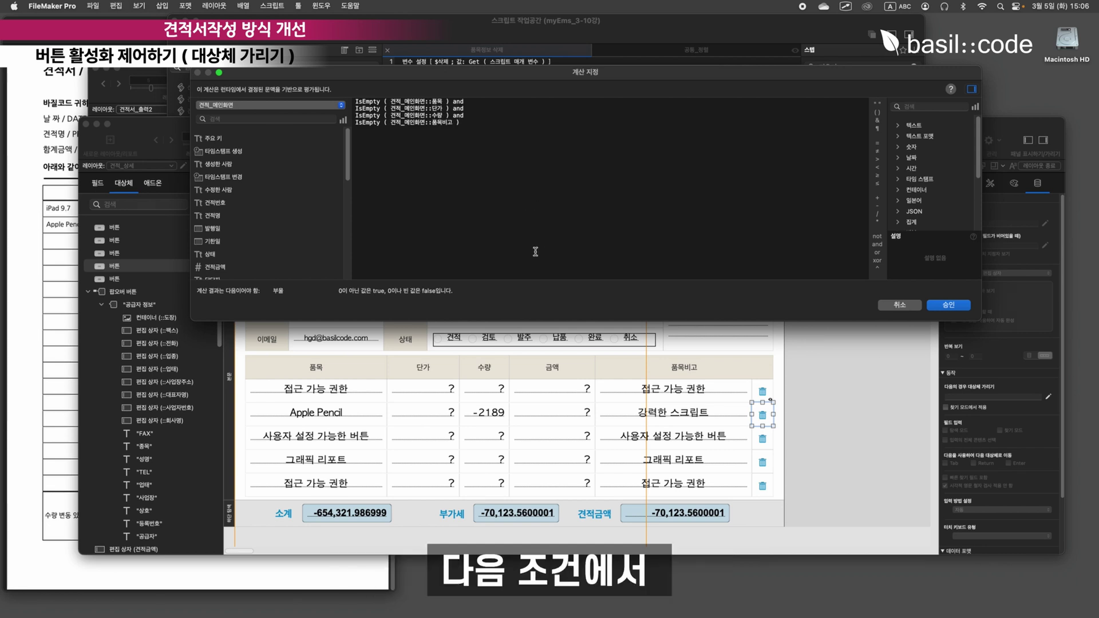
Add the repetition number [2] to 품목, 단가, 수량 and 품목비고 in the second row's hide condition
left_click(443, 101)
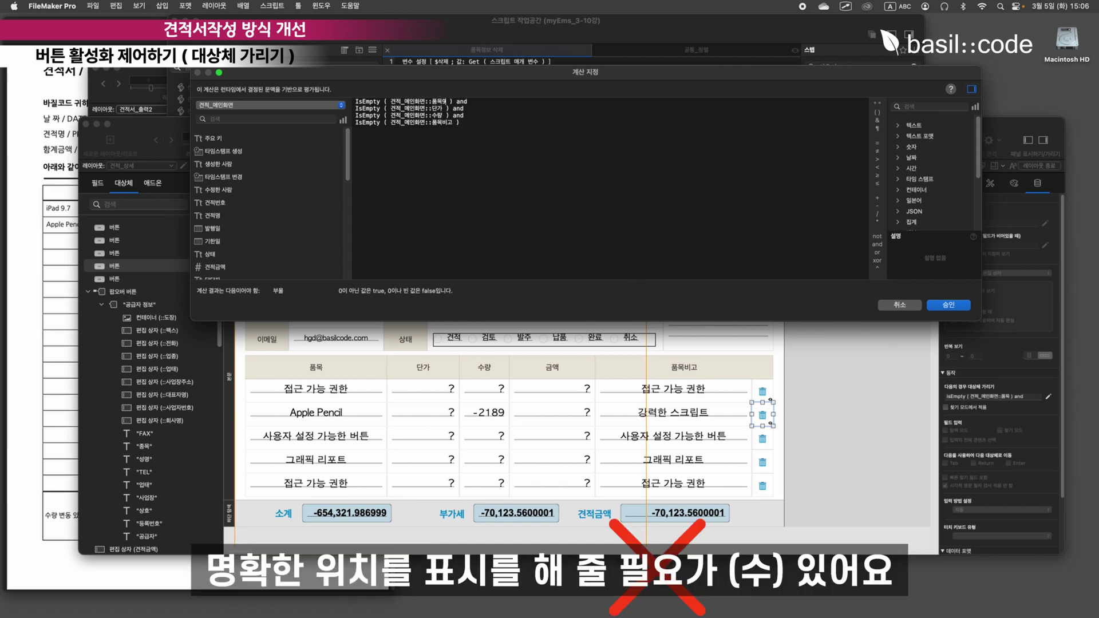
type("[20")
key("BackSpace")
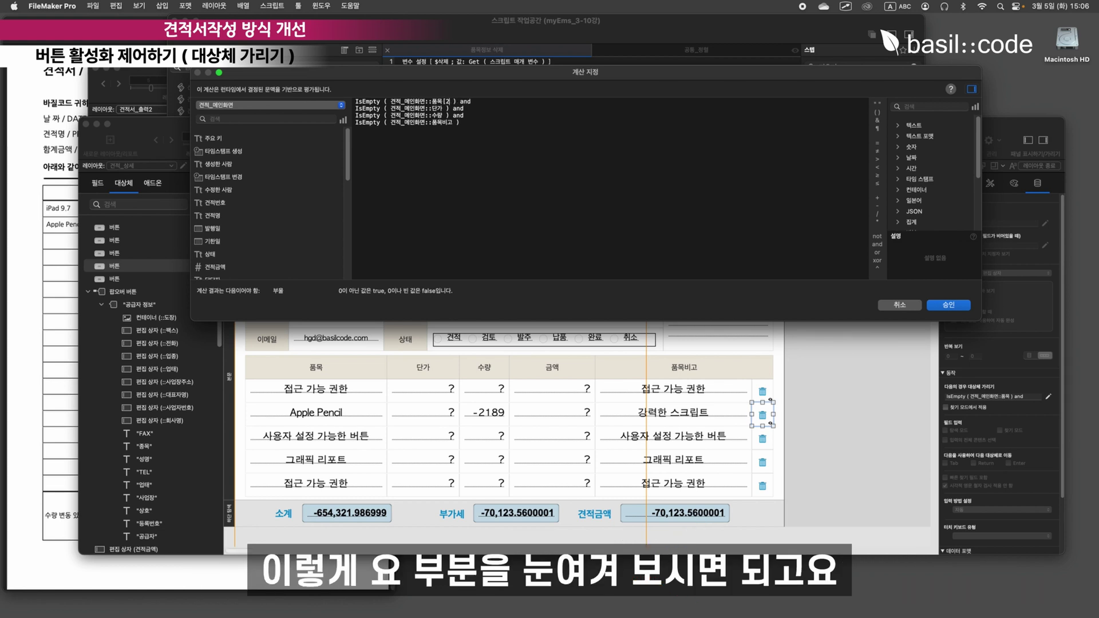
type("]")
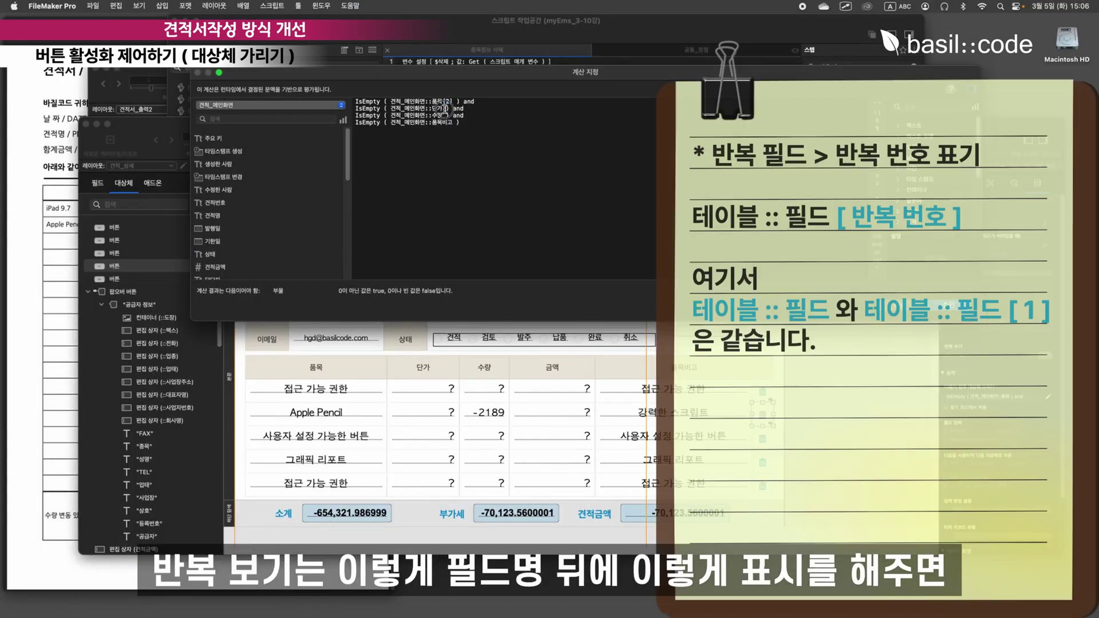
left_click(445, 110)
type("[2]")
left_click(447, 115)
type("[2]")
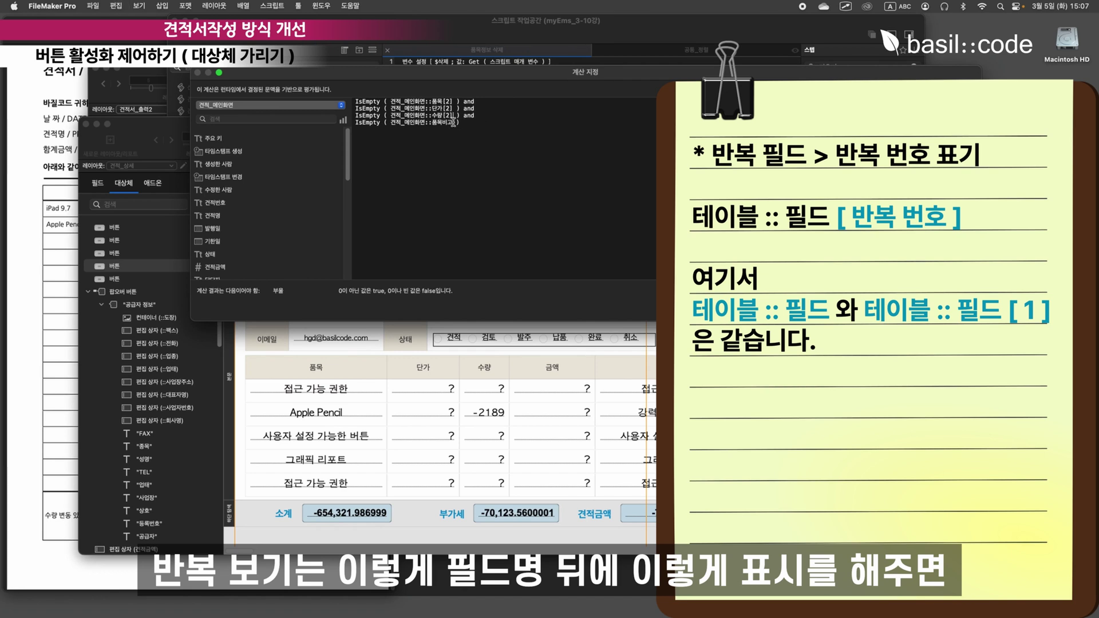
left_click(452, 122)
type("[2]")
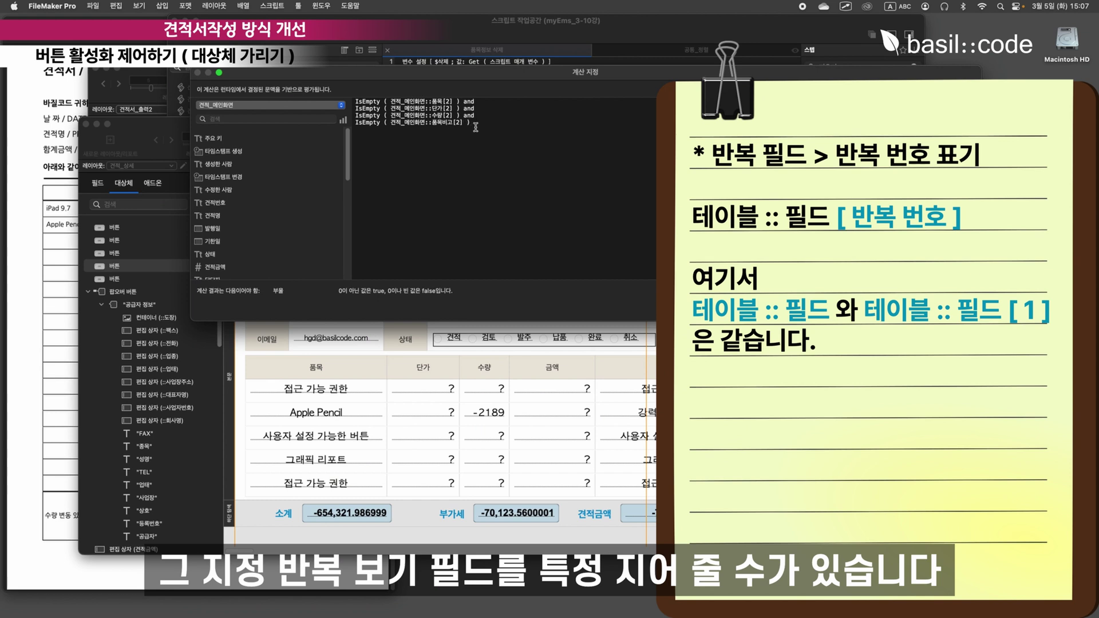
Copy the whole second-row condition, accept it, and leave layout editing with the changes saved
key("super+a")
key("super+c")
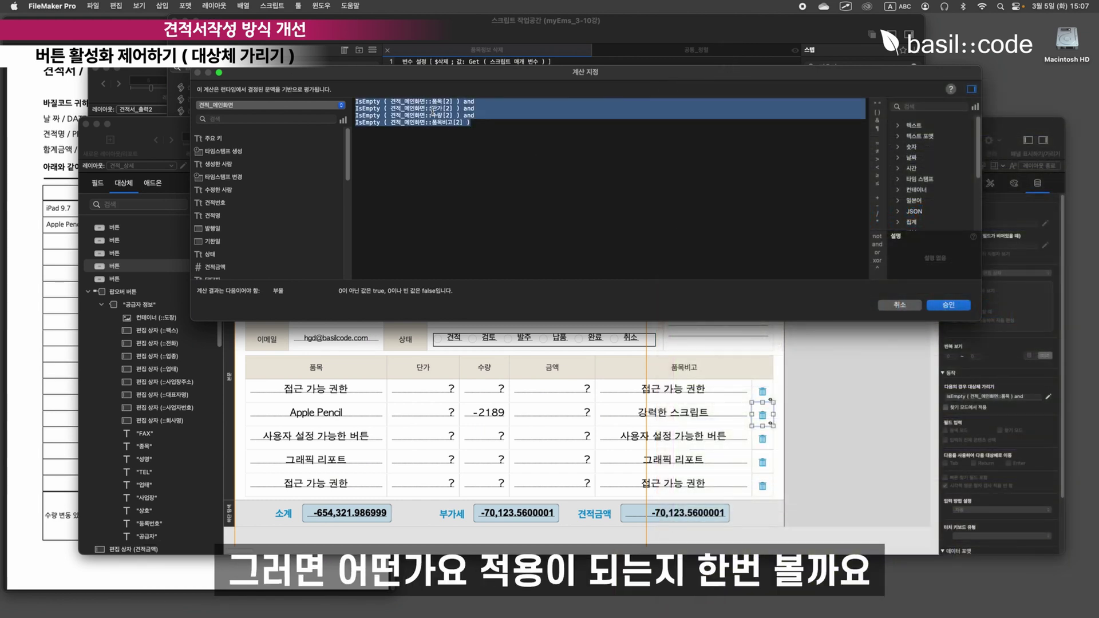
left_click(953, 306)
left_click(1042, 166)
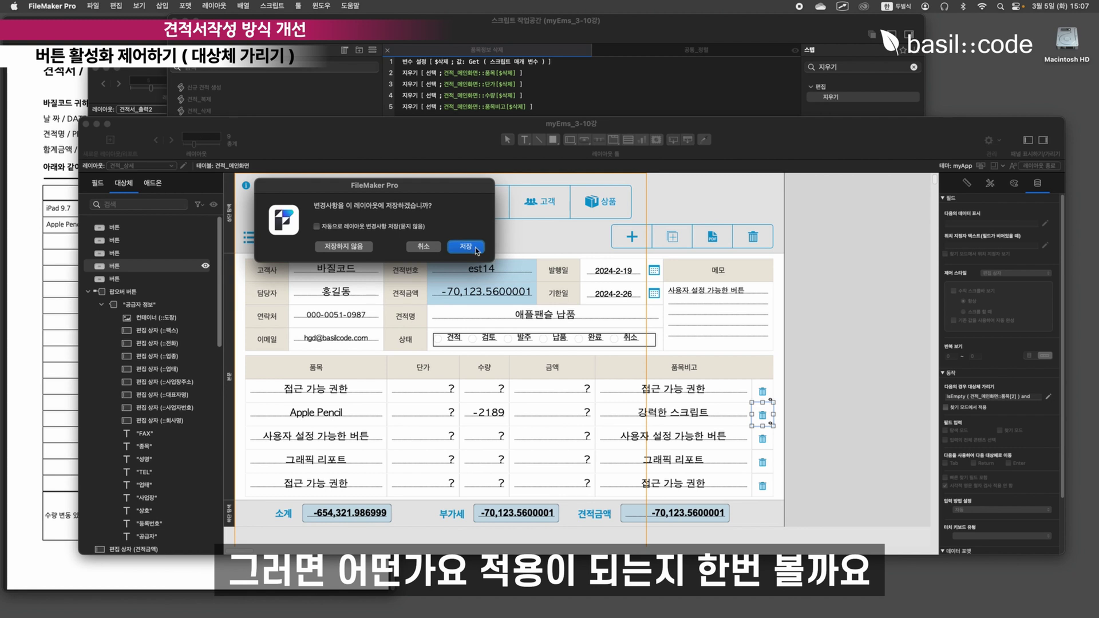
left_click(475, 247)
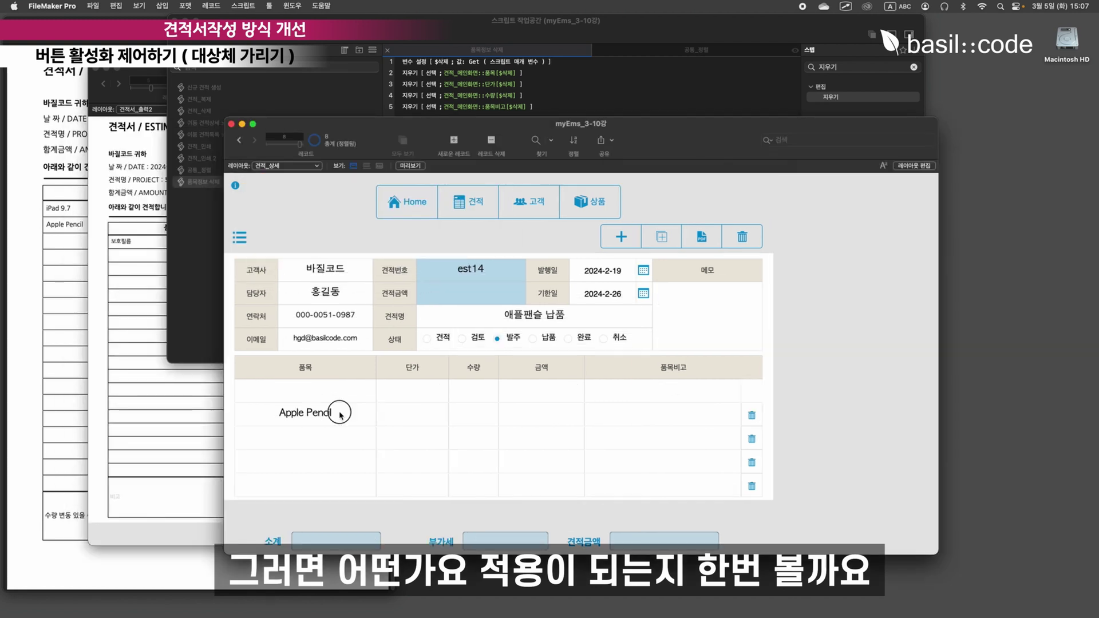
Clear the second row's 품목, enter 1,000 as its 단가 and commit the record
left_click(816, 437)
left_click(426, 412)
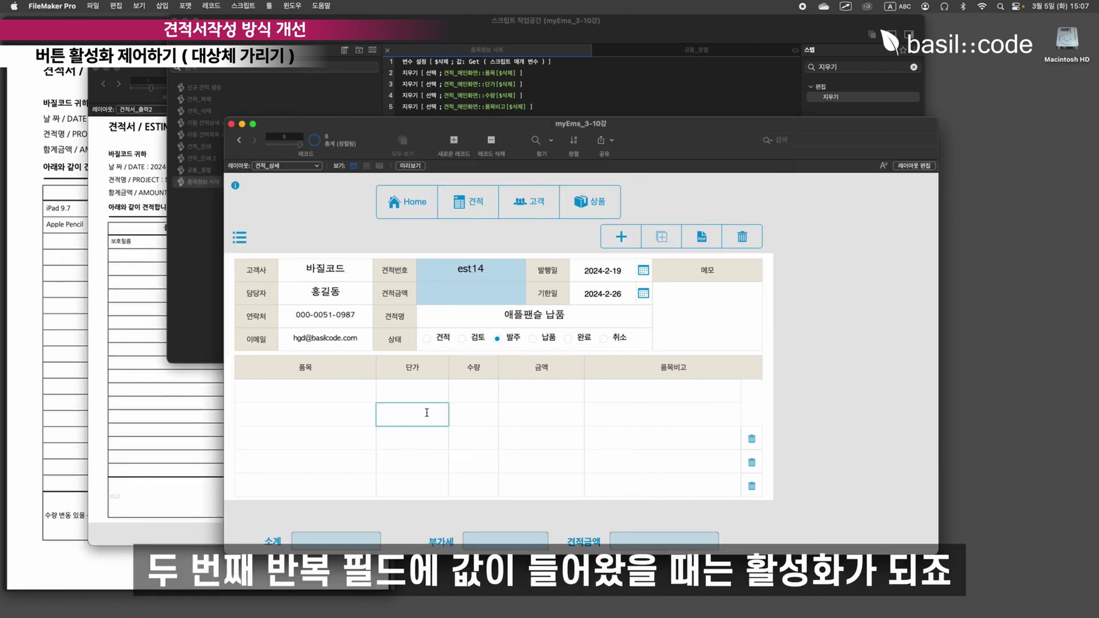
type("1,000")
left_click(886, 455)
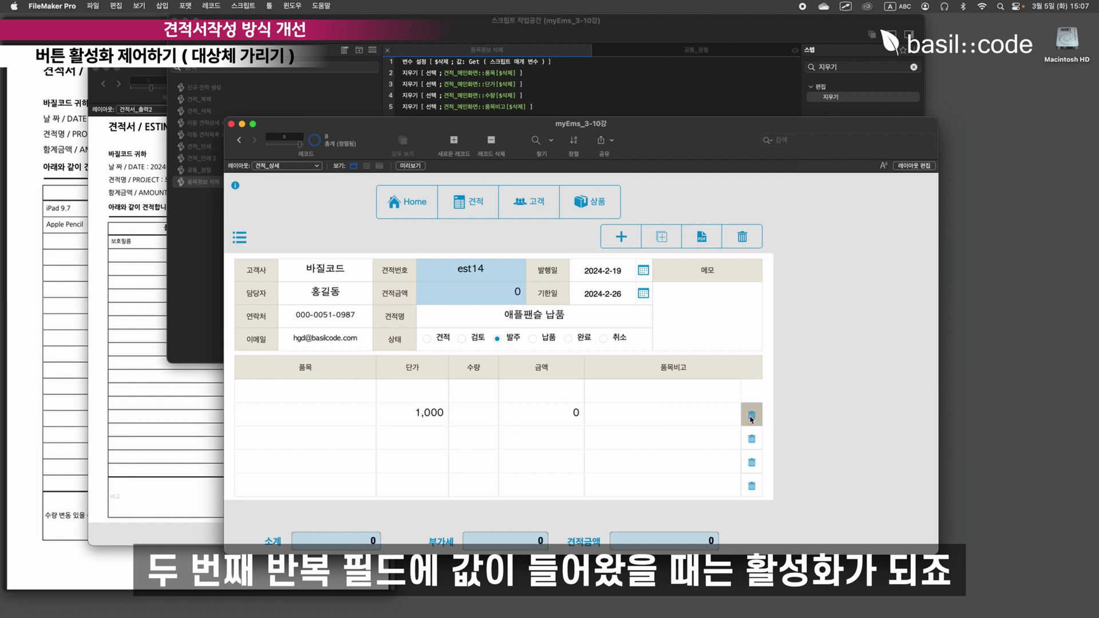
Choose Apple Pencil as the first row's 품목 and commit the record
left_click(347, 395)
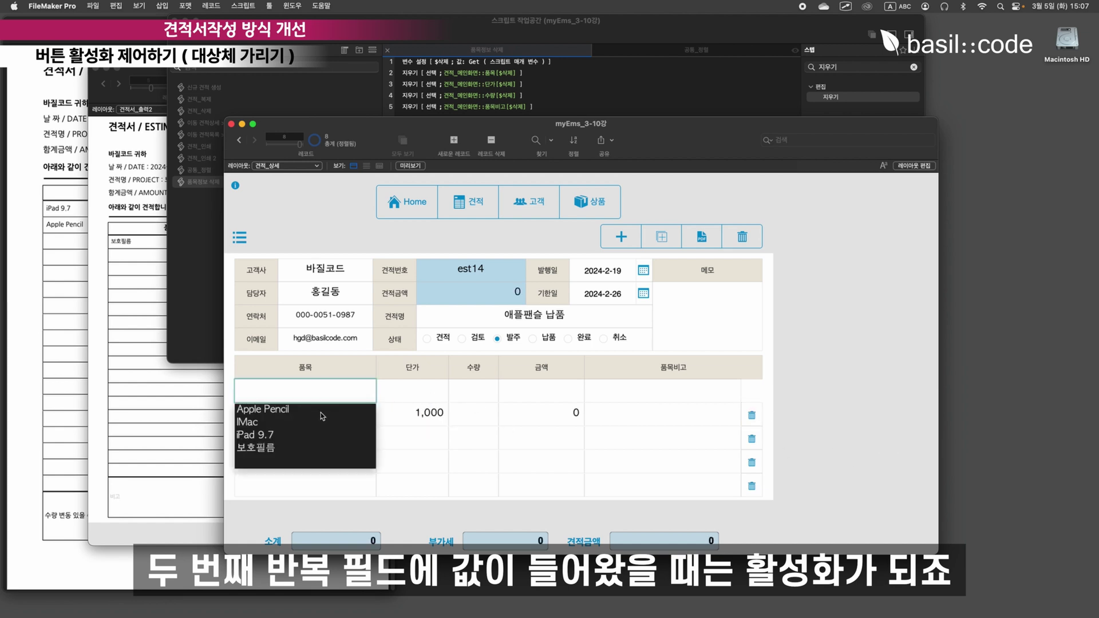
left_click(323, 416)
left_click(830, 420)
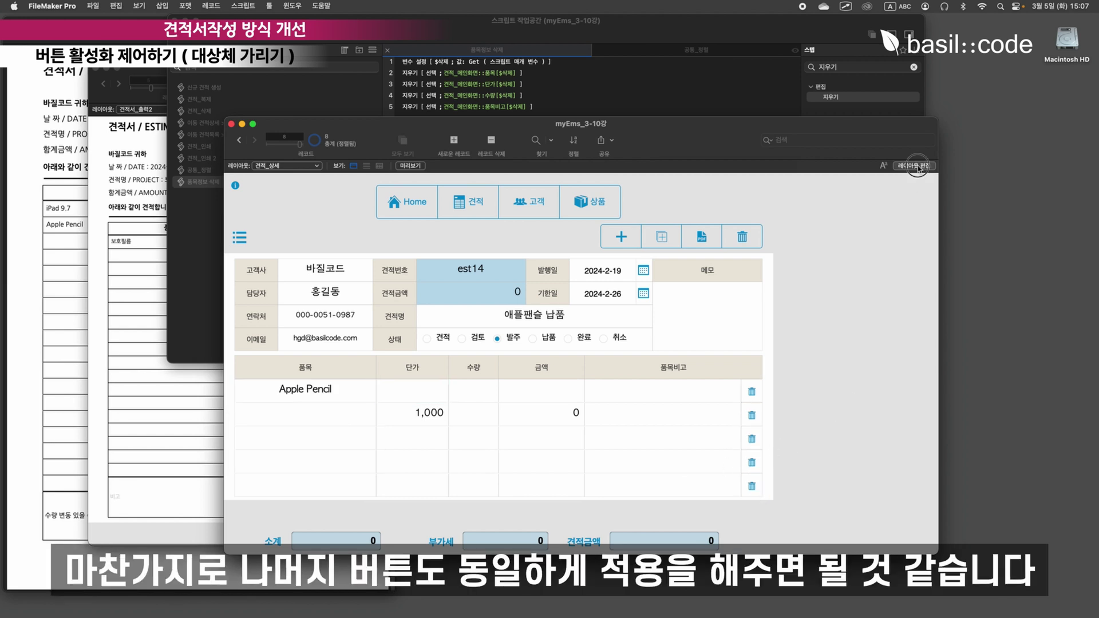
In the layout, give the third row's trash button the copied hide condition with repetition number [3] on all four fields
key("super+l")
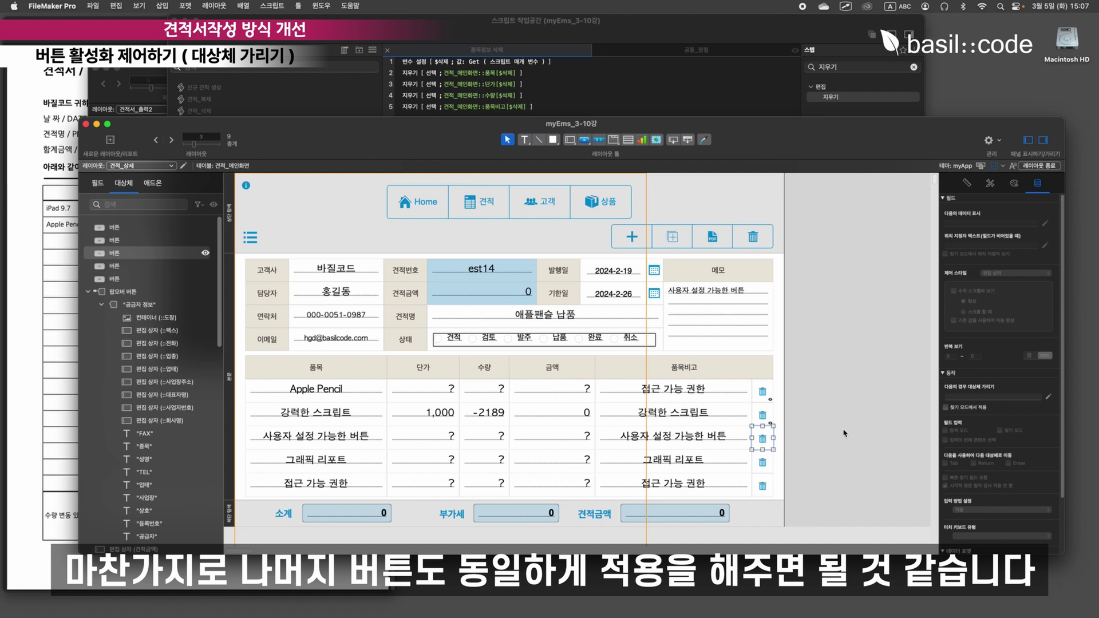
left_click(1048, 396)
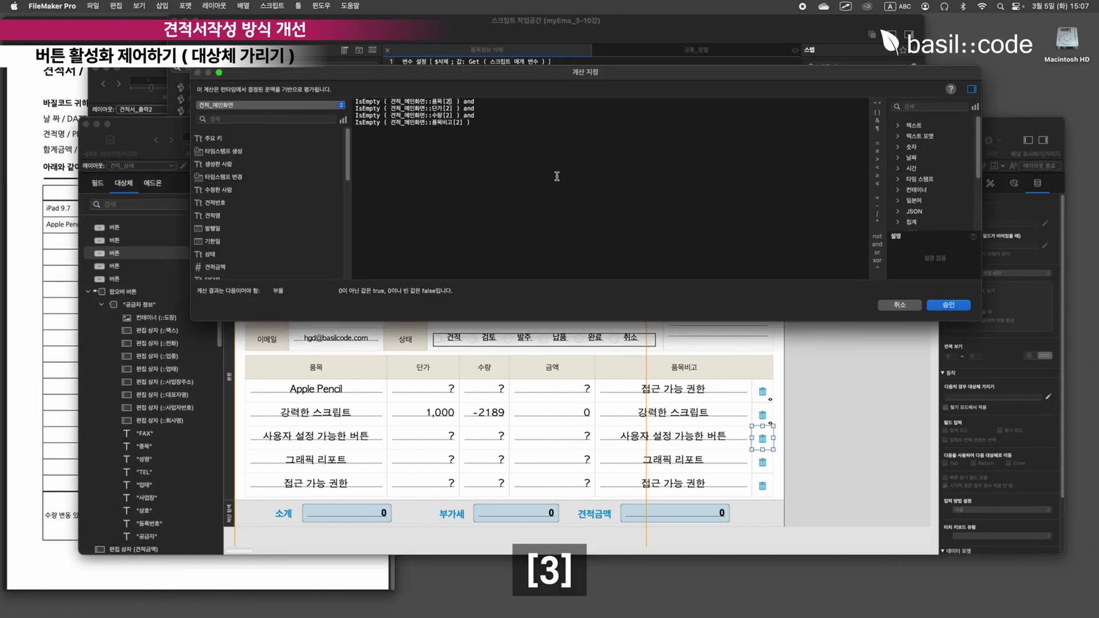
key("BackSpace")
type("3")
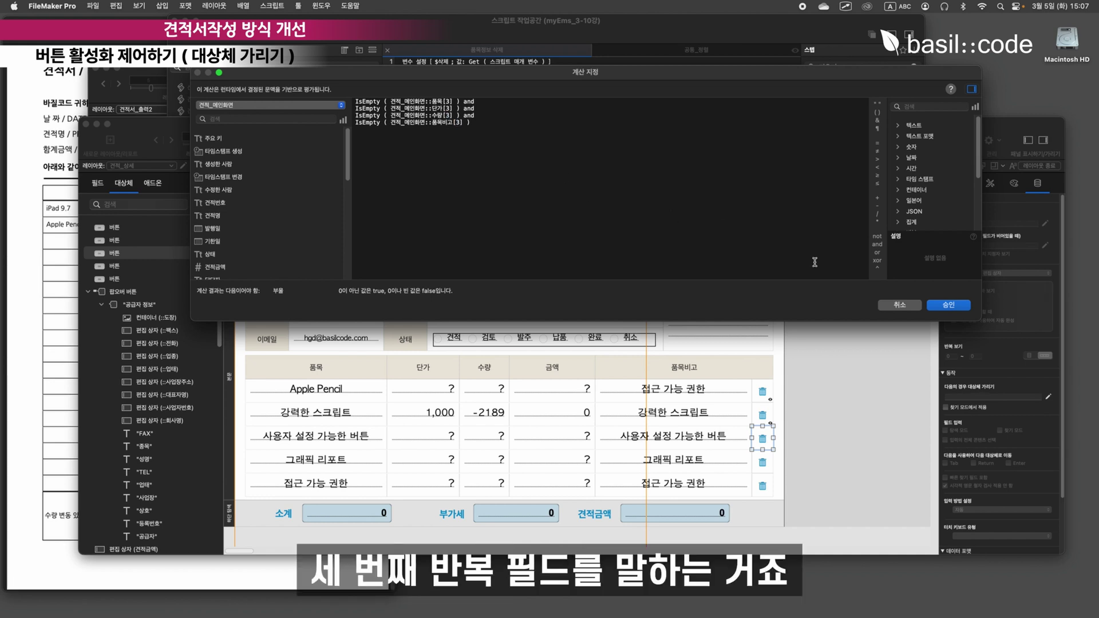
left_click(949, 305)
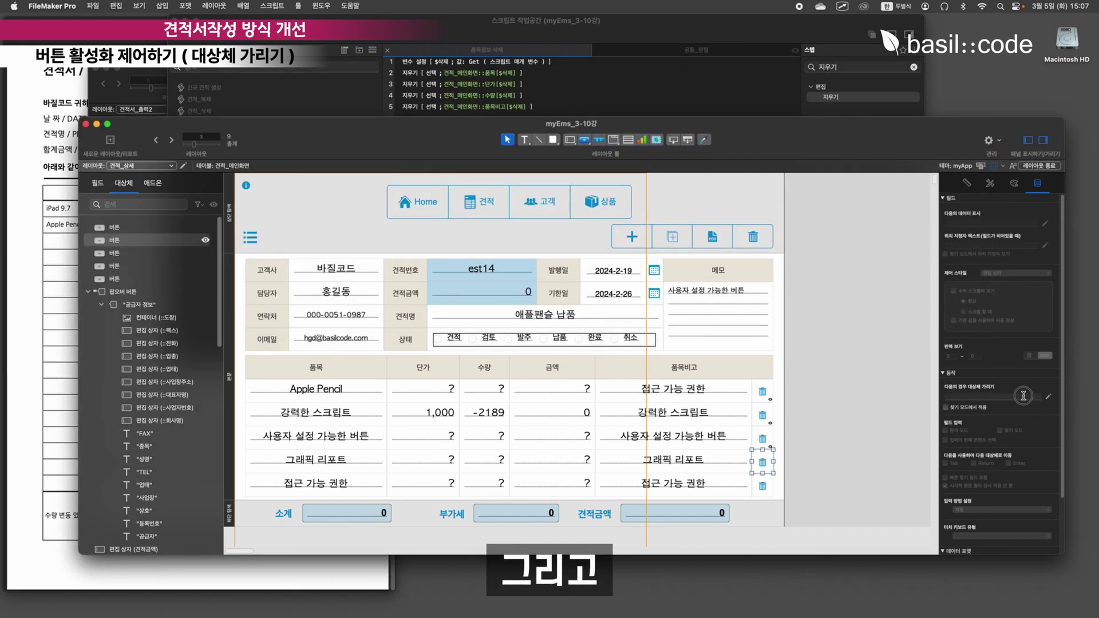
Give the fourth and fifth rows' trash buttons the same hide condition, using repetition numbers [4] and [5] respectively
left_click(1048, 396)
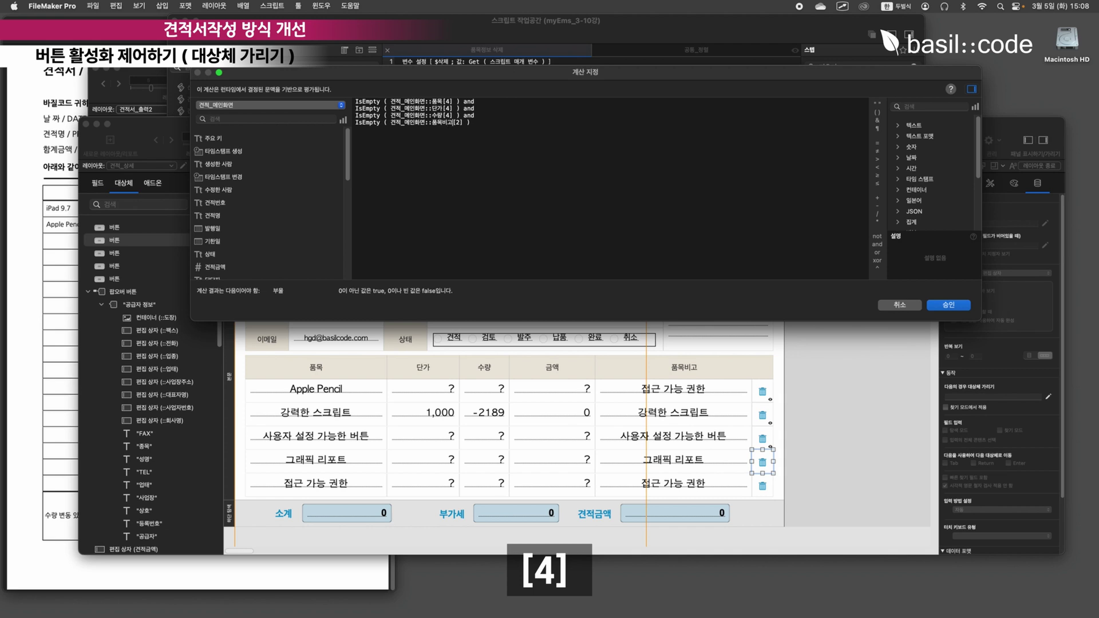
left_click(948, 305)
left_click(764, 487)
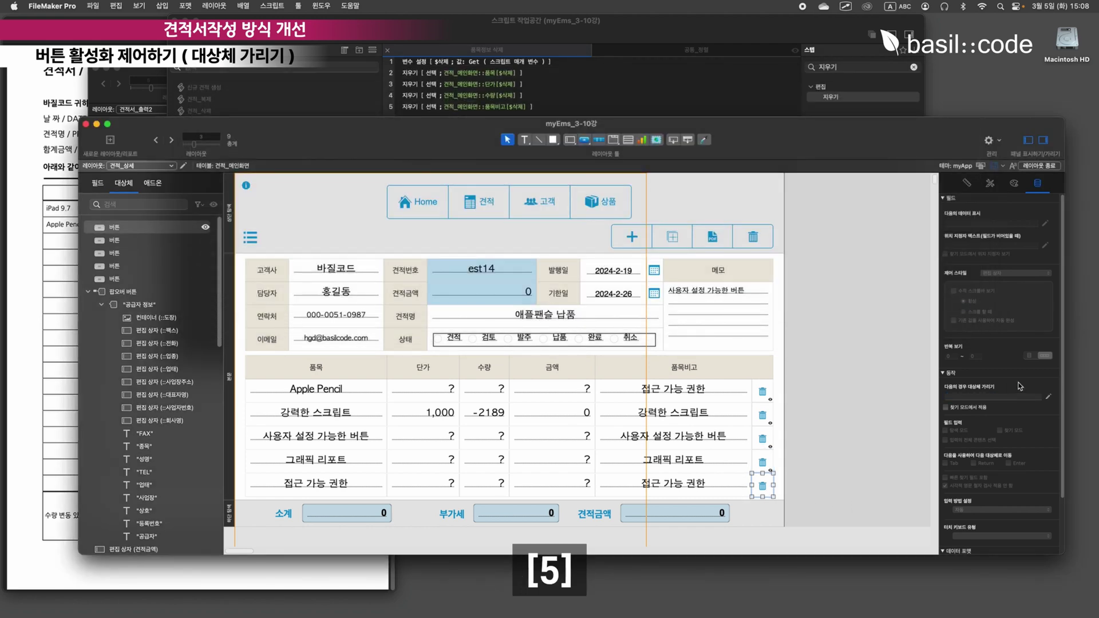
left_click(1048, 396)
key("super+v")
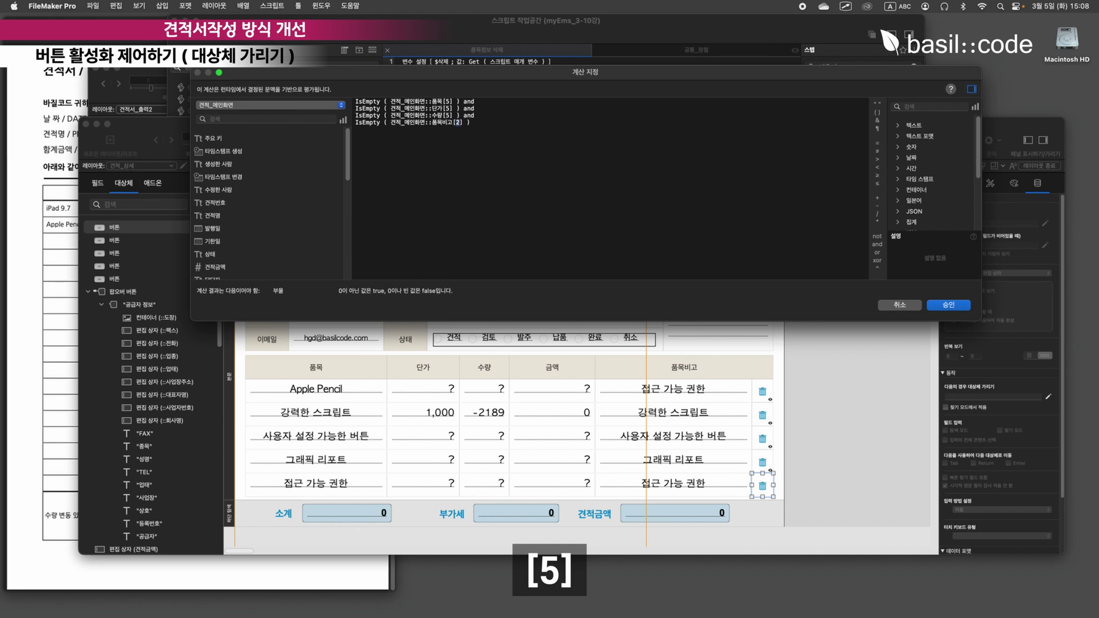
left_click(950, 305)
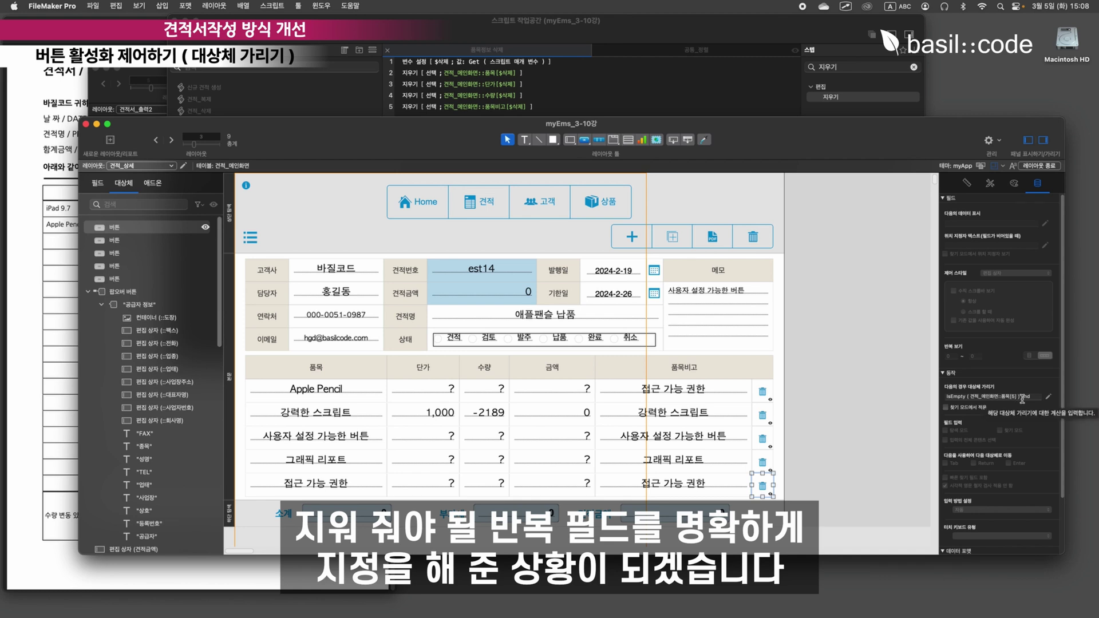
Leave layout editing with the changes saved and shift the record window slightly
key("super+b")
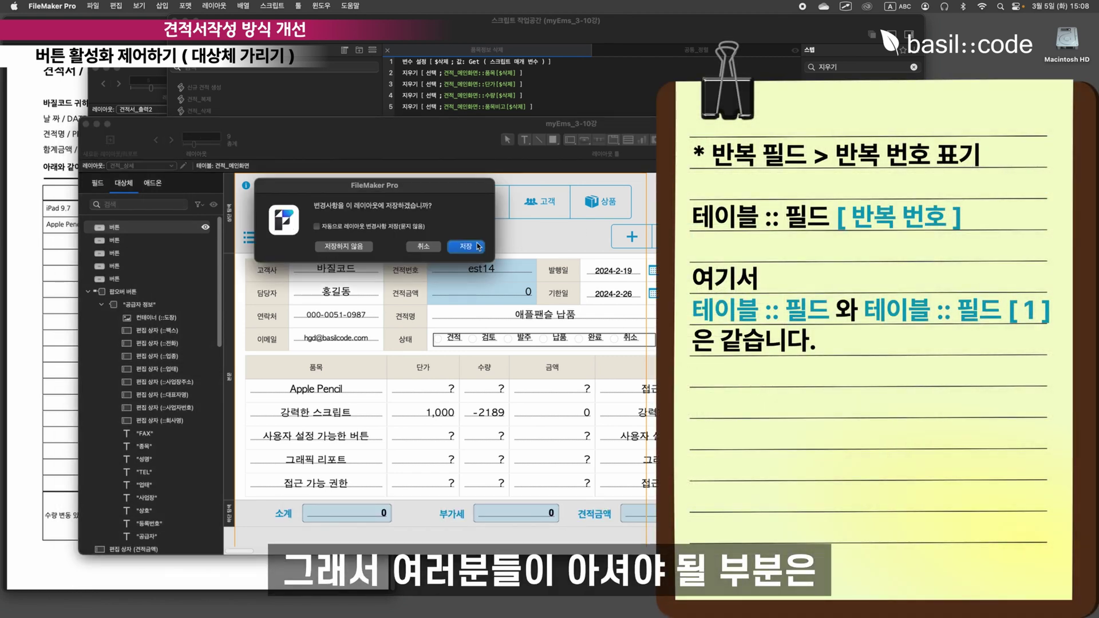
left_click(464, 245)
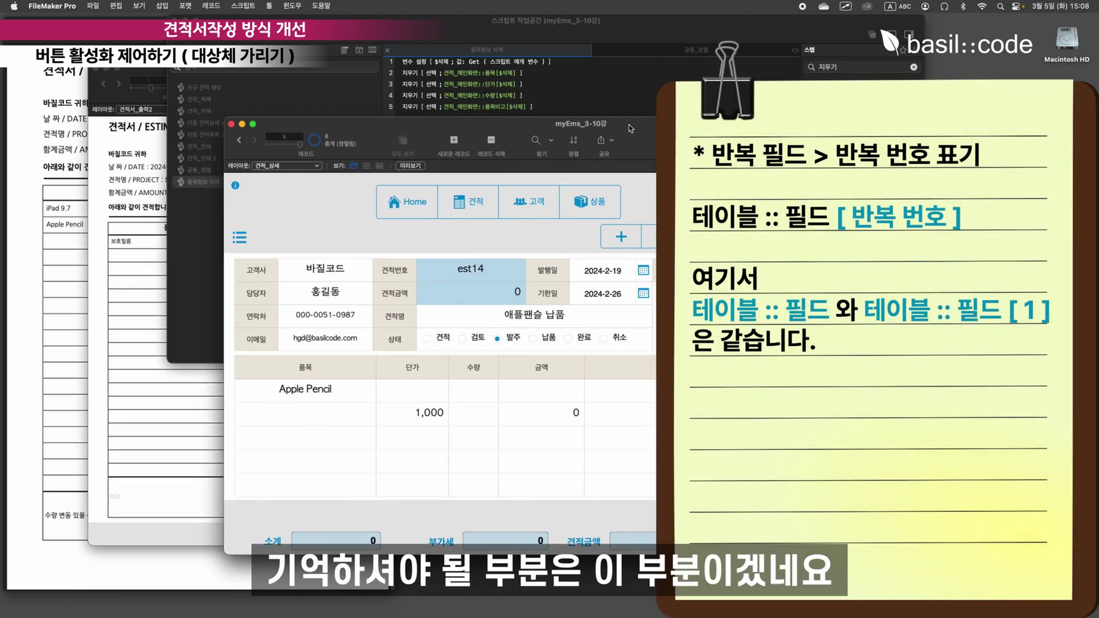
left_click_drag(630, 128, 619, 141)
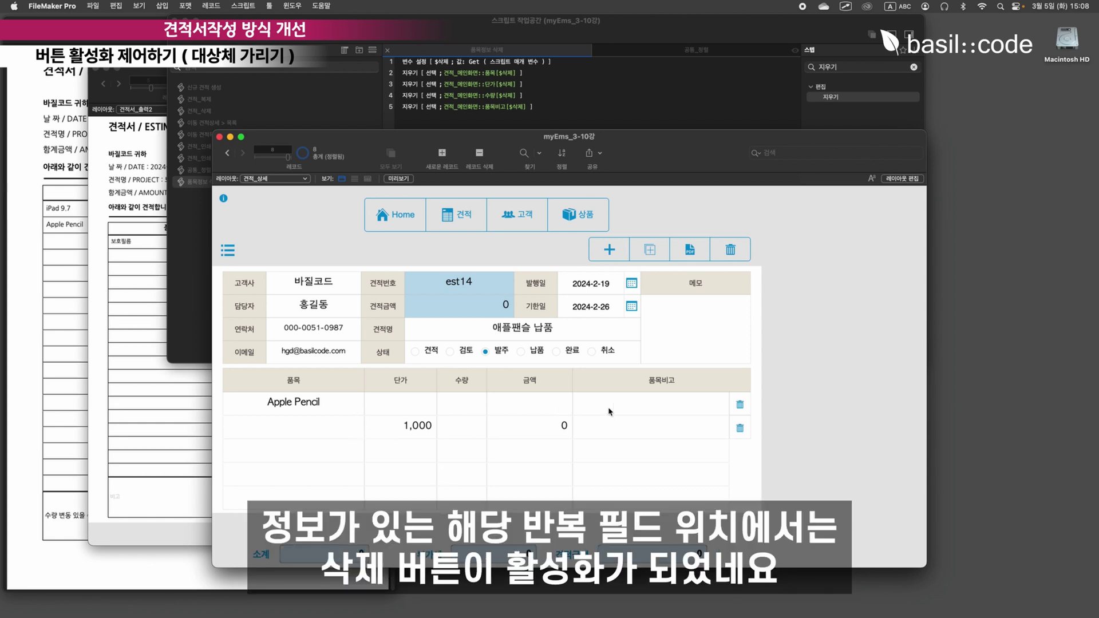
Empty the first and second item rows using their own trash buttons
left_click(740, 404)
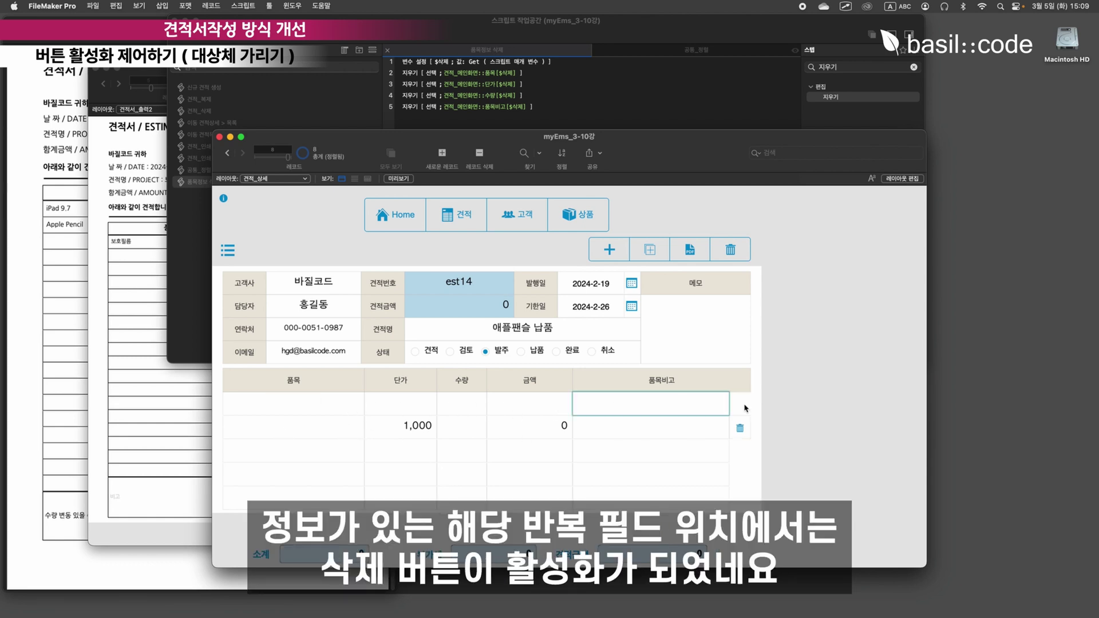
left_click(739, 428)
left_click(790, 479)
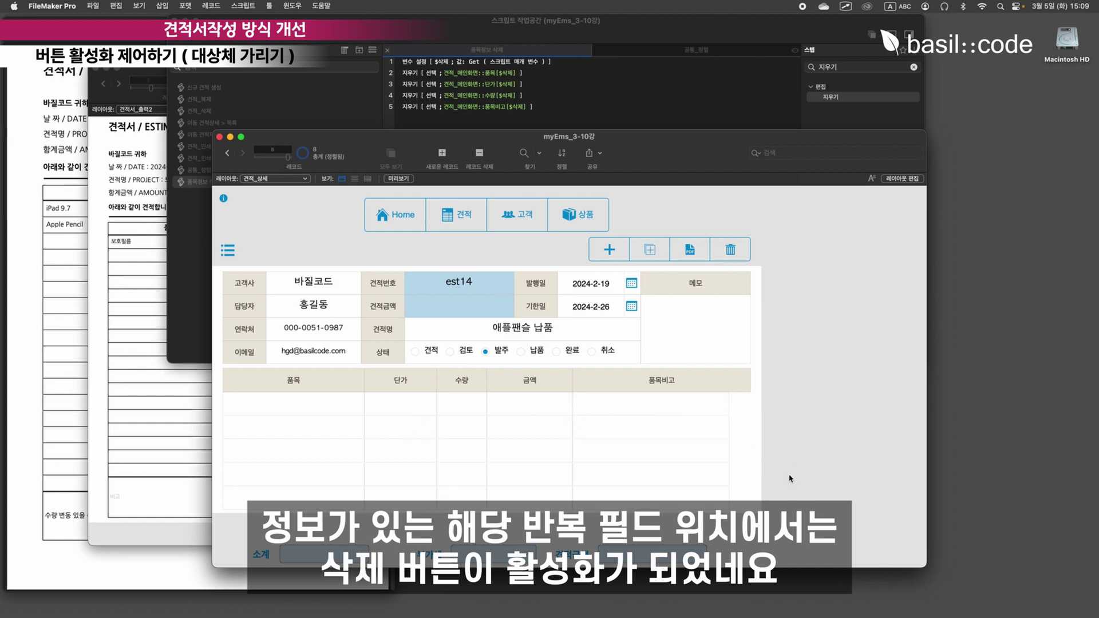
Fill the five rows' 품목 with Apple Pencil, Apple Pencil, IMac, IMac and 보호필름, and commit the record
left_click(304, 403)
left_click(311, 421)
left_click(324, 431)
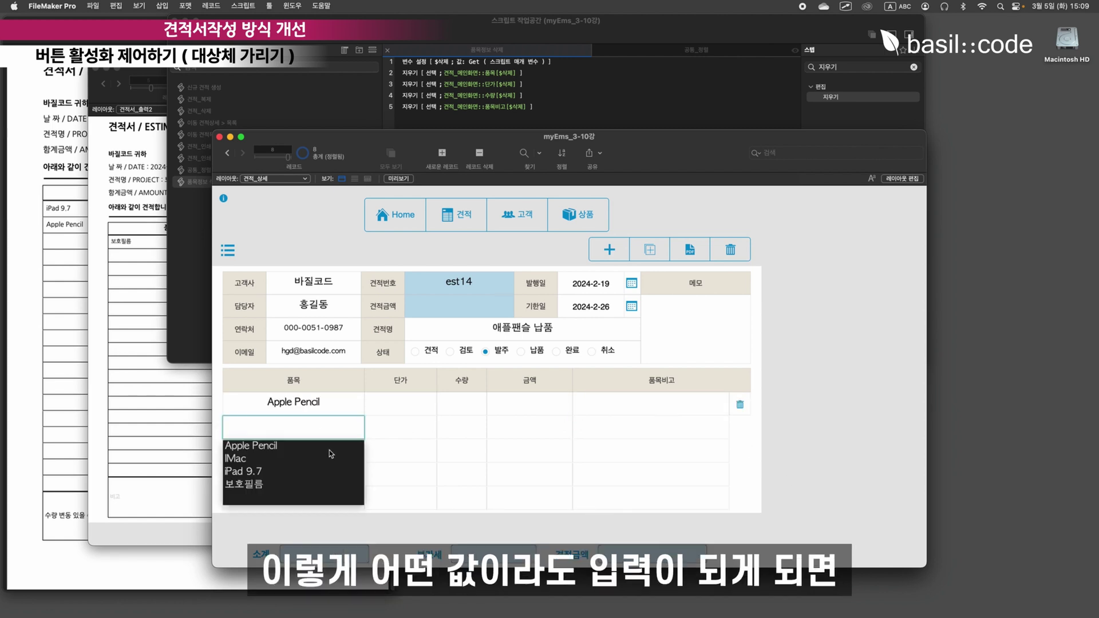
left_click(329, 446)
left_click(321, 452)
left_click(281, 484)
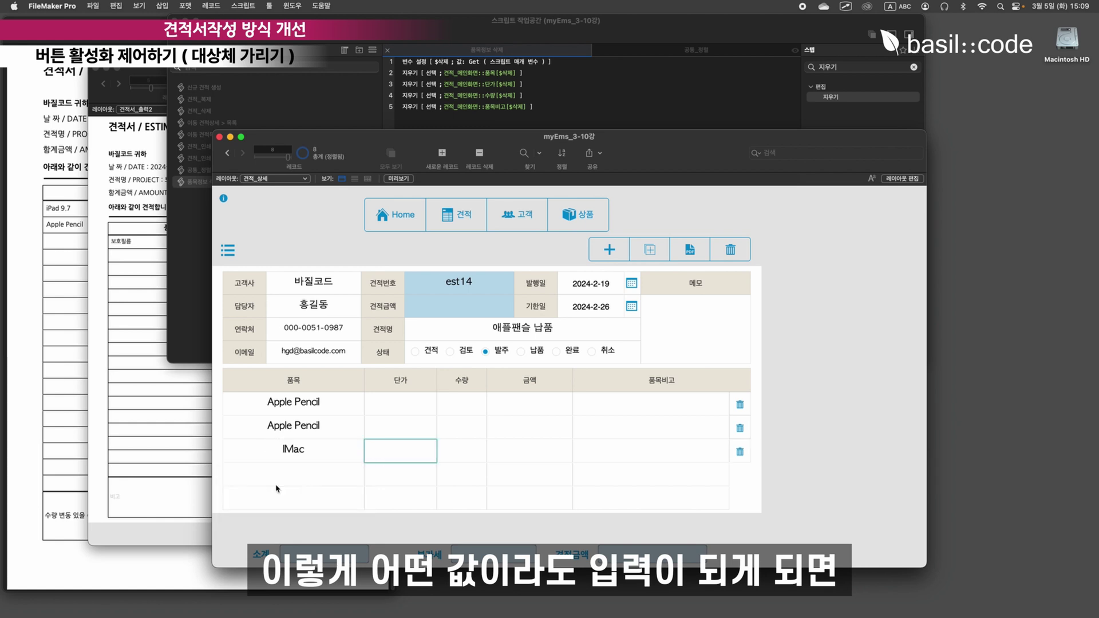
left_click(332, 479)
left_click(287, 507)
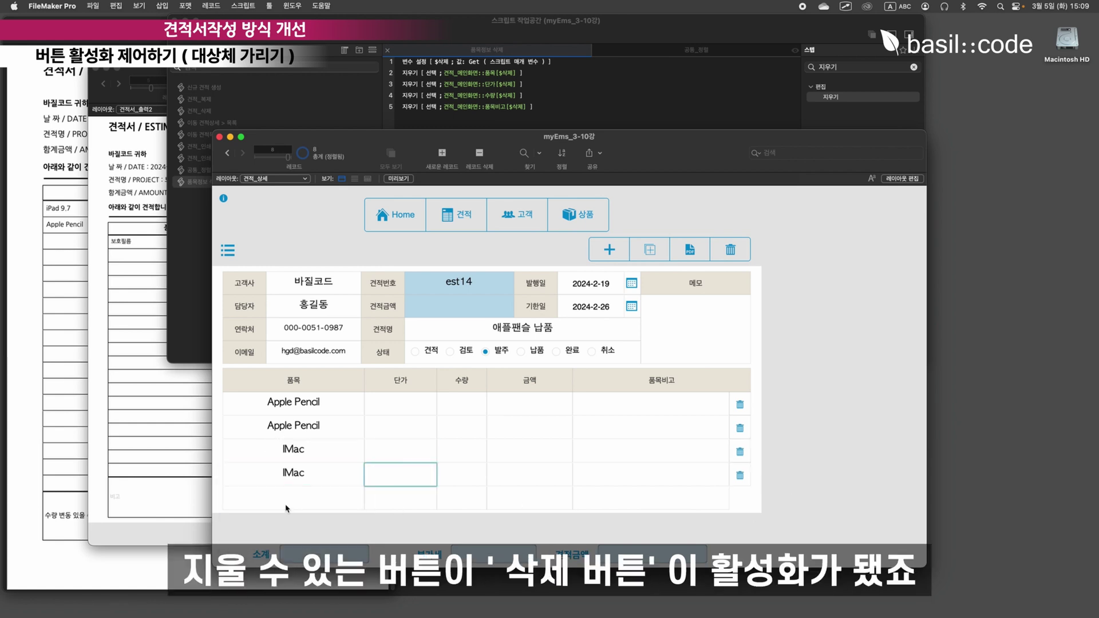
left_click(332, 506)
left_click(264, 555)
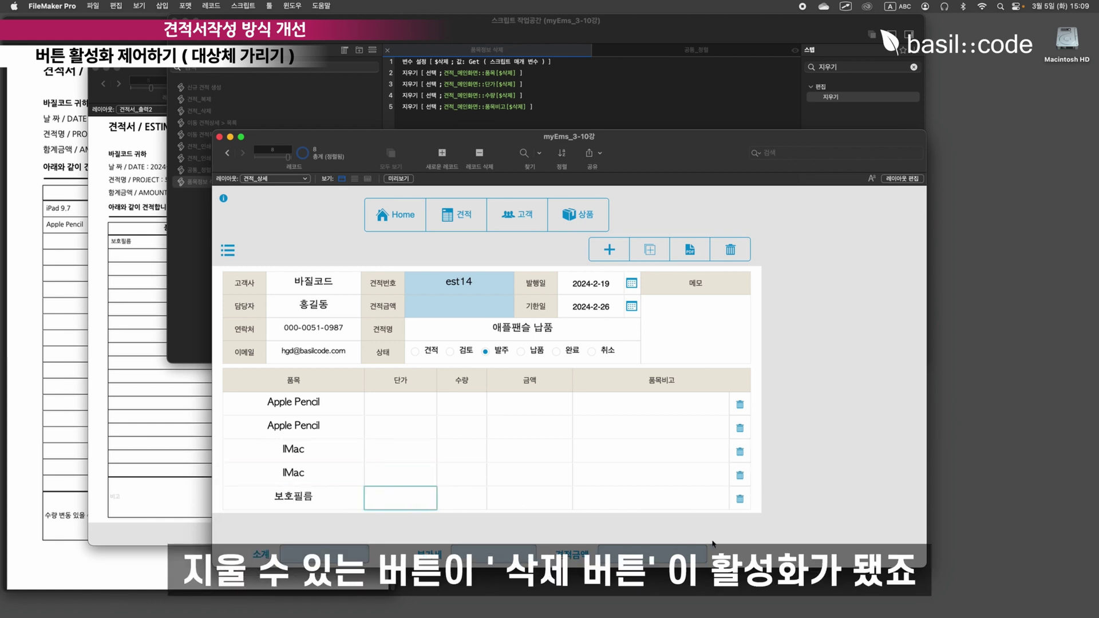
left_click(811, 493)
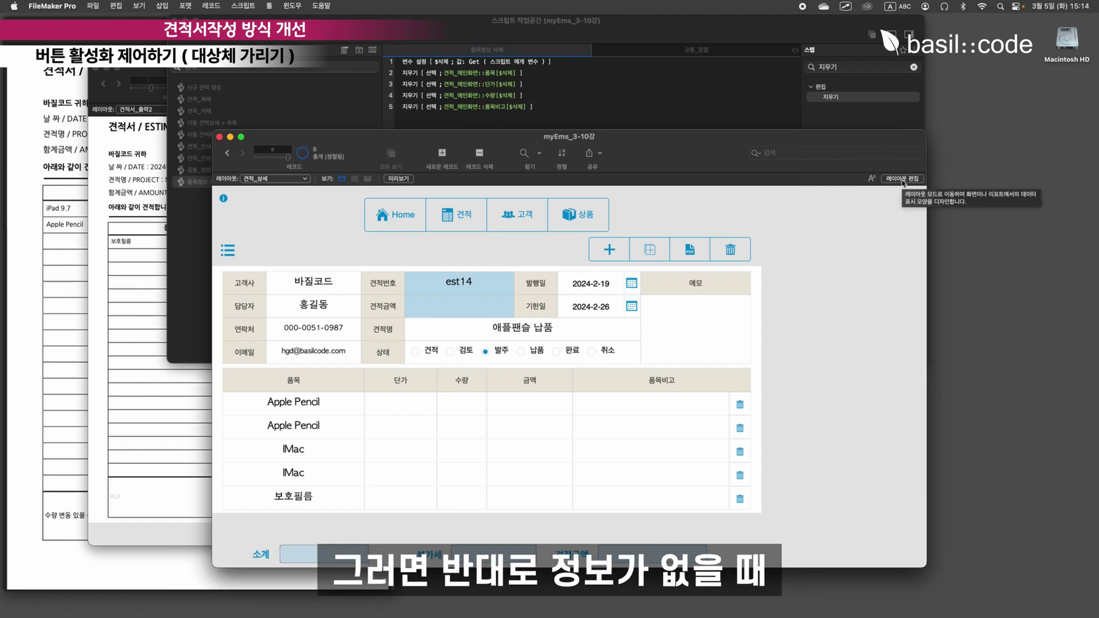
Clear the fifth row's 품목 and commit the record
left_click(315, 498)
key("BackSpace")
left_click(581, 523)
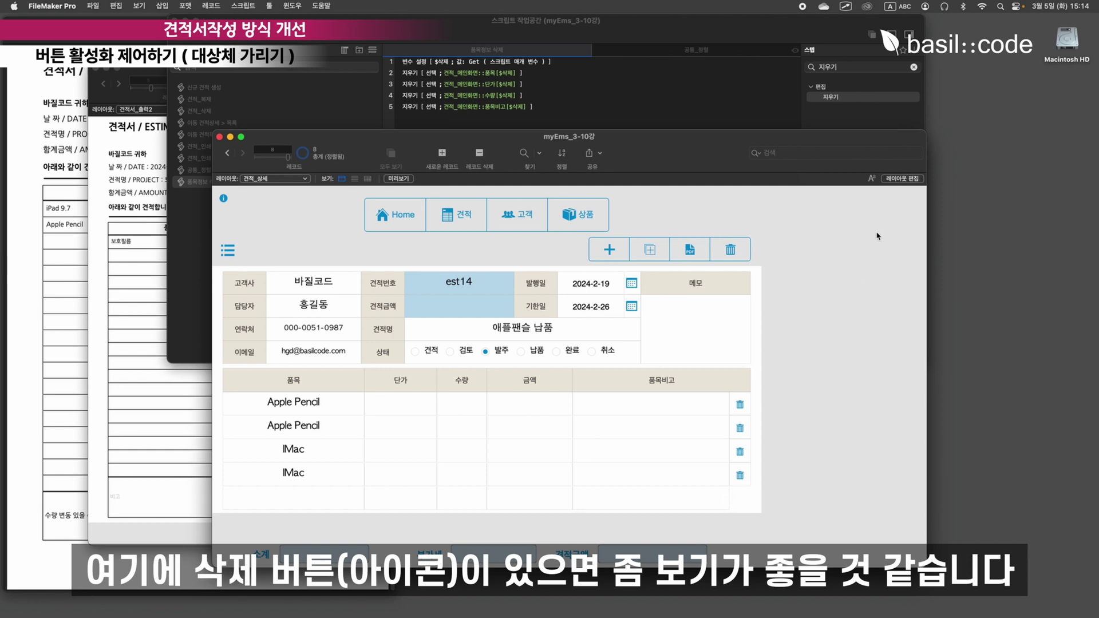
Return to layout editing and duplicate the fifth row's trash button just beside the original
left_click(899, 179)
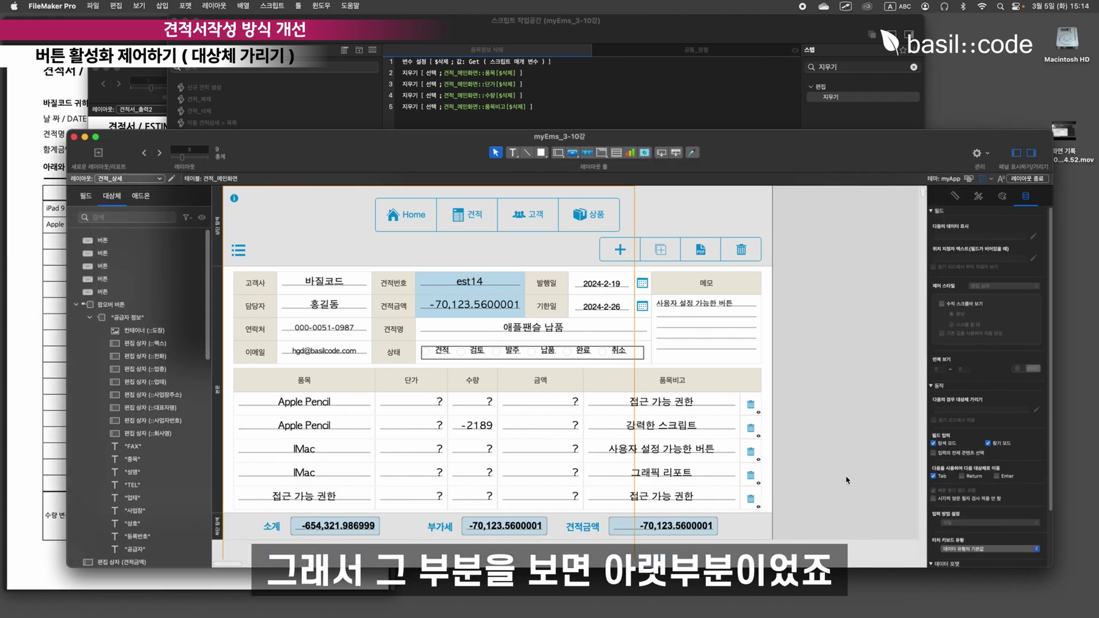
scroll(798, 513, "down", 2)
left_click(752, 477)
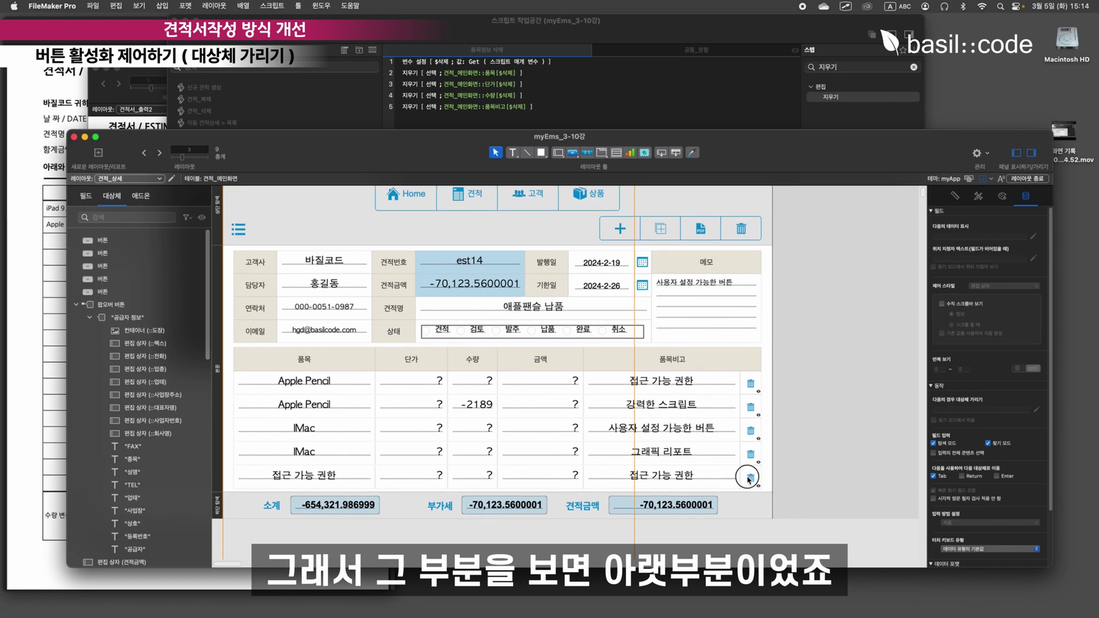
mouse_move(753, 479)
left_mouse_down()
mouse_move(761, 479)
mouse_move(765, 435)
mouse_move(766, 479)
left_mouse_up()
scroll(796, 487, "down", 1)
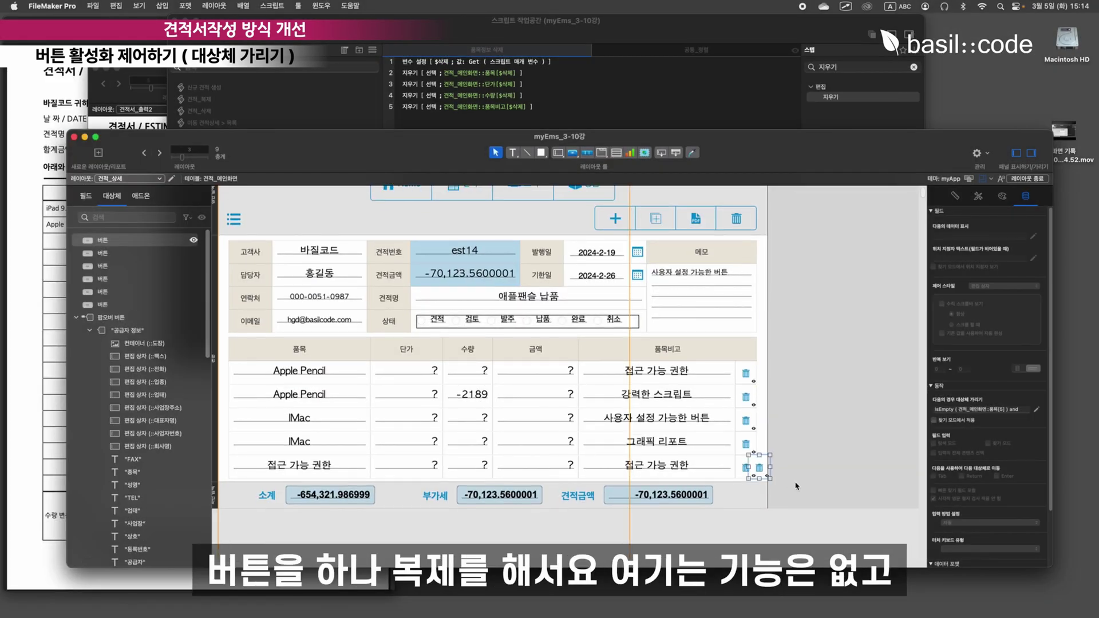
Set the duplicated trash button's action to 아무 것도 안 함 and close its button setup
double_click(760, 468)
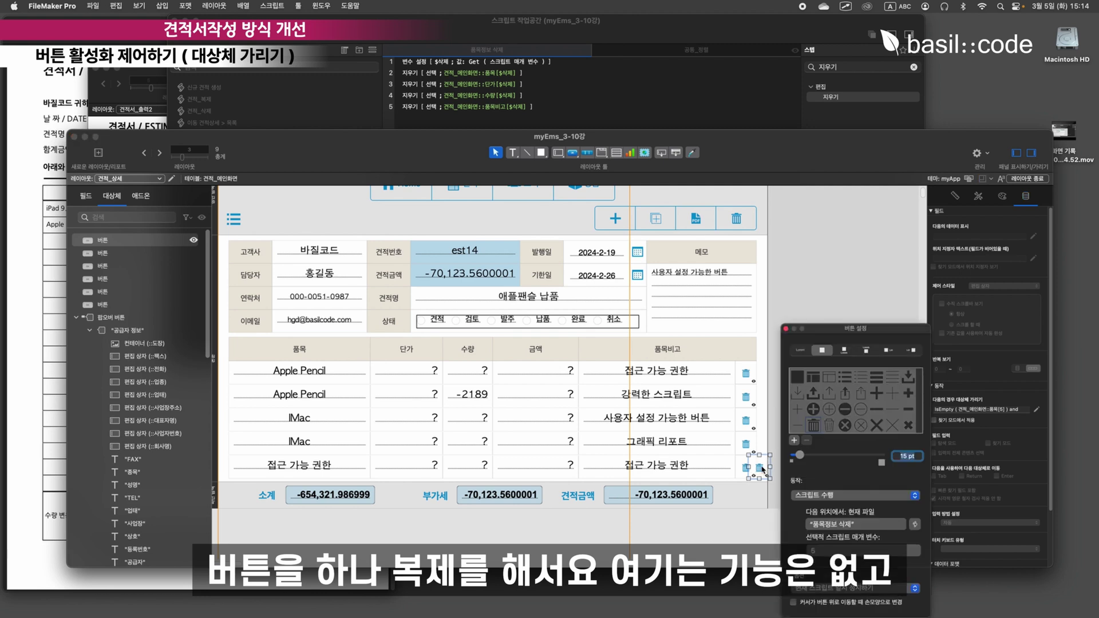
left_click(838, 496)
left_click(836, 470)
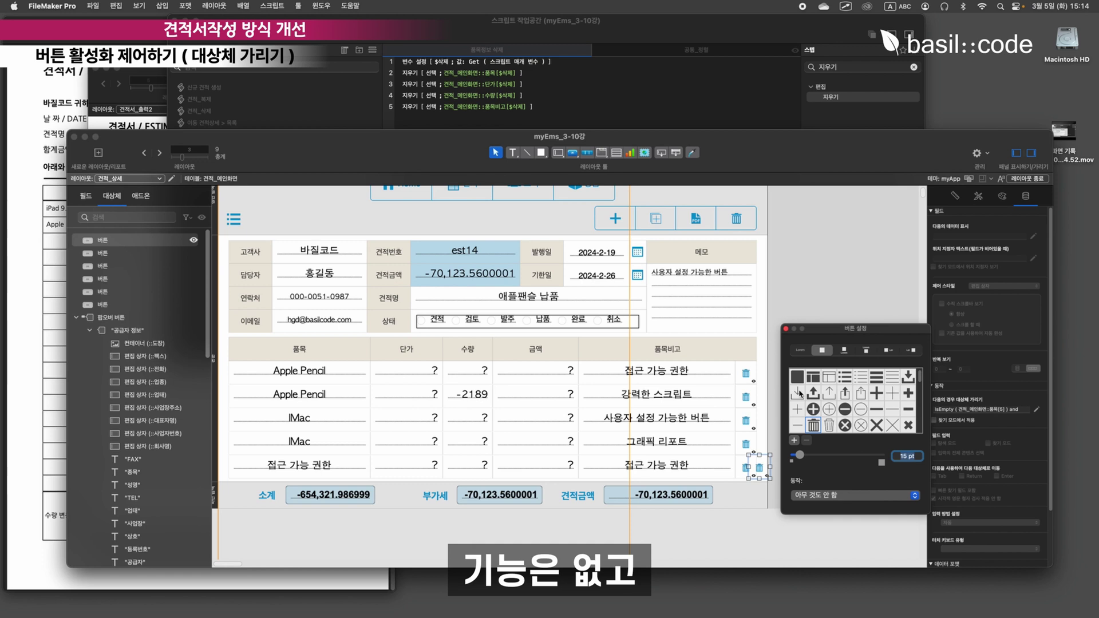
left_click(786, 328)
Change the duplicated button's icon (버튼: 아이콘) to a solid light grey fill
left_click(1002, 196)
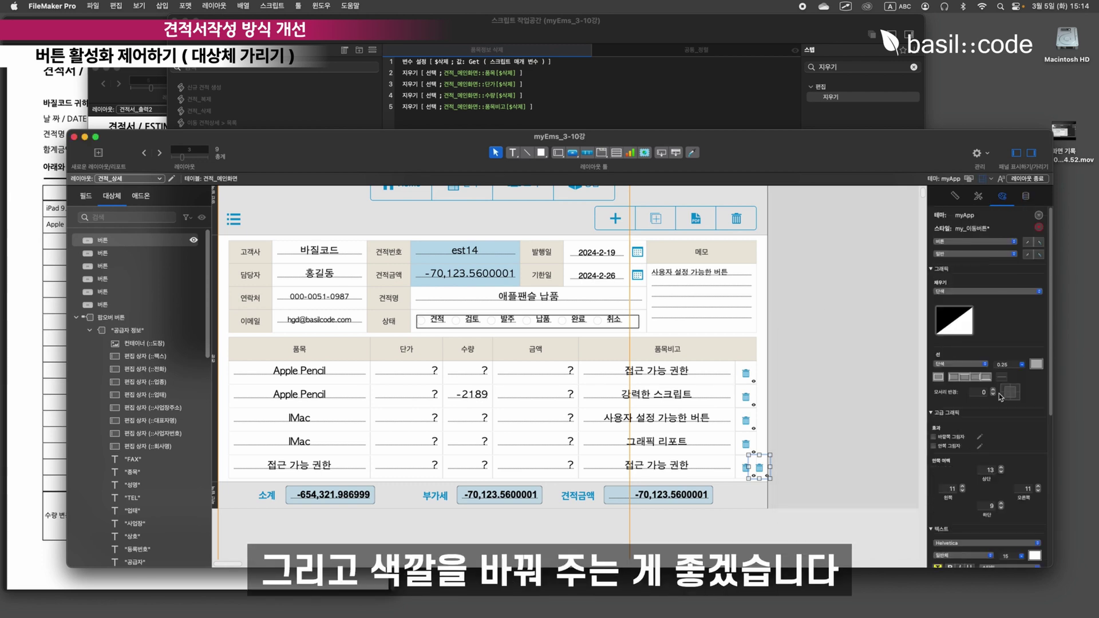
left_click(975, 241)
left_click(974, 255)
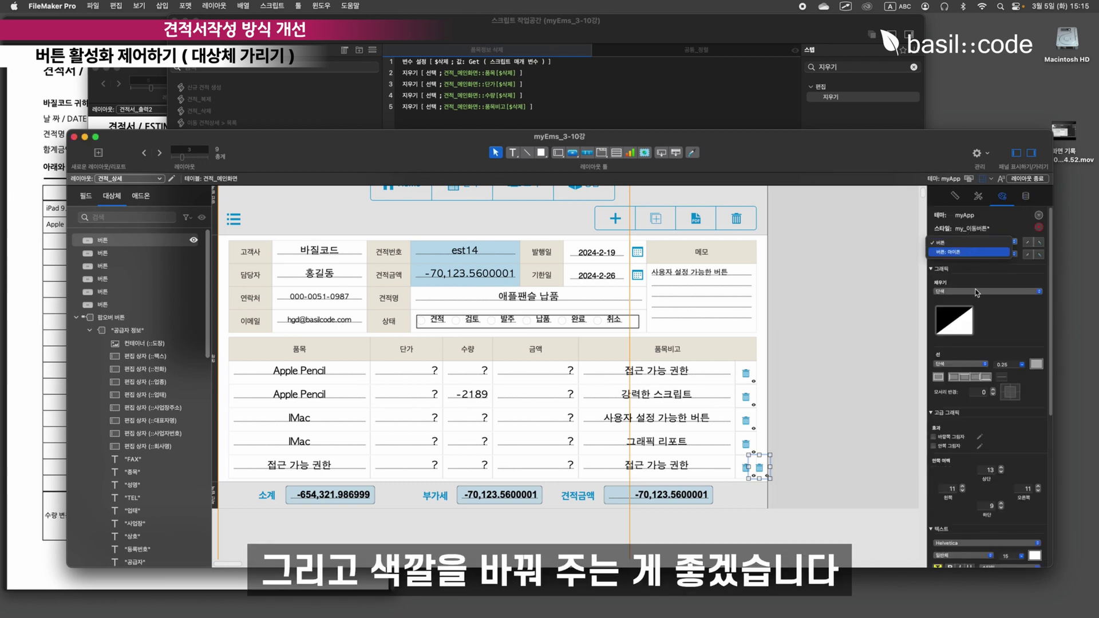
left_click(959, 327)
left_click(940, 399)
left_click(853, 447)
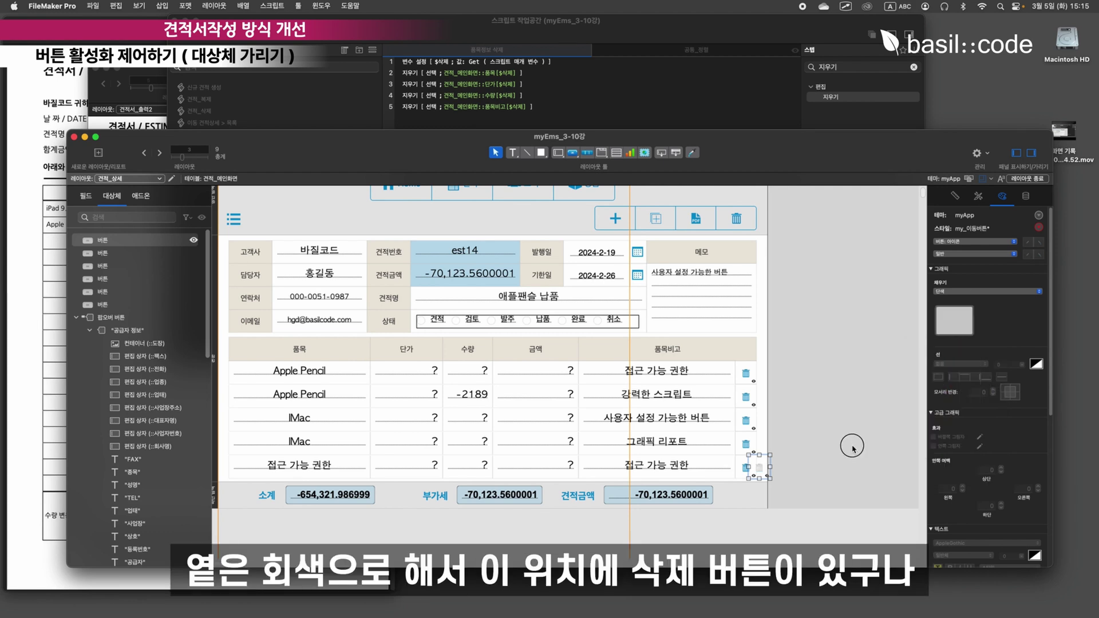
Open the hide-object calculation of the fifth row's grey trash button and change its 품목[5] line to start with "not" and end with "or"
left_click(760, 469)
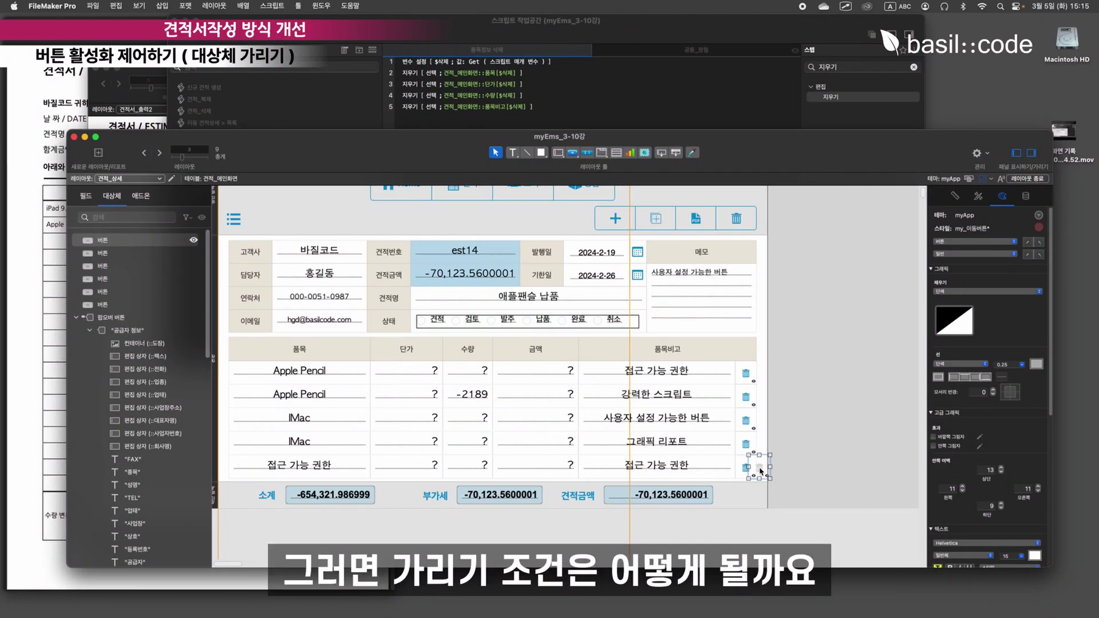
left_click(1025, 195)
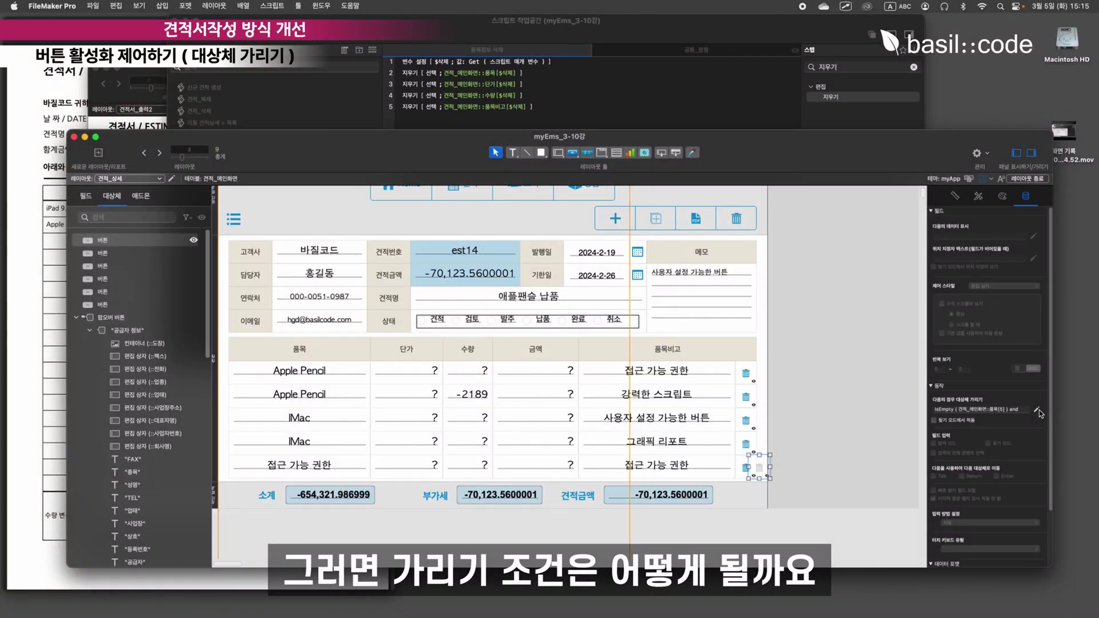
left_click(1036, 409)
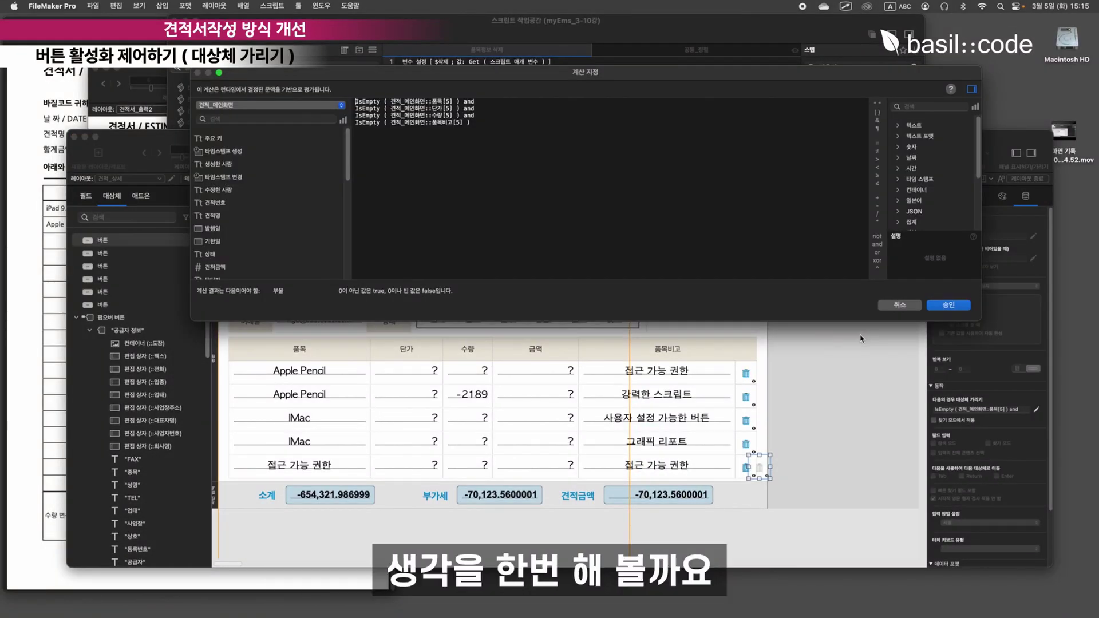
left_click_drag(494, 150, 300, 66)
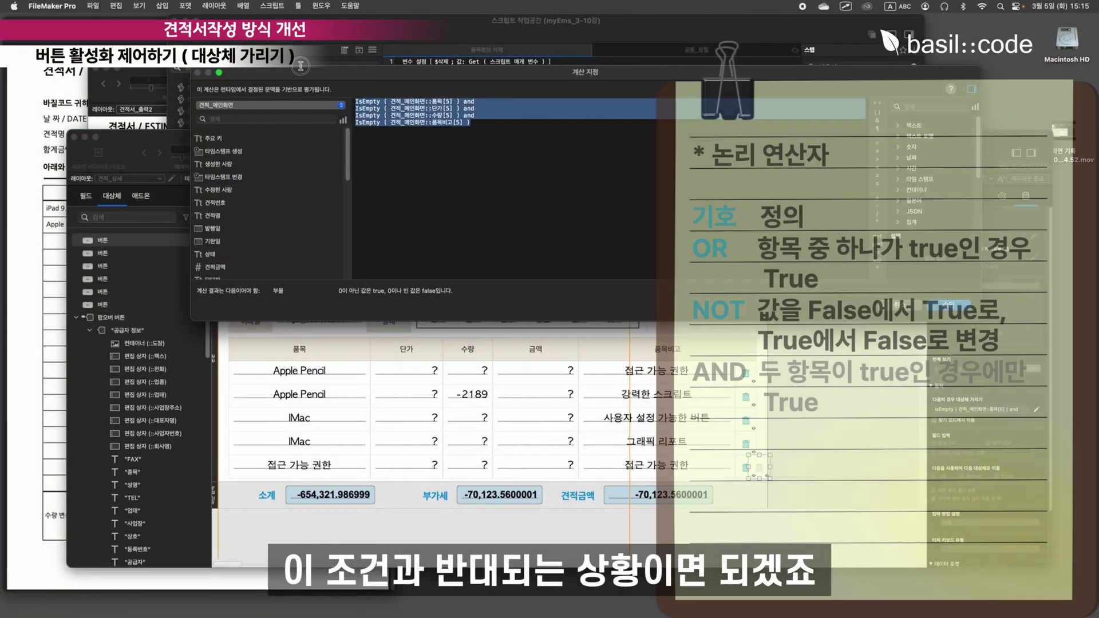
left_click(493, 163)
left_click(356, 101)
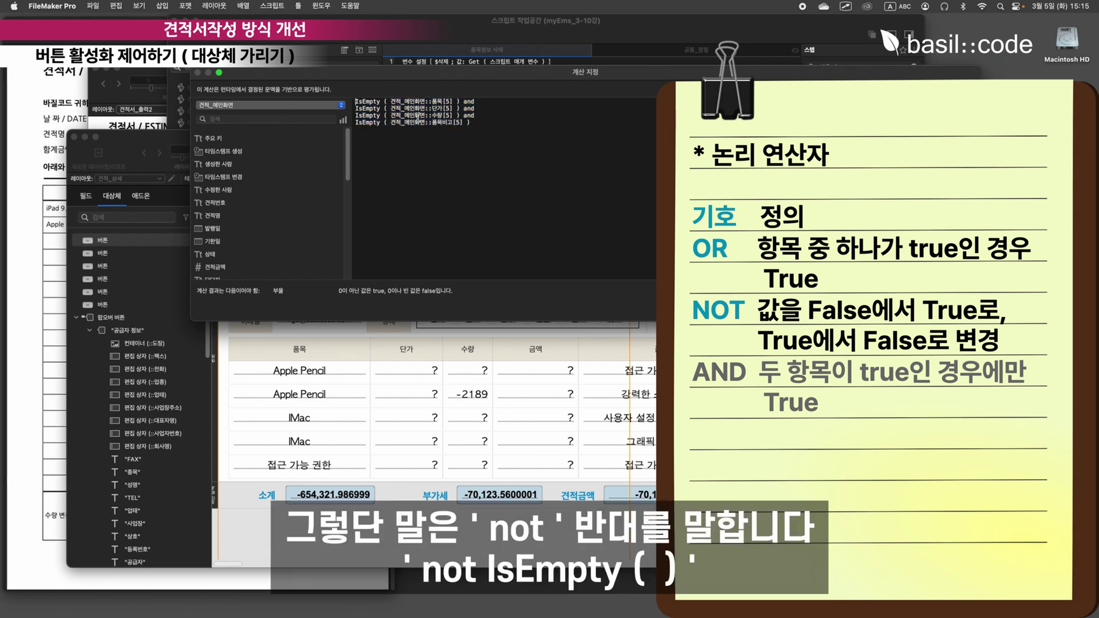
type("not")
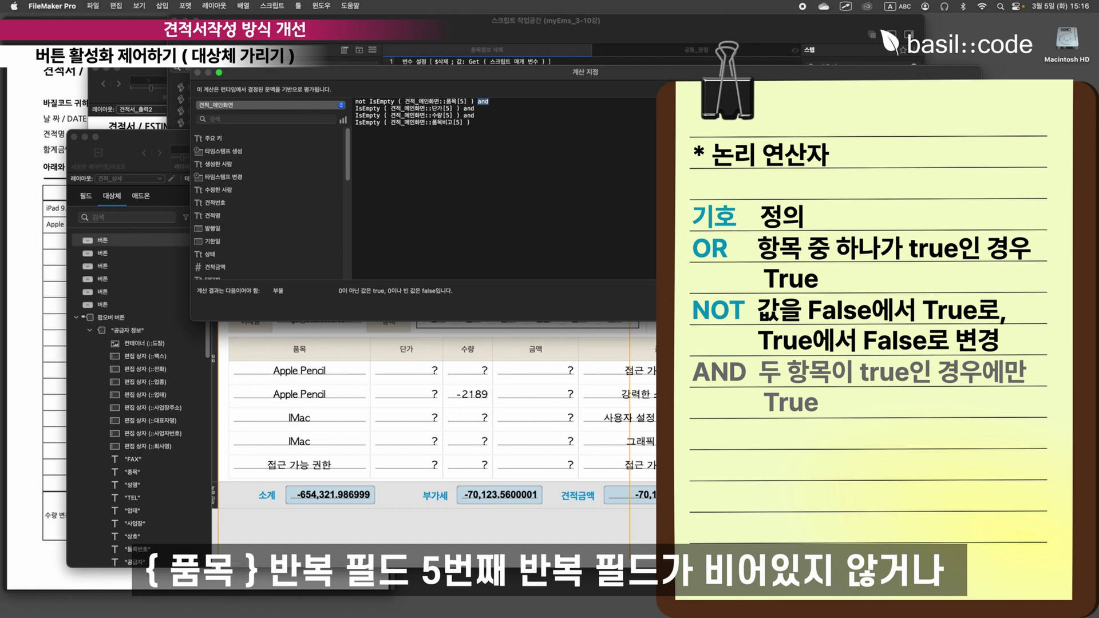
type("or")
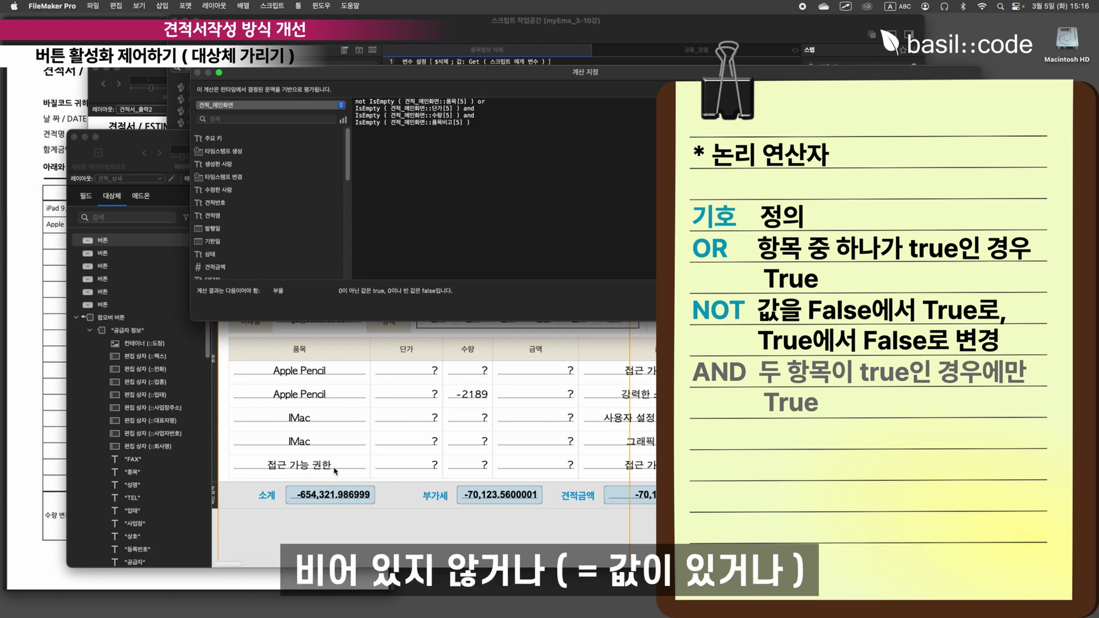
Negate the 단가[5], 수량[5] and 품목비고[5] conditions with "not", join the lines with "or", and accept the calculation
left_click(356, 108)
type("not")
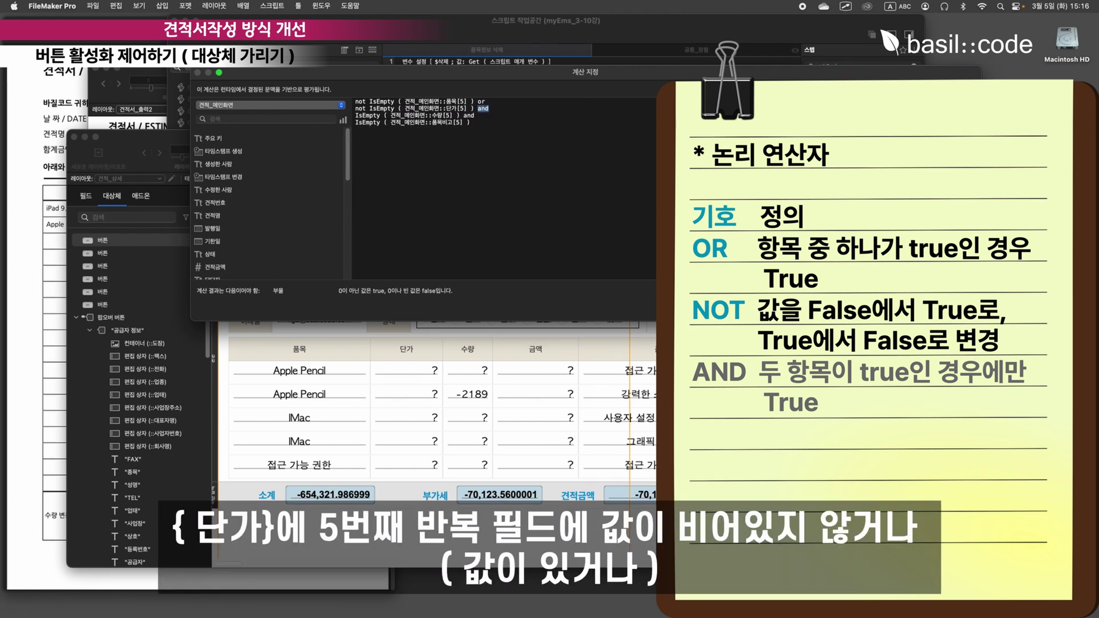
type("or")
key("Right")
type("not")
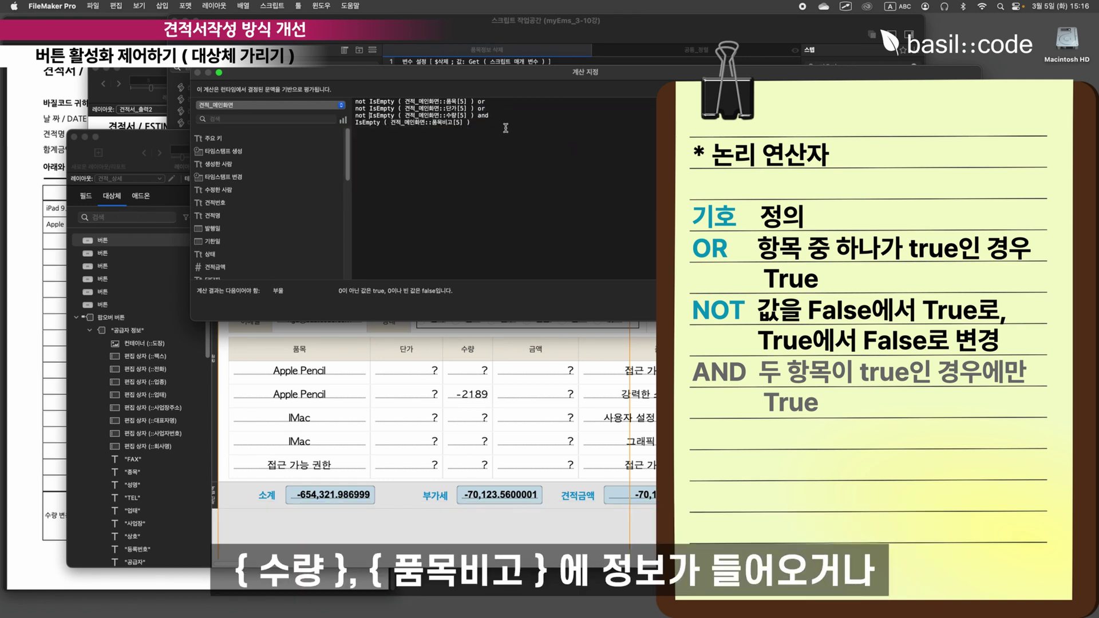
double_click(482, 115)
type("or")
key("Right")
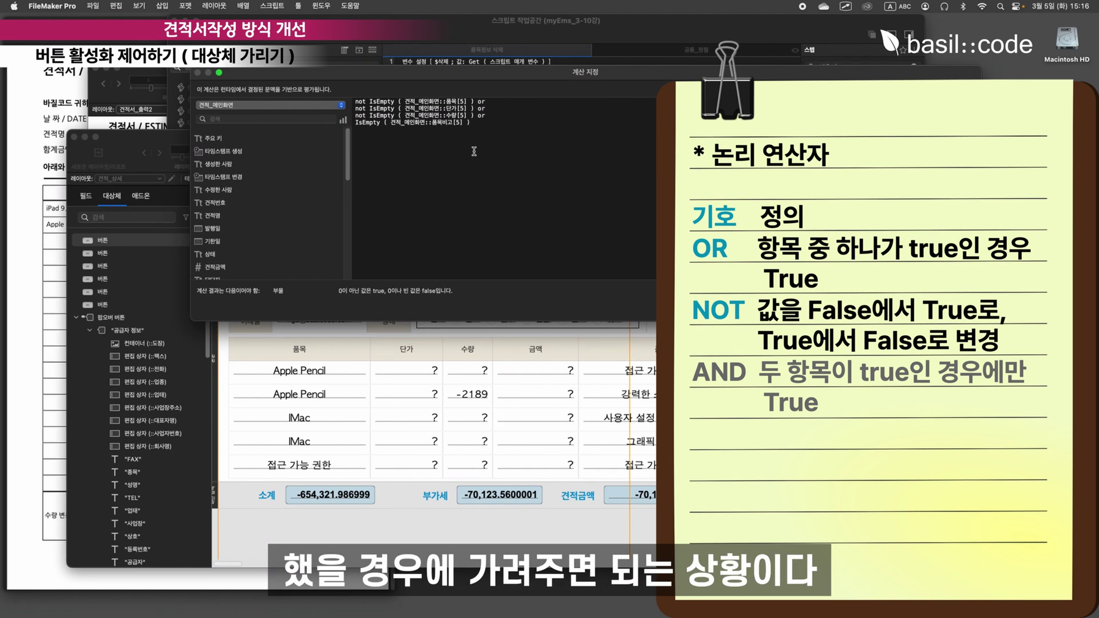
type("not")
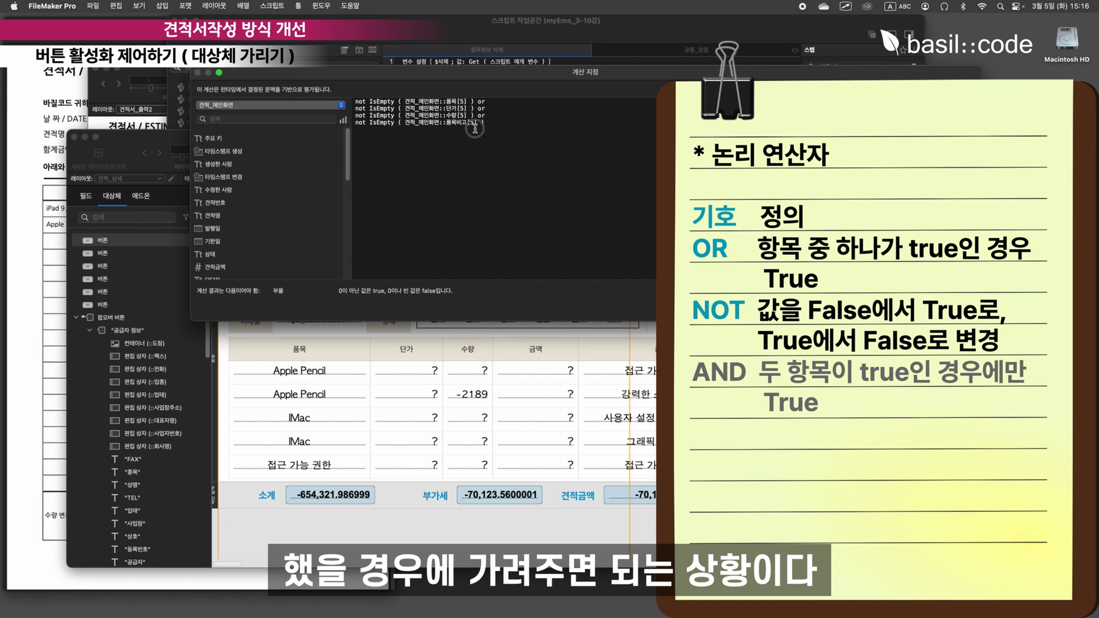
key("super+a")
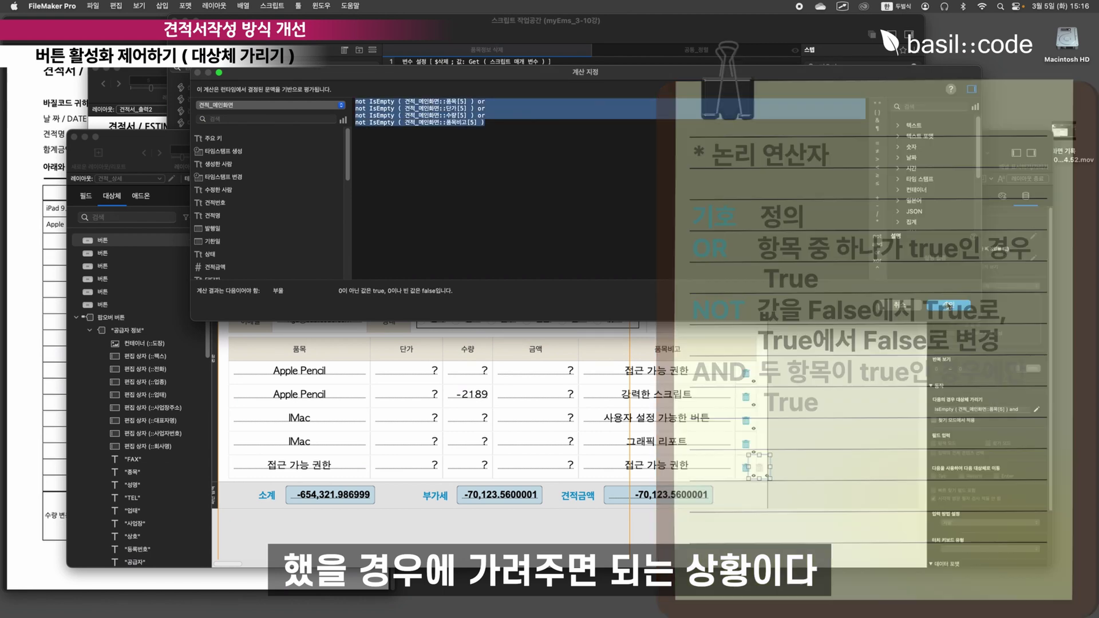
left_click(955, 307)
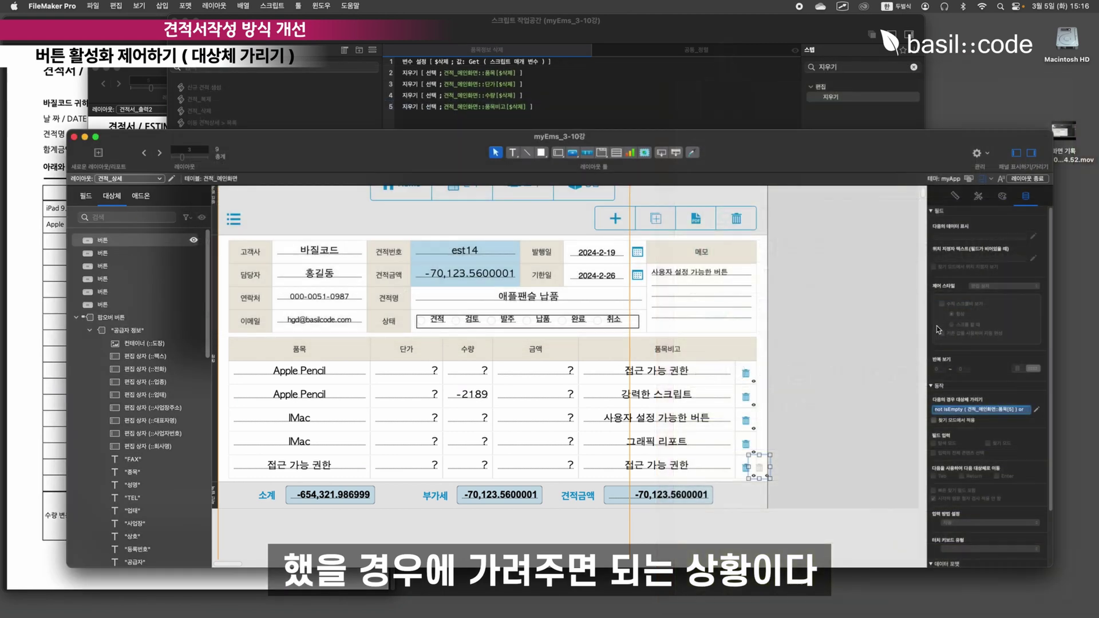
Leave layout editing with the changes saved and check the trash icon of the empty fifth row
left_click(1028, 180)
left_click(468, 247)
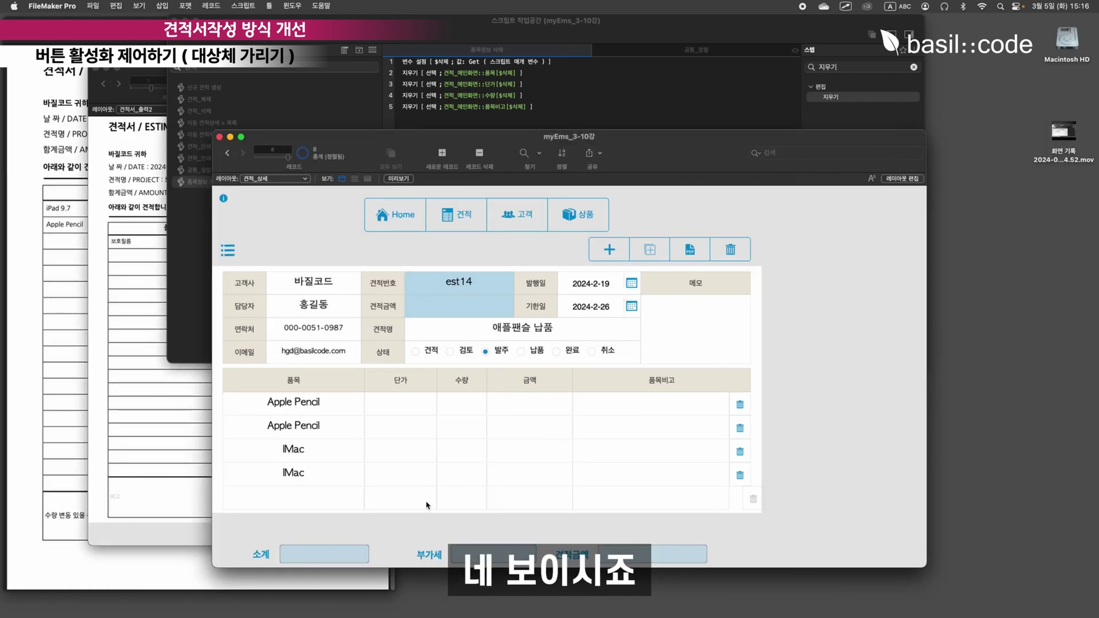
mouse_move(215, 479)
left_mouse_down()
mouse_move(303, 511)
mouse_move(736, 517)
left_mouse_up()
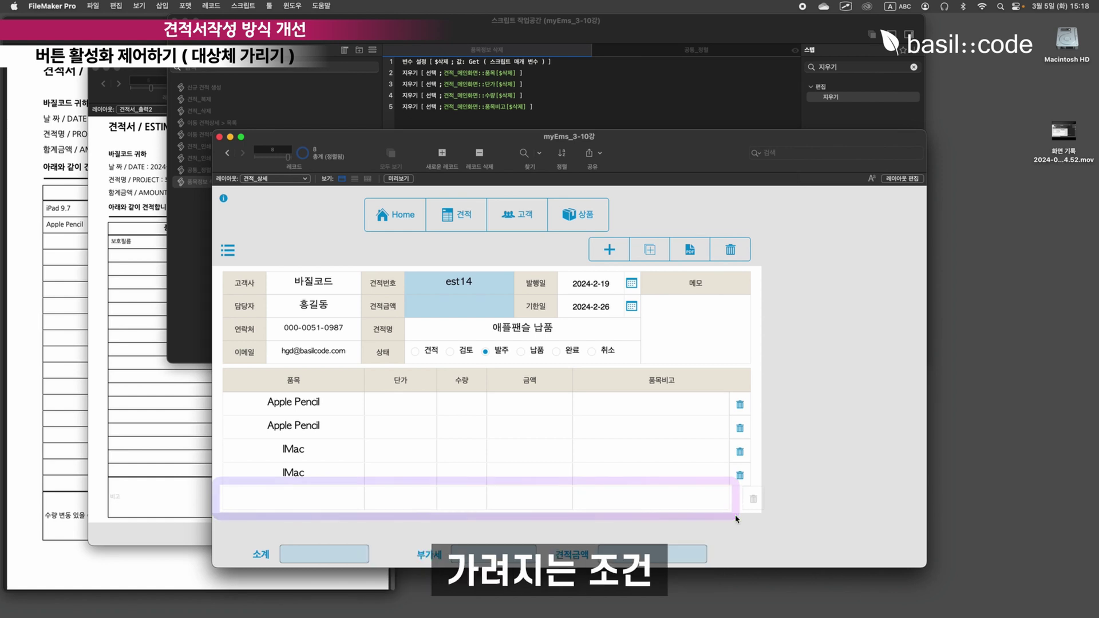
left_click_drag(216, 478, 373, 521)
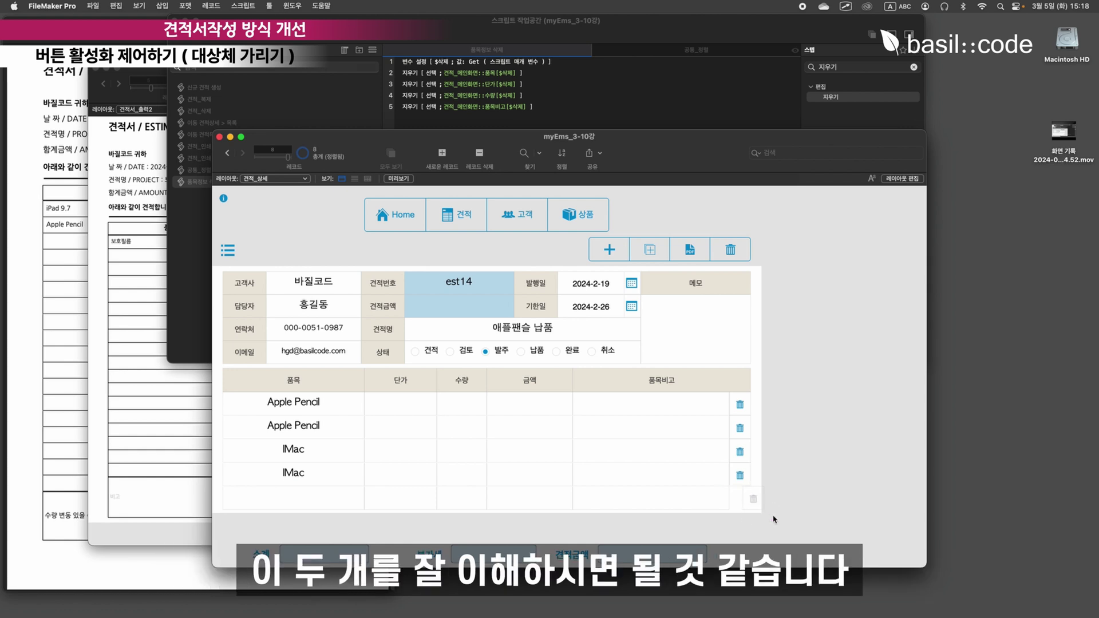
Return to layout editing and copy the grey trash button beside the blue trash button of each other row
left_click(903, 179)
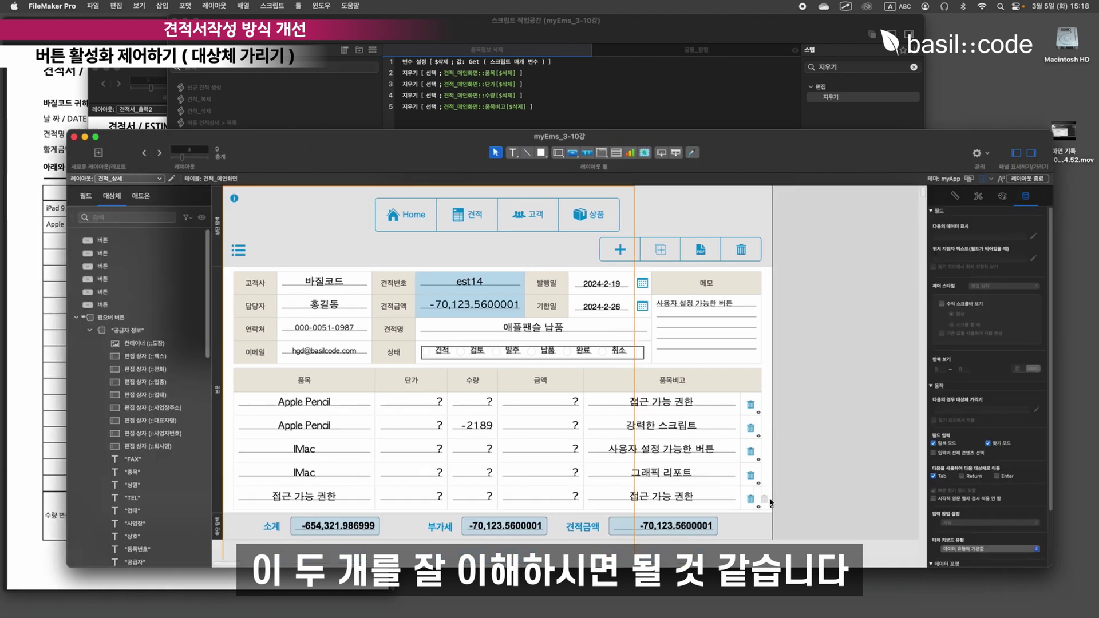
left_click_drag(766, 502, 766, 421)
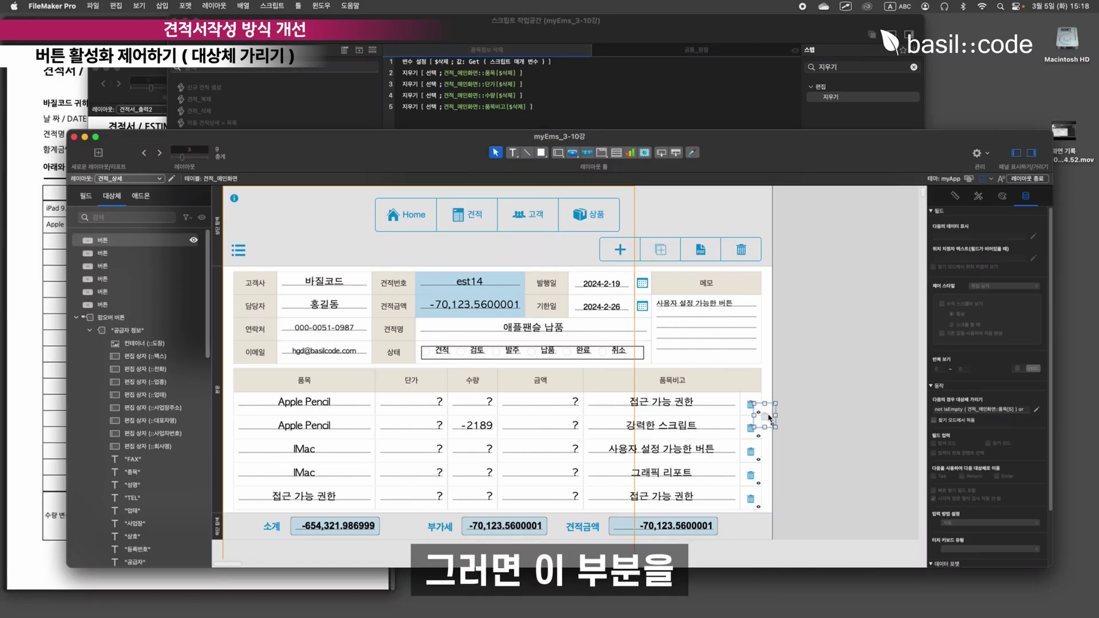
key("super+z")
left_click_drag(766, 499, 755, 473)
left_click(817, 456)
Align the bottom edges of the grey and blue trash buttons, one row's pair at a time
left_click(766, 428)
left_click(751, 428, "shift")
left_click(954, 196)
left_click(1002, 418)
left_click(1003, 418)
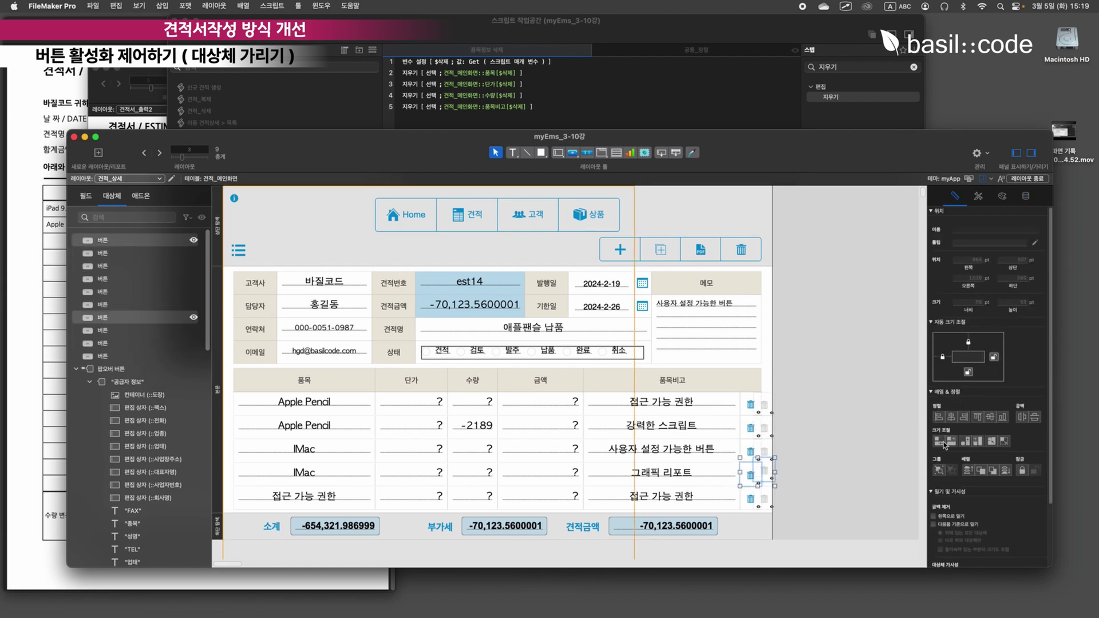
left_click(1003, 417)
left_click_drag(808, 500, 746, 498)
left_click(1003, 418)
left_click(825, 470)
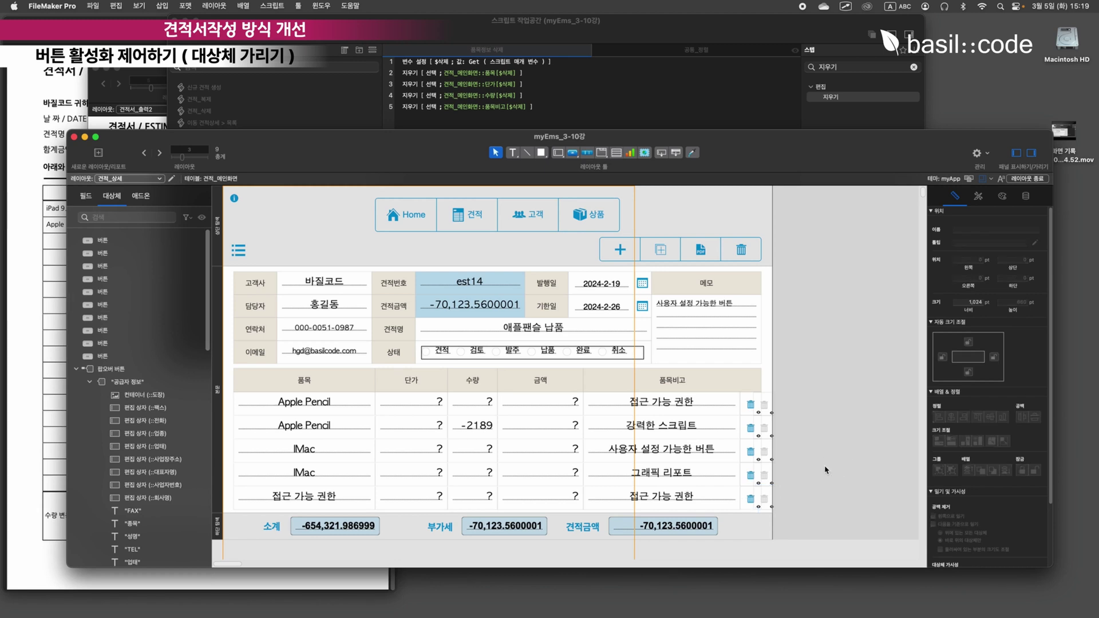
Change the hide condition of the first row's grey trash button to refer to repetition [1]
left_click(766, 405)
left_click(1025, 196)
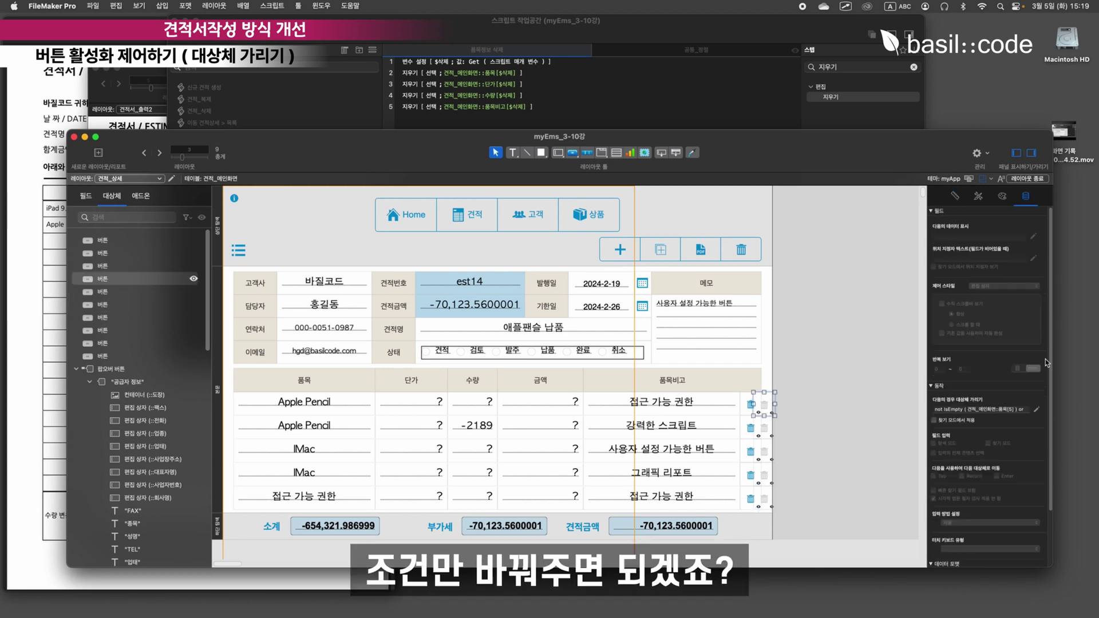
left_click(1036, 410)
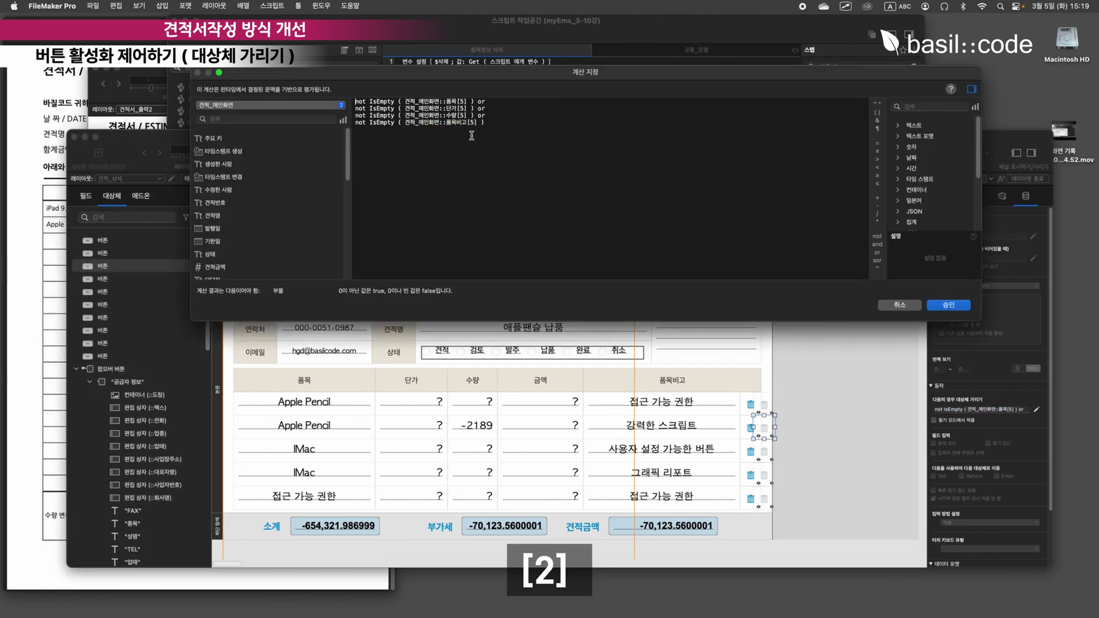
Change the field repetitions in the second row's grey trash button hide condition to [2] and accept the calculation
left_click(464, 102)
key("BackSpace")
type("2")
key("Down")
key("BackSpace")
type("[")
left_click(948, 305)
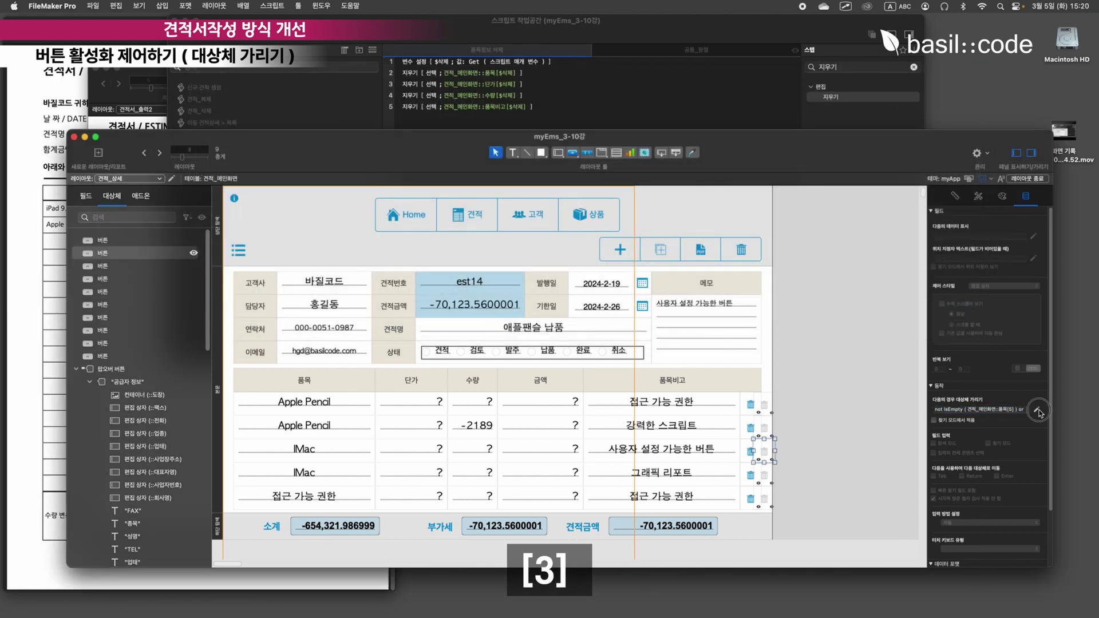
Change the field repetitions in the third row's grey trash button hide condition to [3]
left_click(1038, 410)
type("3] ) or")
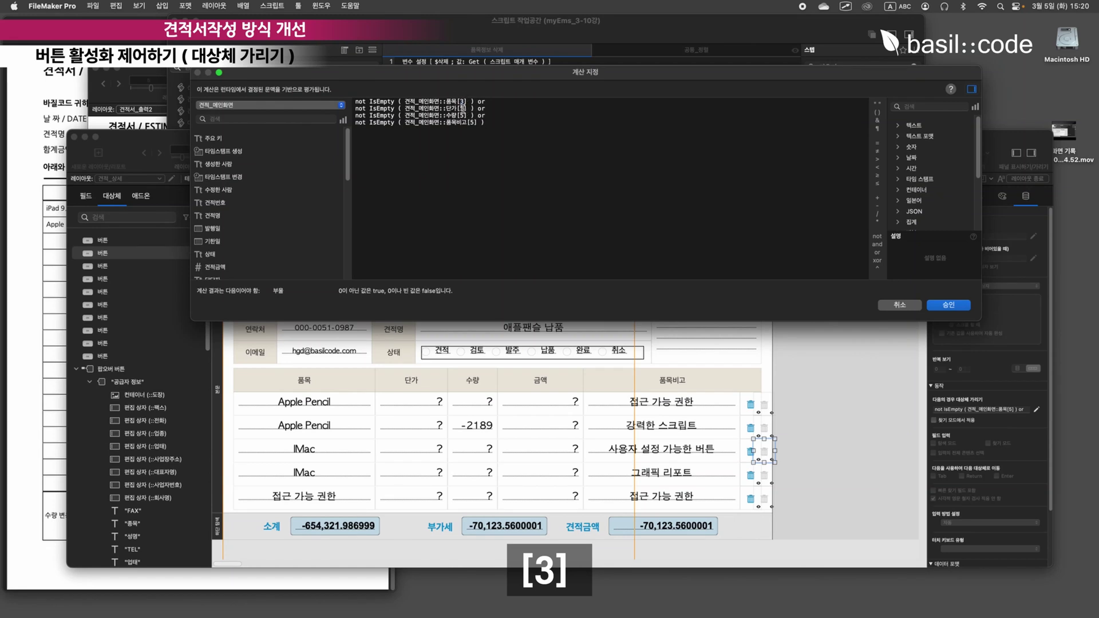
double_click(462, 109)
type("3")
double_click(463, 116)
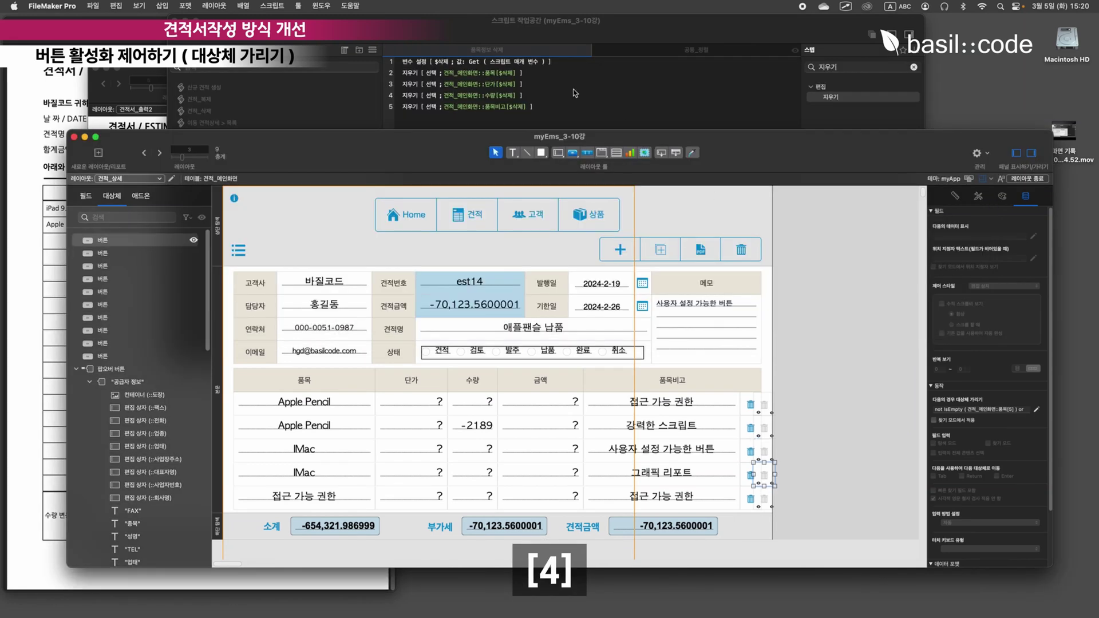
Change the field repetitions in the fourth row's grey trash button hide condition to [4] and accept the calculation
left_click(1037, 410)
type("4")
double_click(462, 109)
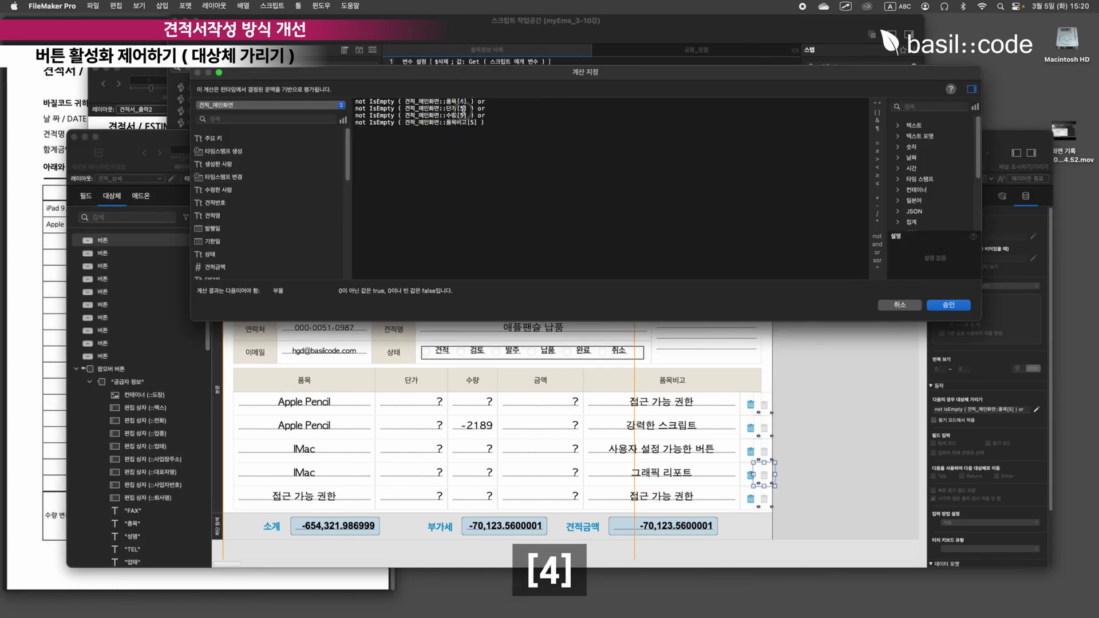
type("4")
double_click(463, 115)
type("4")
left_click(949, 305)
Select the trash buttons of all five rows and align their left edges so the grey ones lie over the blue ones
left_click_drag(833, 502, 753, 390)
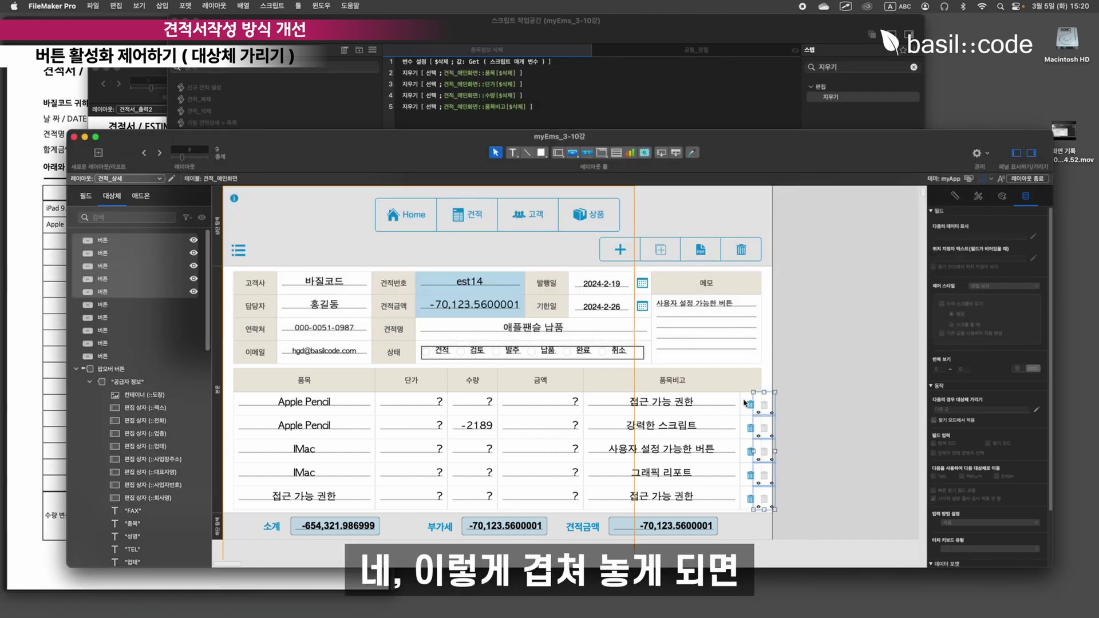
left_click(955, 196)
left_click(939, 418)
left_click(859, 506)
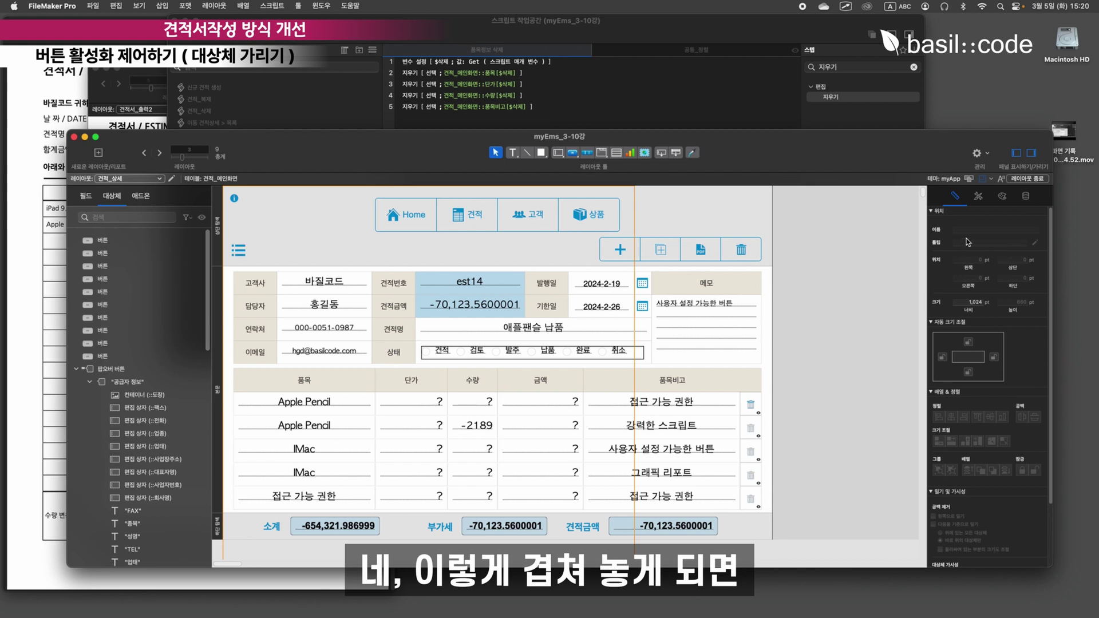
Save the layout, return to the record, and clear the fourth, third, second and first rows with their trash buttons
left_click(1028, 179)
key("Return")
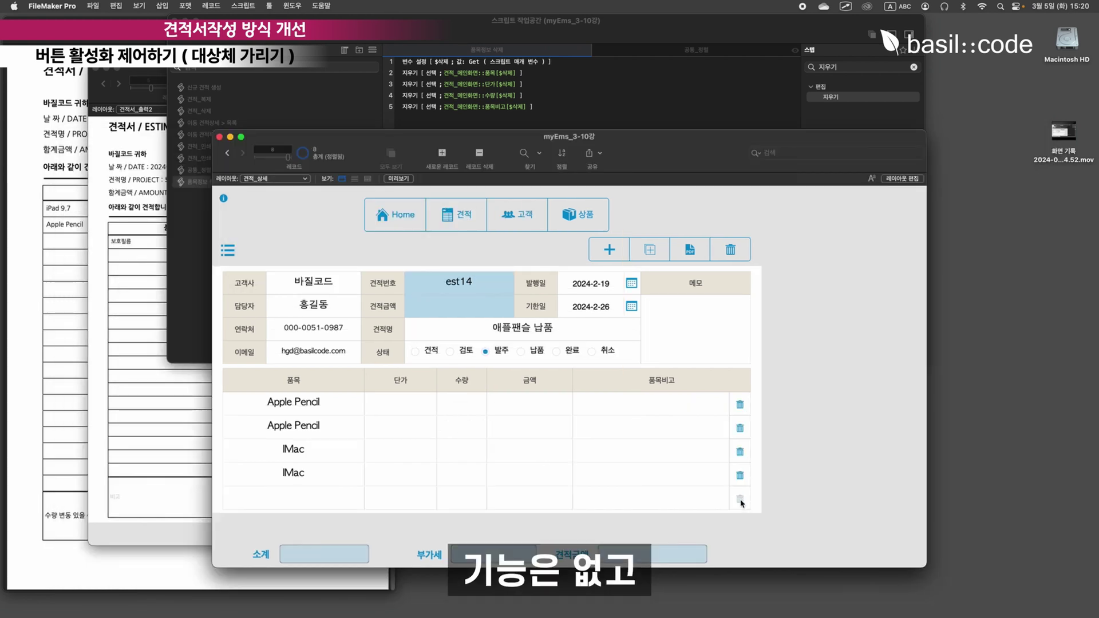
left_click(740, 476)
left_click(740, 452)
left_click(740, 429)
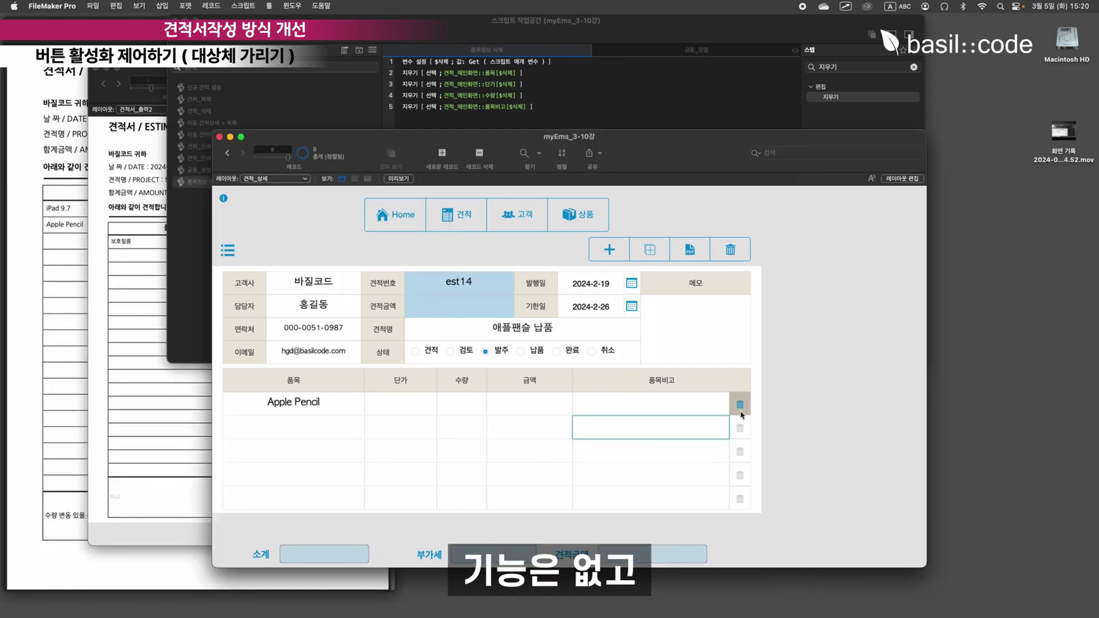
left_click(741, 408)
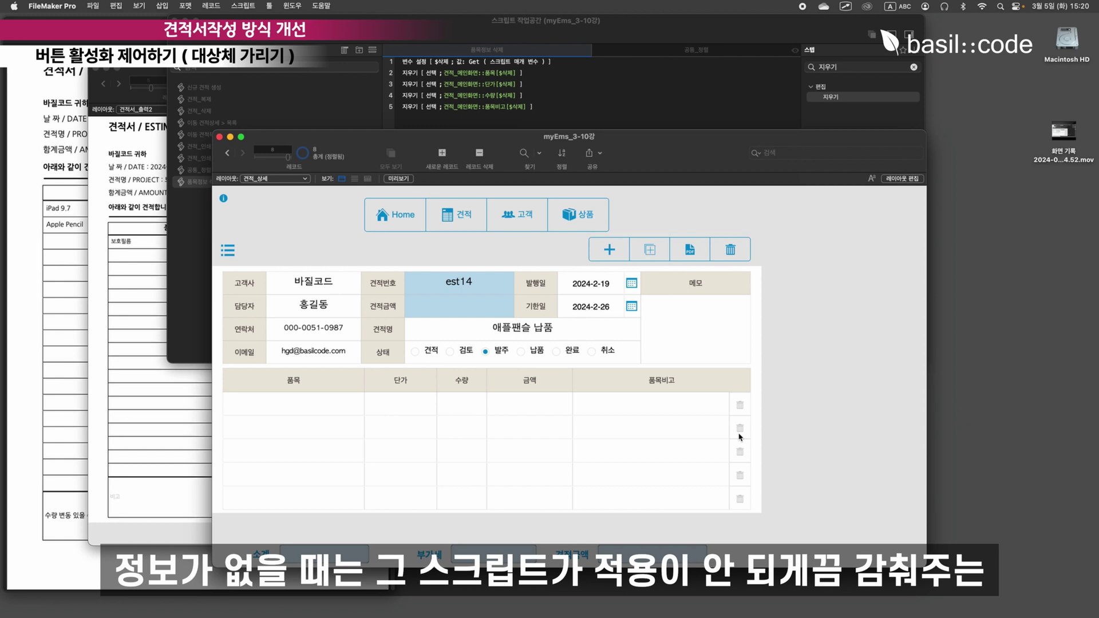
Choose Apple Pencil as the first row's 품목 and commit the record
left_click(332, 401)
left_click(246, 413)
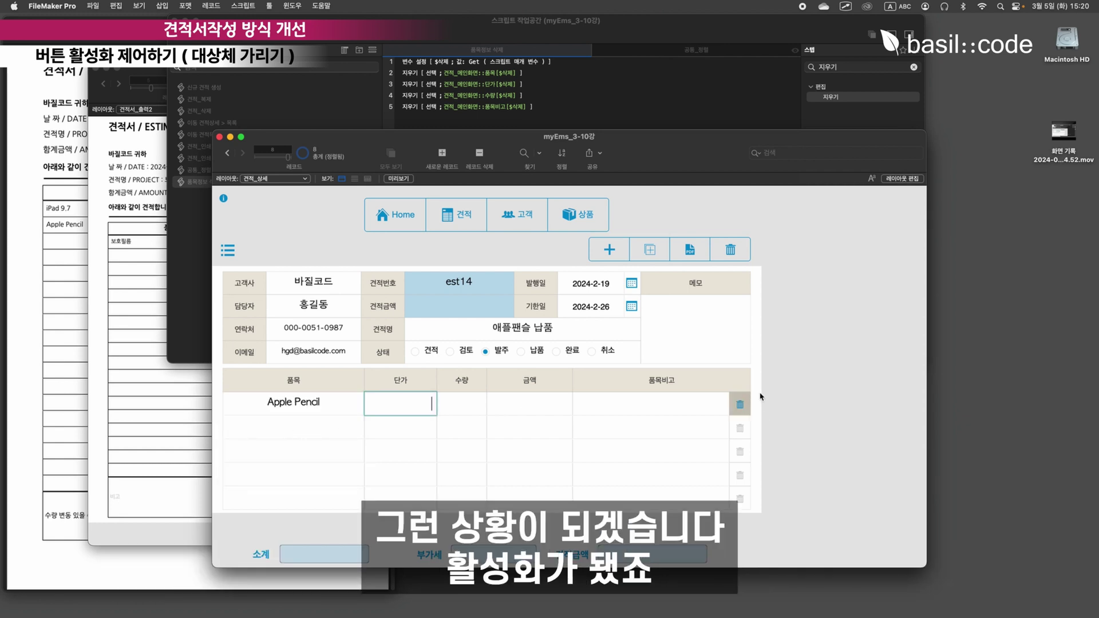
left_click(851, 471)
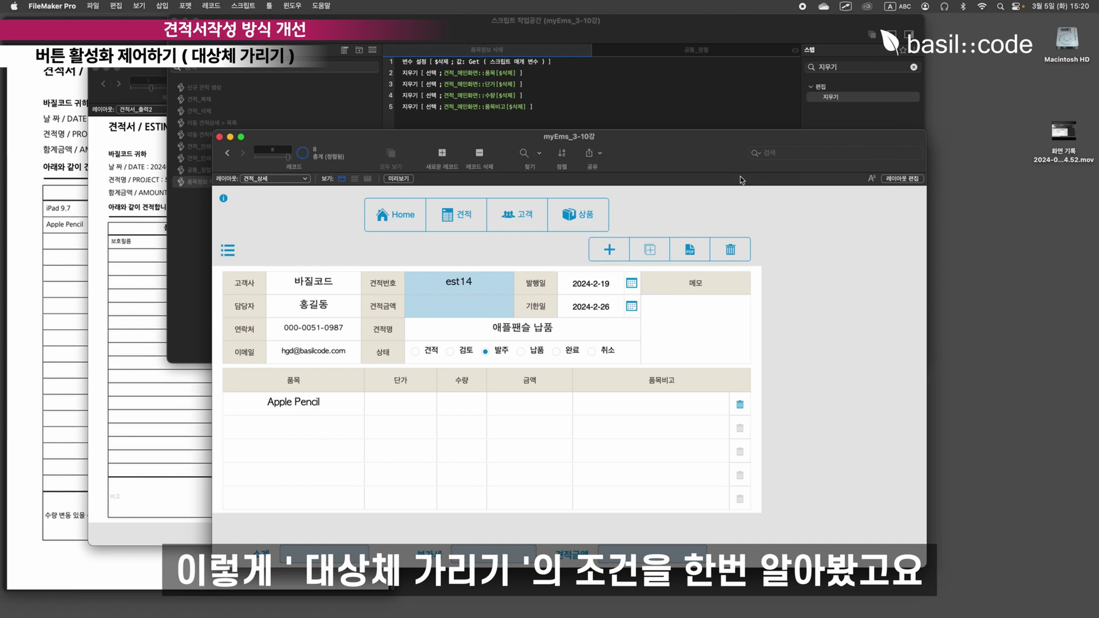
Reopen layout editing, review the hide condition of the first row's grey trash button, and leave layout editing
double_click(705, 141)
left_click_drag(619, 138, 733, 176)
left_click(860, 217)
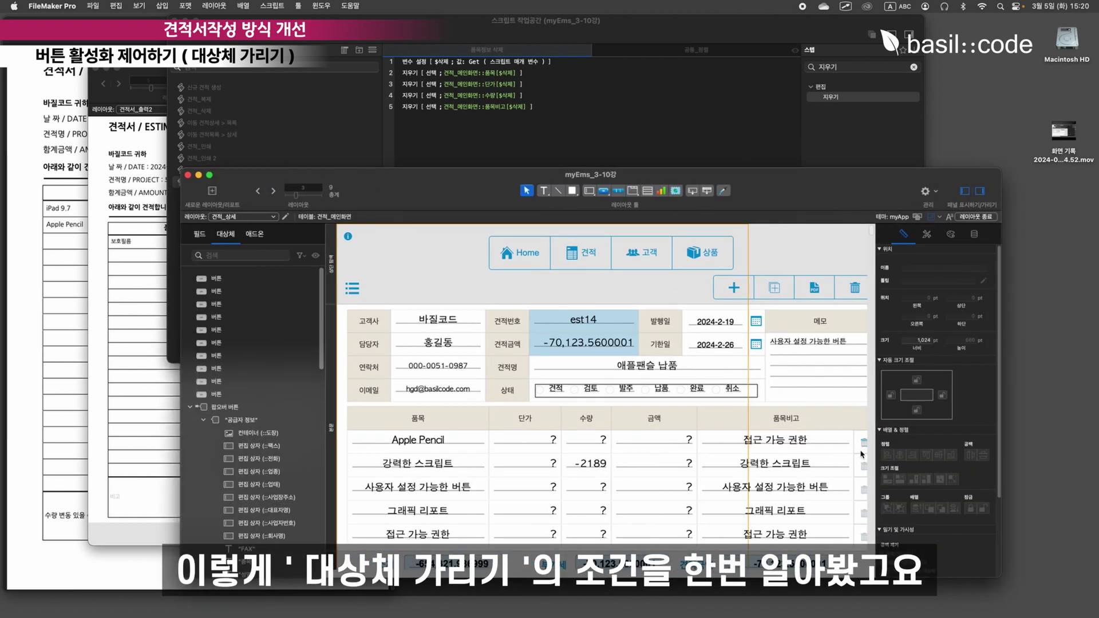
scroll(820, 395, "down", 2)
left_click(819, 394)
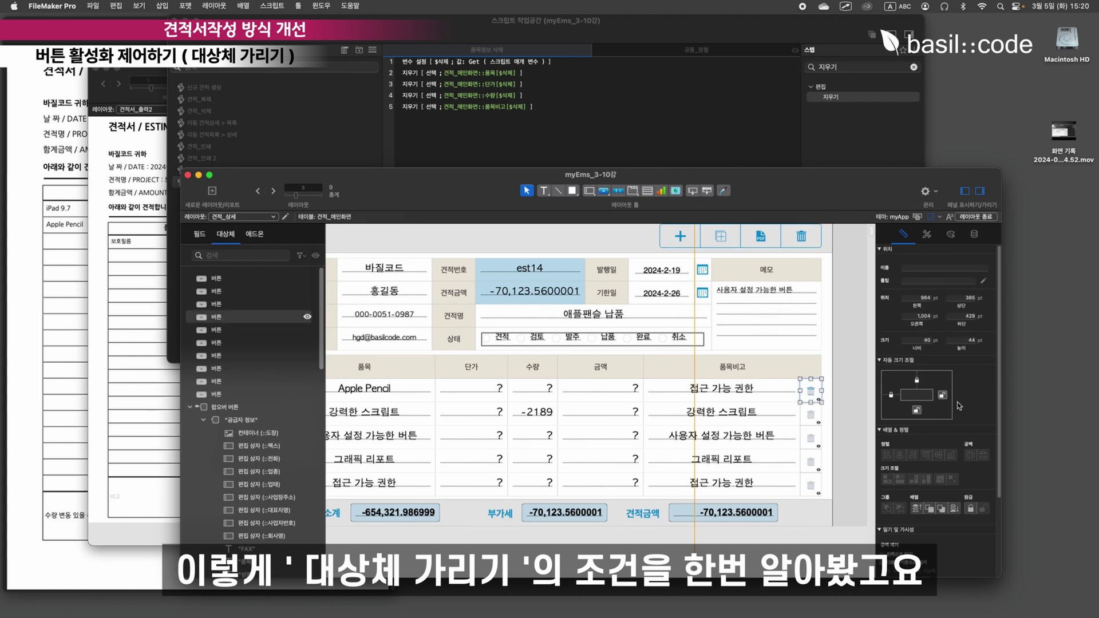
left_click(979, 237)
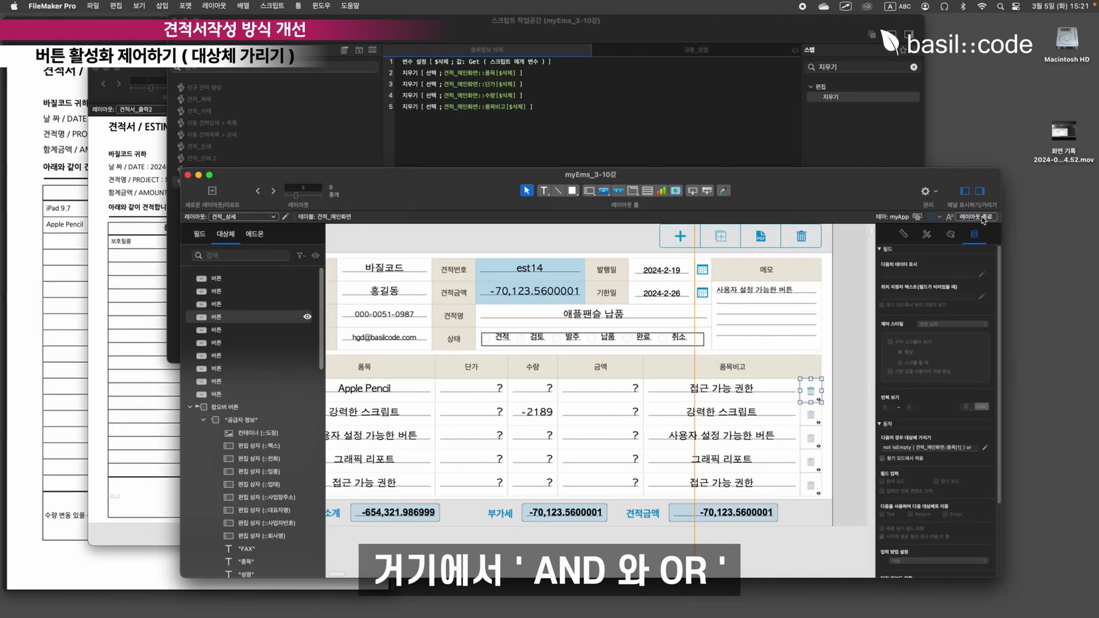
left_click(983, 220)
left_click(364, 250)
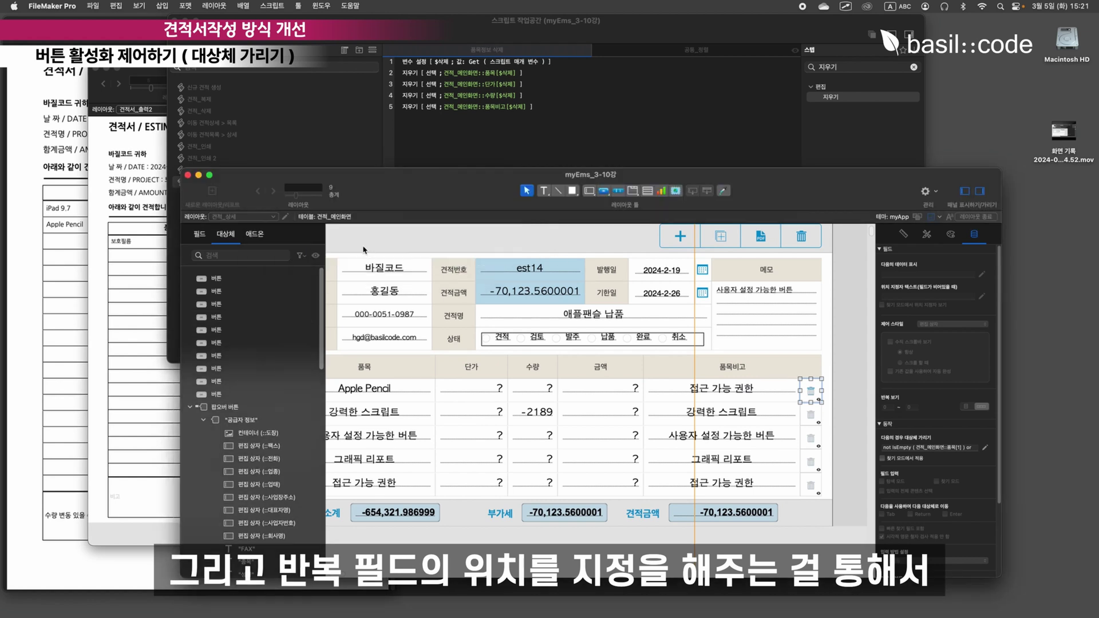